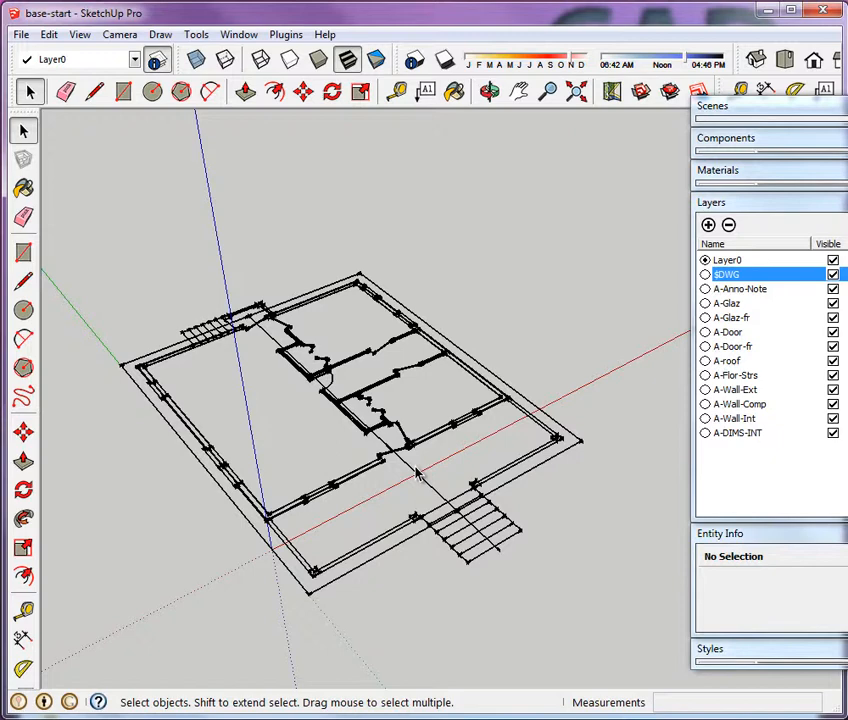
Draw a 28' by 28' rectangle over the house floor plan, from the rear exterior wall corner to the diagonally opposite front wall corner.
{"action": "middle_click_drag", "start_coordinate": [424, 452], "coordinate": [410, 458]}
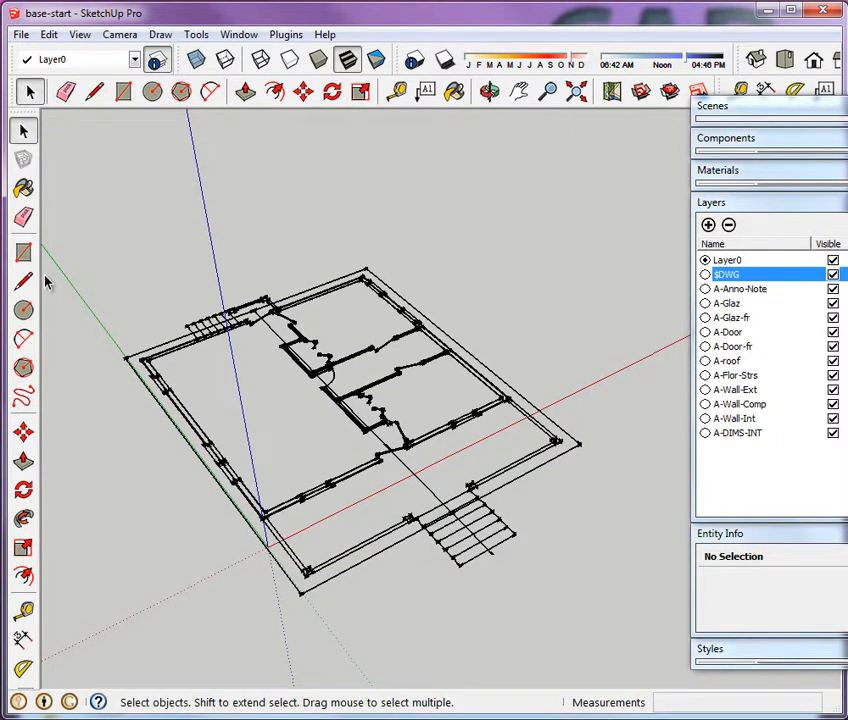
{"action": "left_click", "coordinate": [25, 253]}
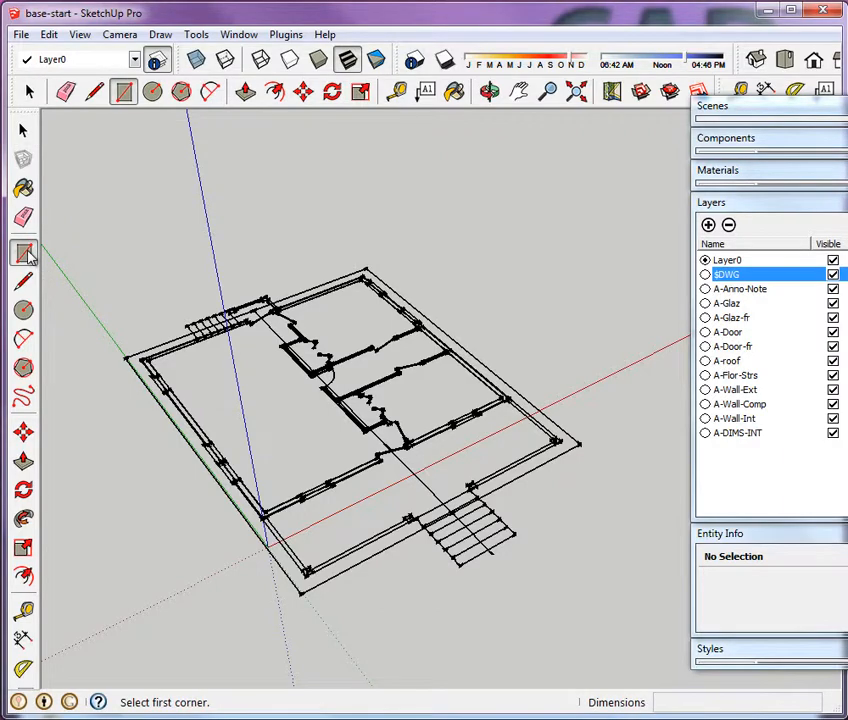
{"action": "scroll", "coordinate": [228, 362], "scroll_direction": "up", "scroll_amount": 10}
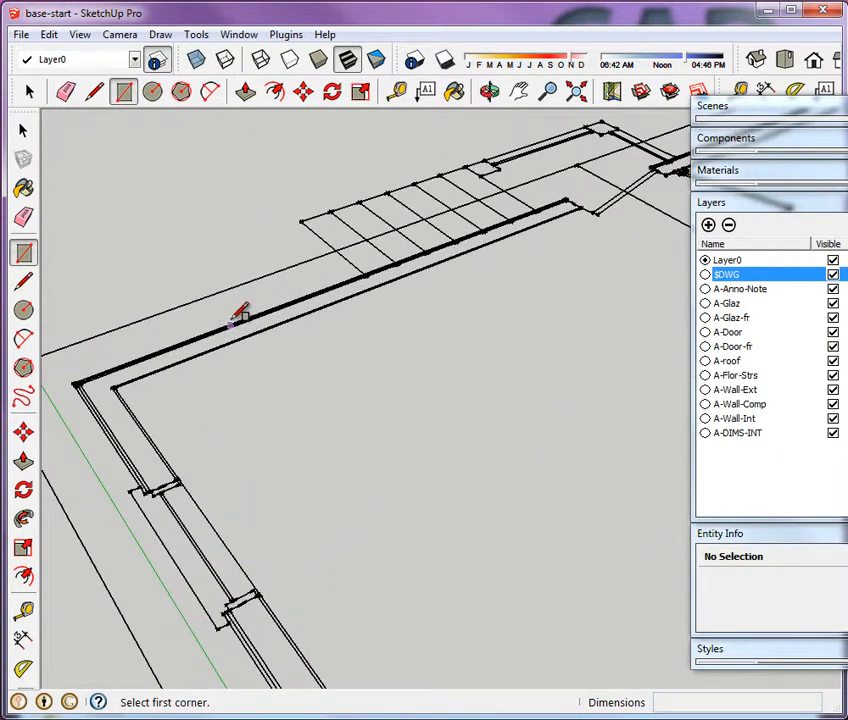
{"action": "middle_click_drag", "start_coordinate": [335, 328], "coordinate": [360, 290]}
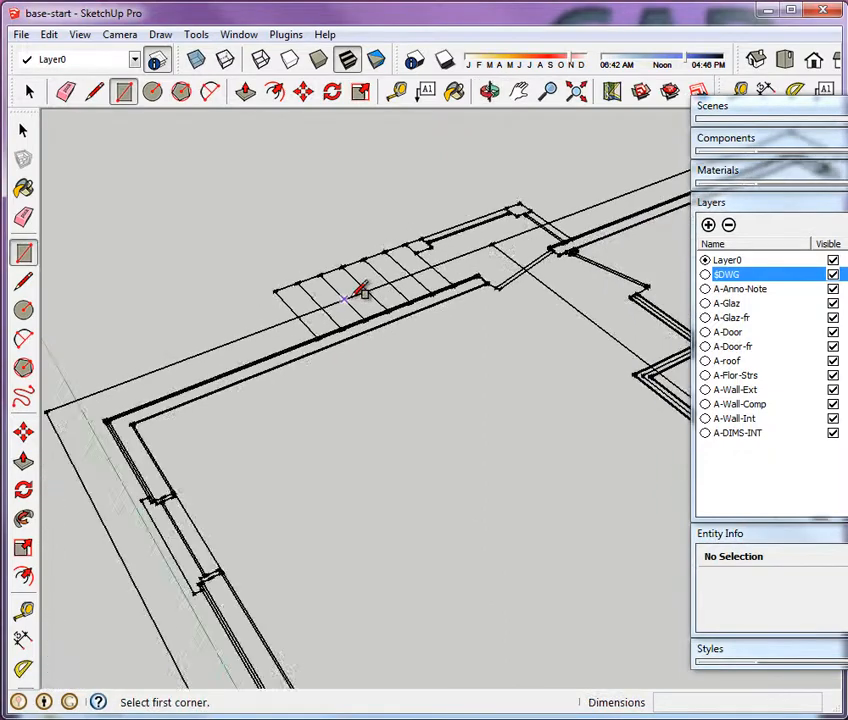
{"action": "scroll", "coordinate": [173, 378], "scroll_direction": "down", "scroll_amount": 3}
{"action": "scroll", "coordinate": [214, 352], "scroll_direction": "up", "scroll_amount": 6}
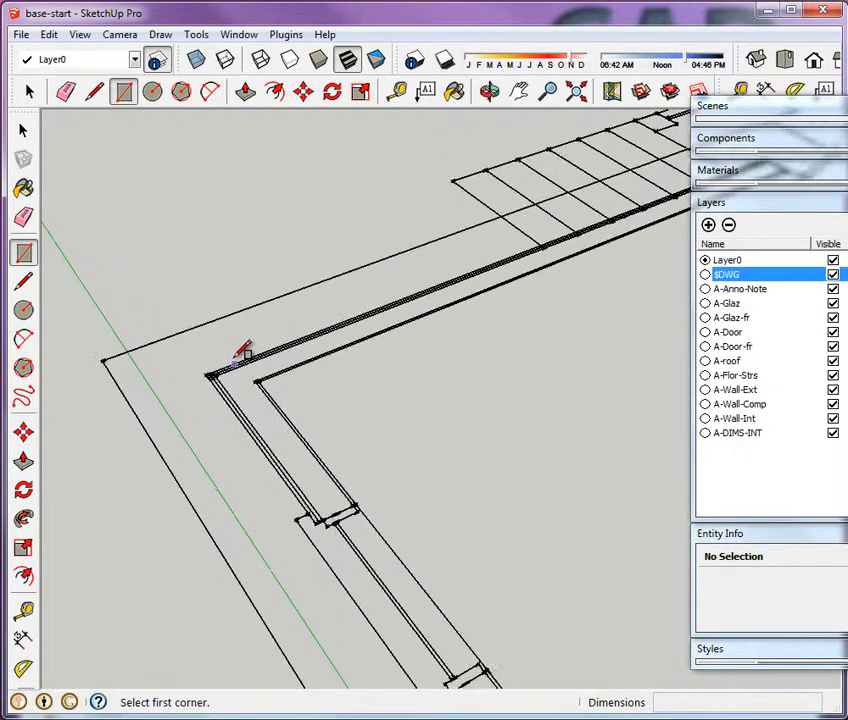
{"action": "scroll", "coordinate": [238, 352], "scroll_direction": "up", "scroll_amount": 2}
{"action": "middle_click_drag", "start_coordinate": [335, 365], "coordinate": [402, 393]}
{"action": "scroll", "coordinate": [402, 393], "scroll_direction": "down", "scroll_amount": 2}
{"action": "scroll", "coordinate": [218, 468], "scroll_direction": "up", "scroll_amount": 1}
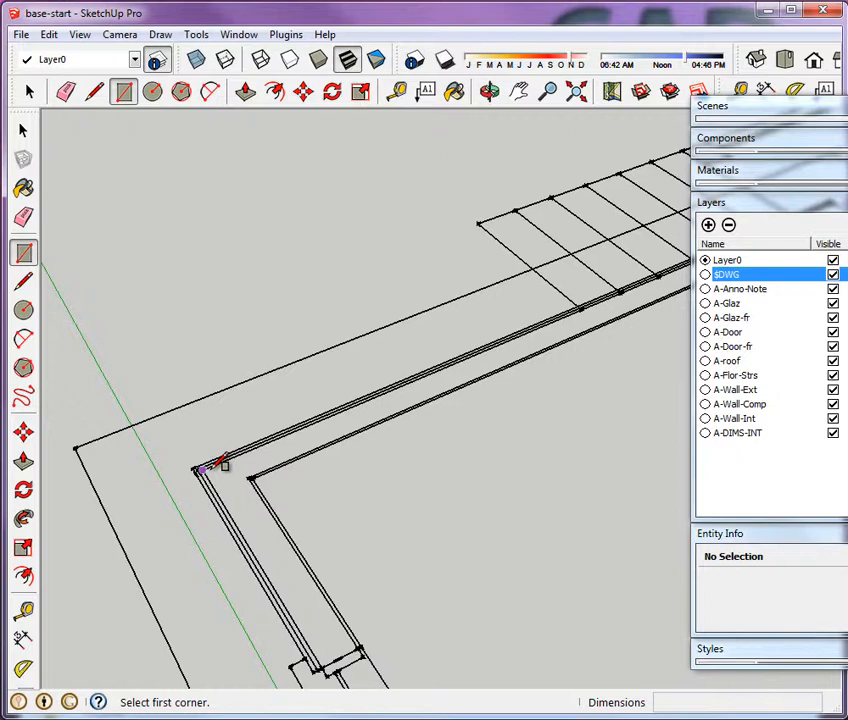
{"action": "scroll", "coordinate": [200, 468], "scroll_direction": "up", "scroll_amount": 1}
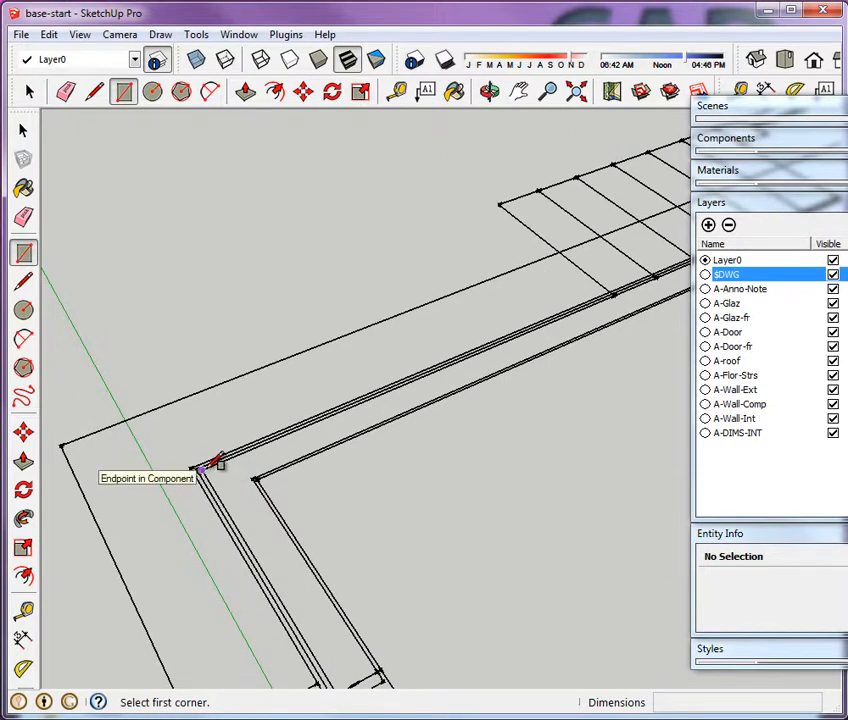
{"action": "left_click", "coordinate": [200, 469]}
{"action": "scroll", "coordinate": [136, 446], "scroll_direction": "down", "scroll_amount": 1}
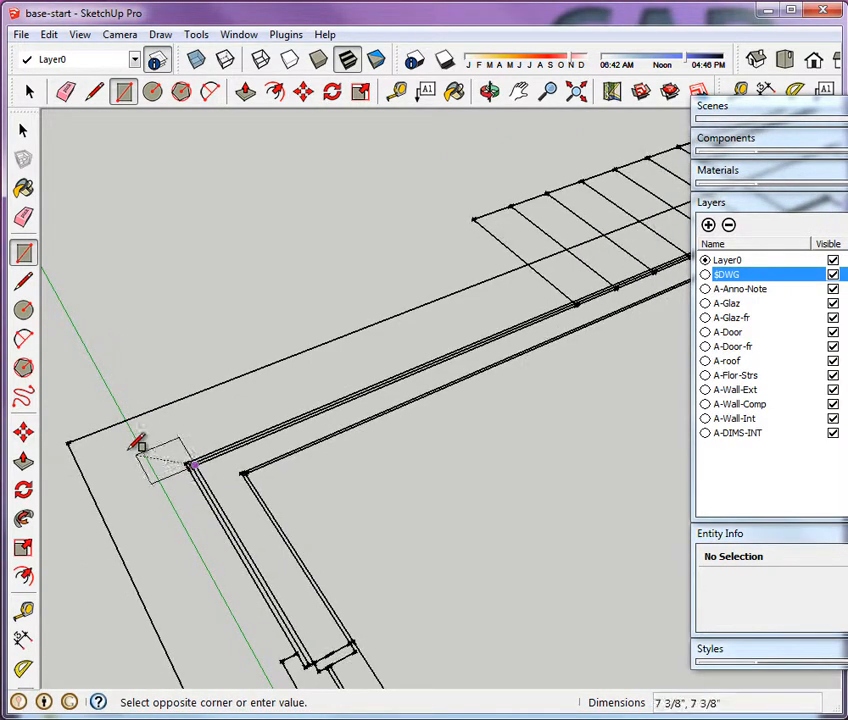
{"action": "scroll", "coordinate": [163, 497], "scroll_direction": "down", "scroll_amount": 4}
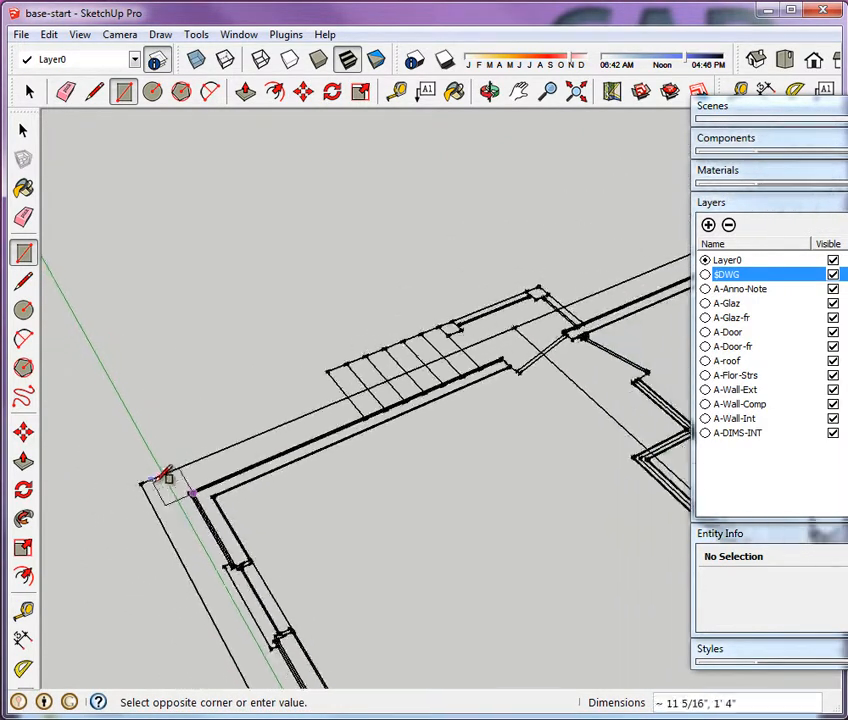
{"action": "scroll", "coordinate": [165, 394], "scroll_direction": "down", "scroll_amount": 3}
{"action": "scroll", "coordinate": [424, 496], "scroll_direction": "up", "scroll_amount": 5}
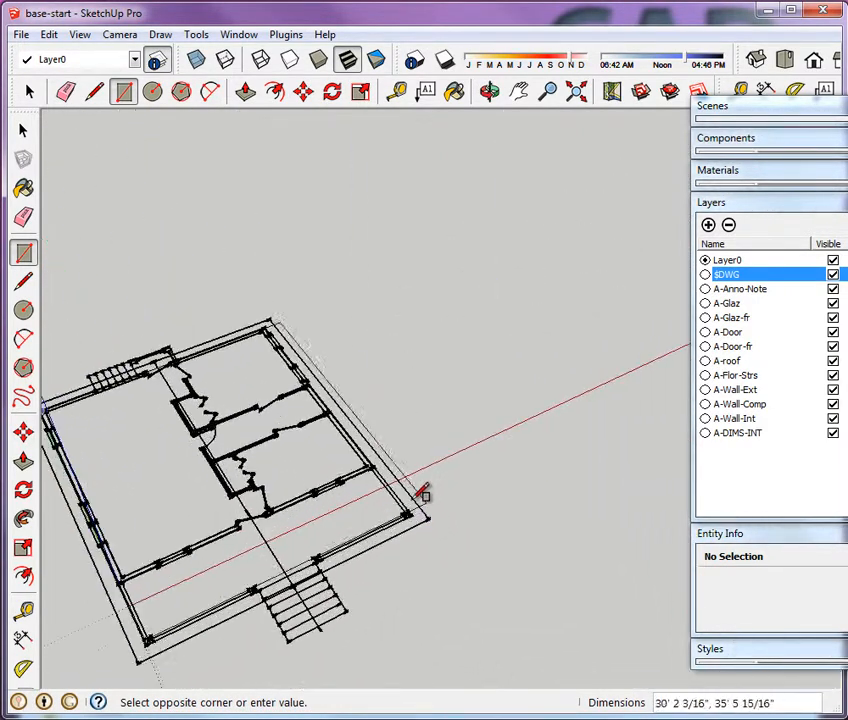
{"action": "scroll", "coordinate": [440, 505], "scroll_direction": "up", "scroll_amount": 6}
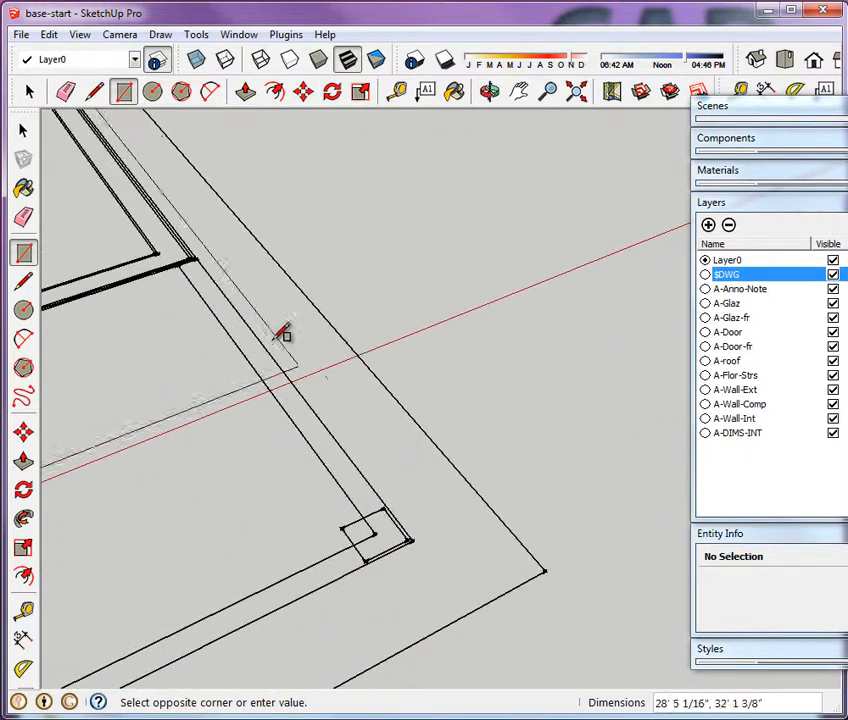
{"action": "scroll", "coordinate": [205, 252], "scroll_direction": "up", "scroll_amount": 5}
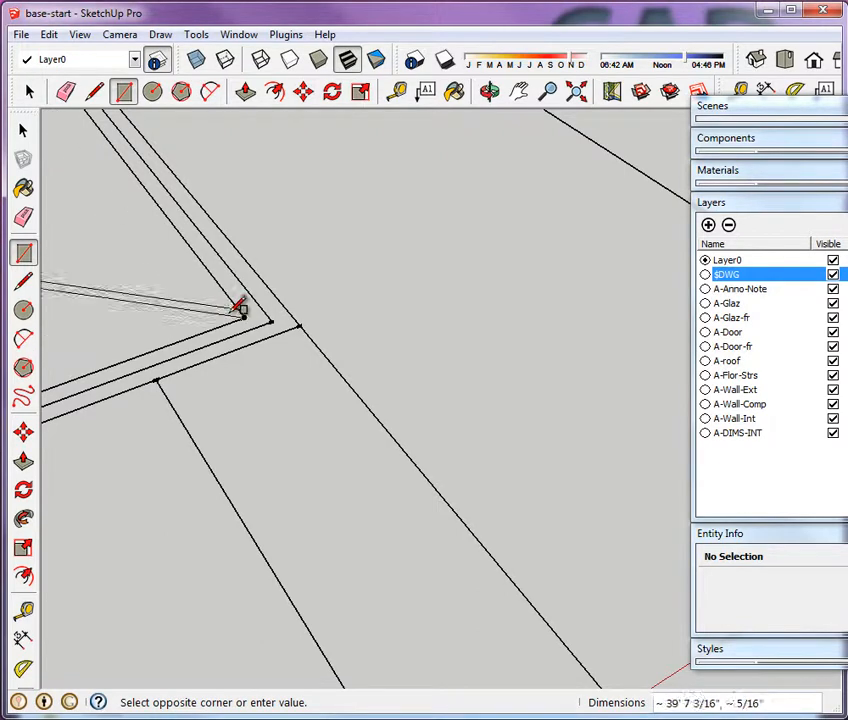
{"action": "left_click", "coordinate": [244, 315]}
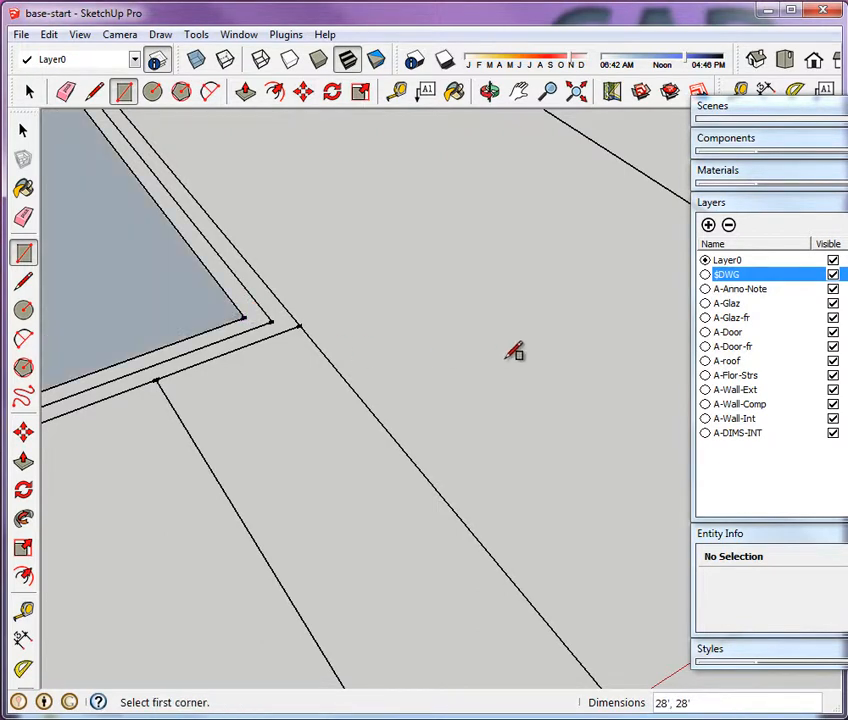
Apply the Default Style from the Default Styles collection, comparing it with the Architectural Design Style.
{"action": "scroll", "coordinate": [513, 350], "scroll_direction": "down", "scroll_amount": 5}
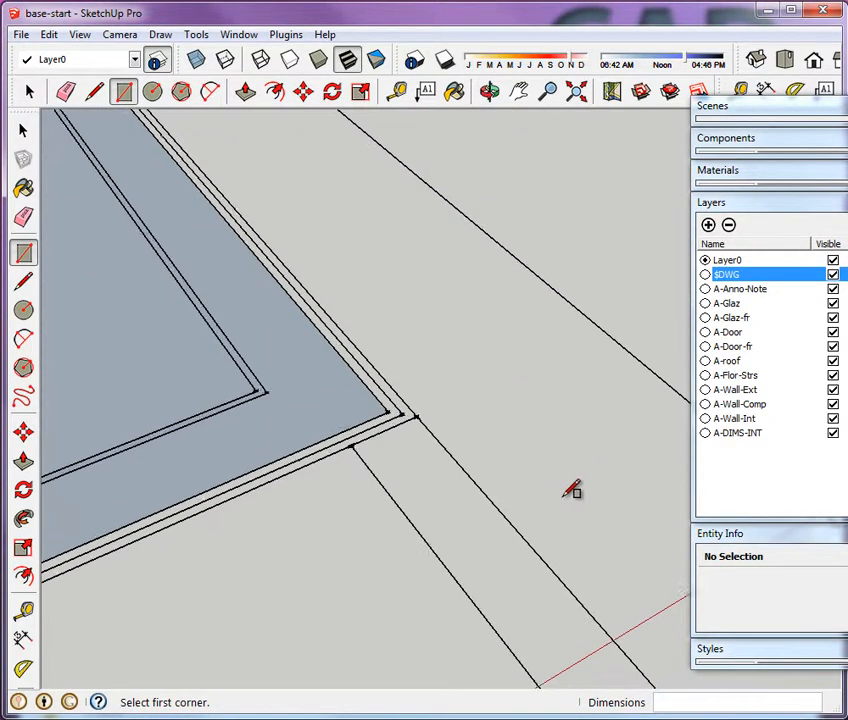
{"action": "scroll", "coordinate": [571, 489], "scroll_direction": "down", "scroll_amount": 6}
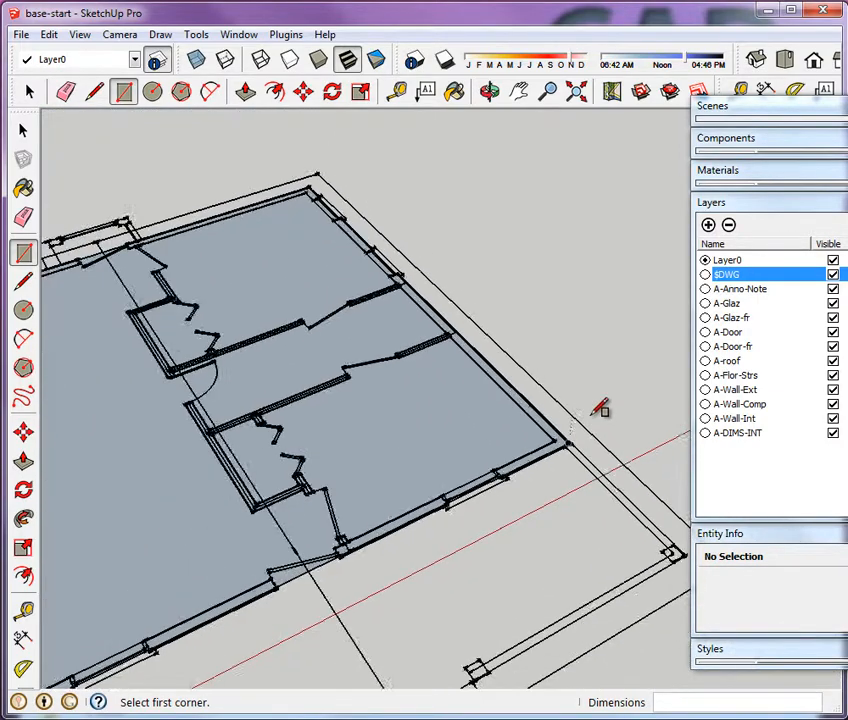
{"action": "scroll", "coordinate": [600, 408], "scroll_direction": "down", "scroll_amount": 5}
{"action": "scroll", "coordinate": [363, 517], "scroll_direction": "up", "scroll_amount": 3}
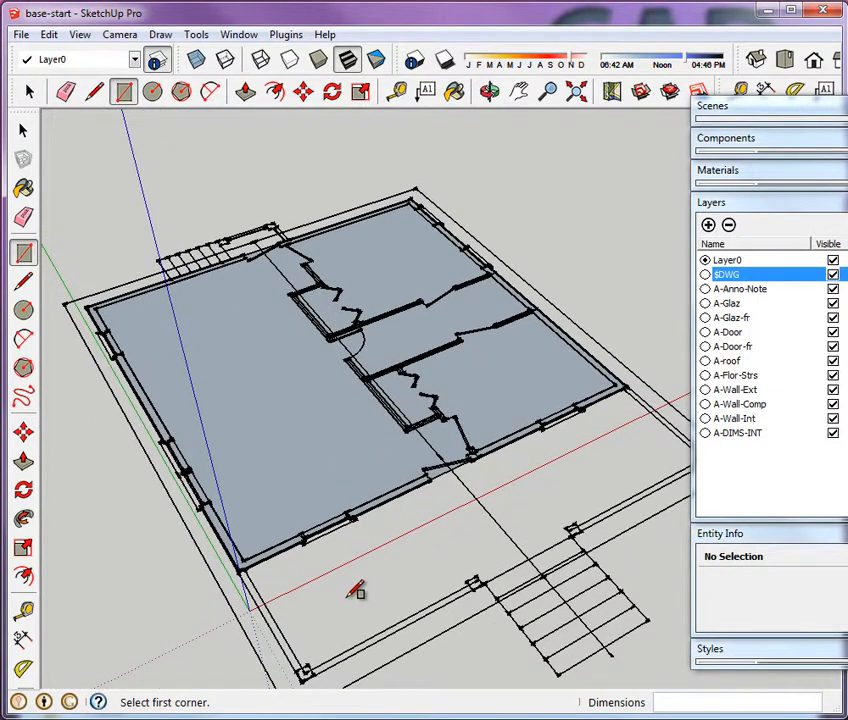
{"action": "left_click", "coordinate": [757, 208]}
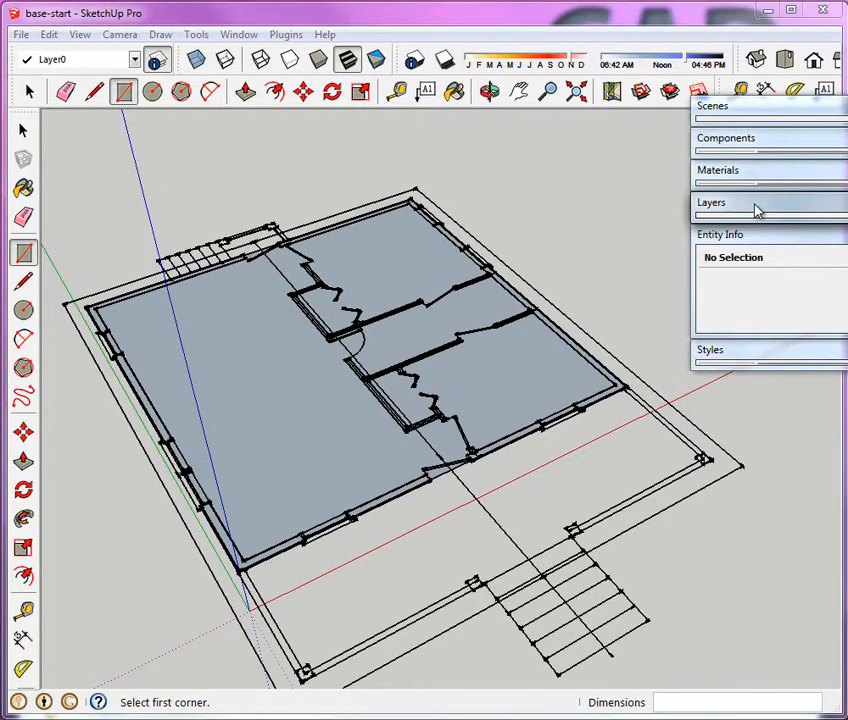
{"action": "left_click", "coordinate": [754, 237]}
{"action": "left_click", "coordinate": [751, 268]}
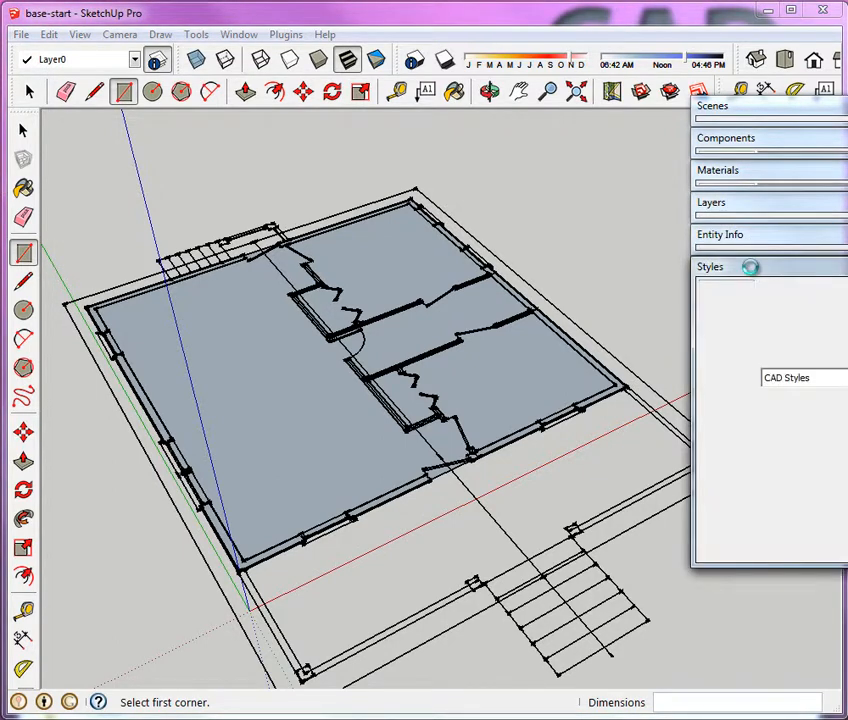
{"action": "left_click", "coordinate": [830, 378]}
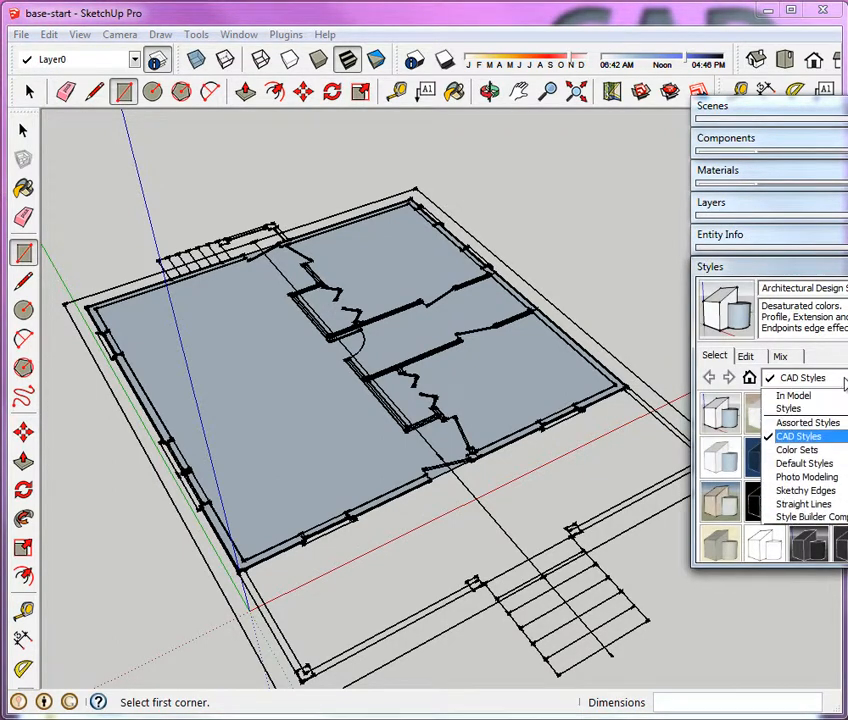
{"action": "left_click", "coordinate": [790, 463]}
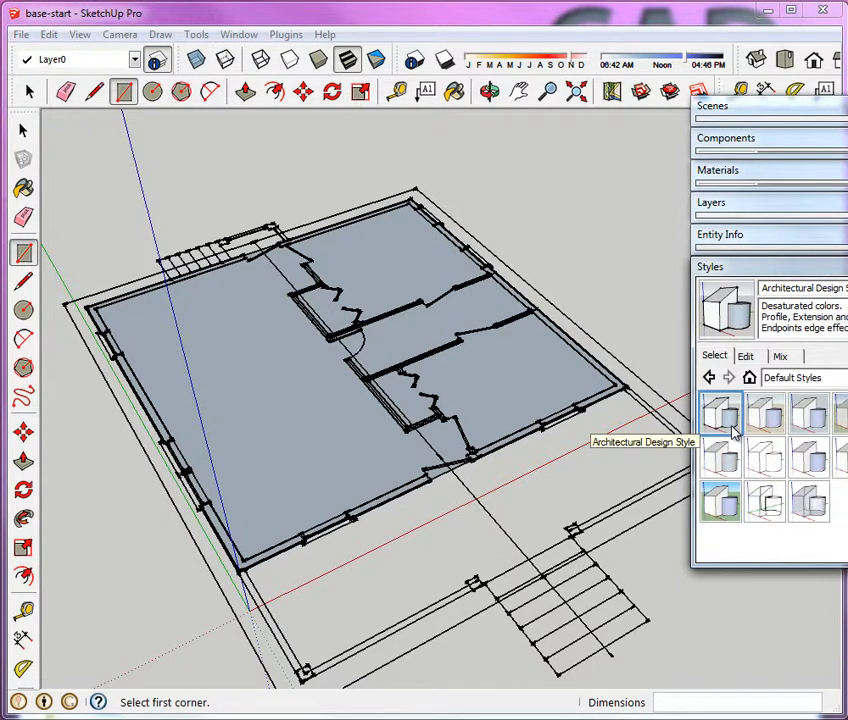
{"action": "left_click", "coordinate": [766, 413]}
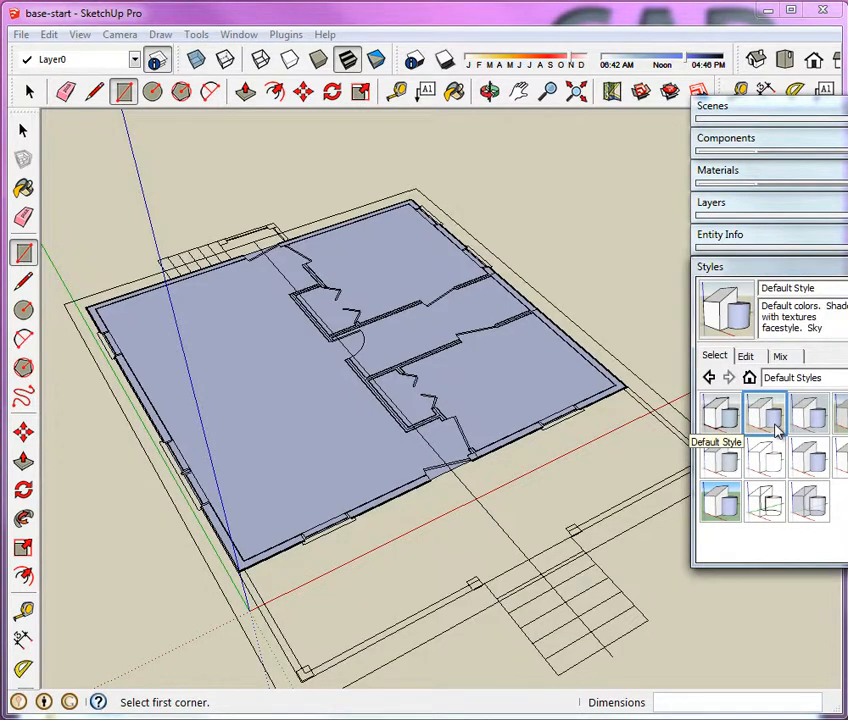
{"action": "left_click", "coordinate": [731, 427]}
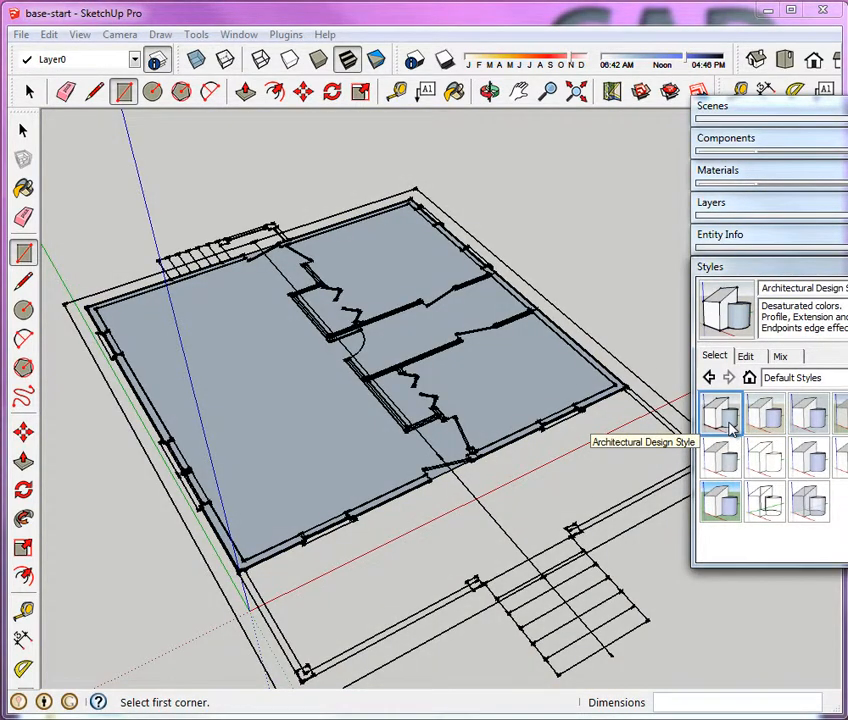
{"action": "left_click", "coordinate": [766, 413]}
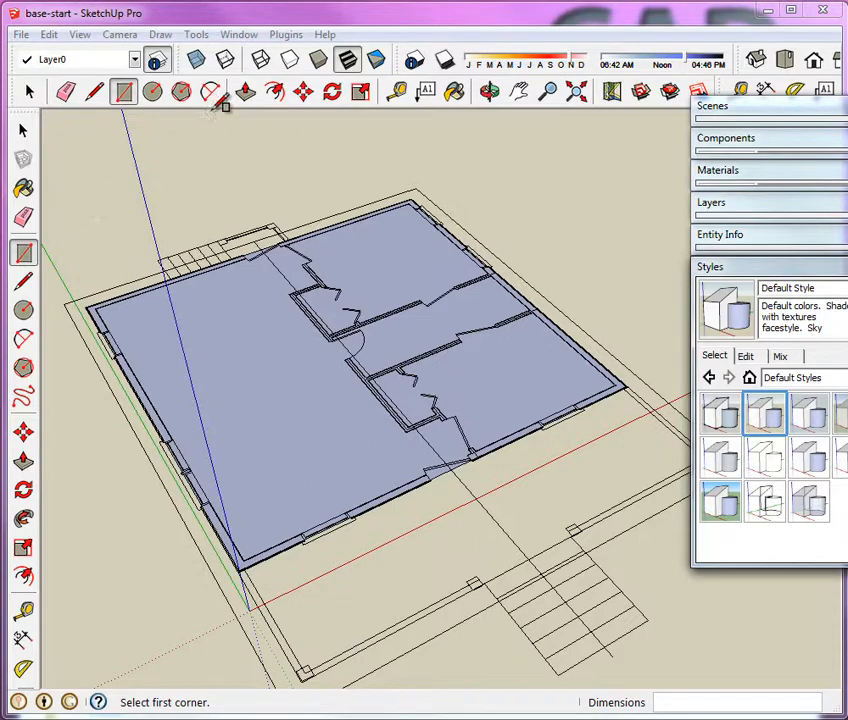
Push/Pull the house floor rectangle down 4' to the origin to form the base.
{"action": "left_click", "coordinate": [245, 93]}
{"action": "middle_click_drag", "start_coordinate": [235, 614], "coordinate": [363, 463]}
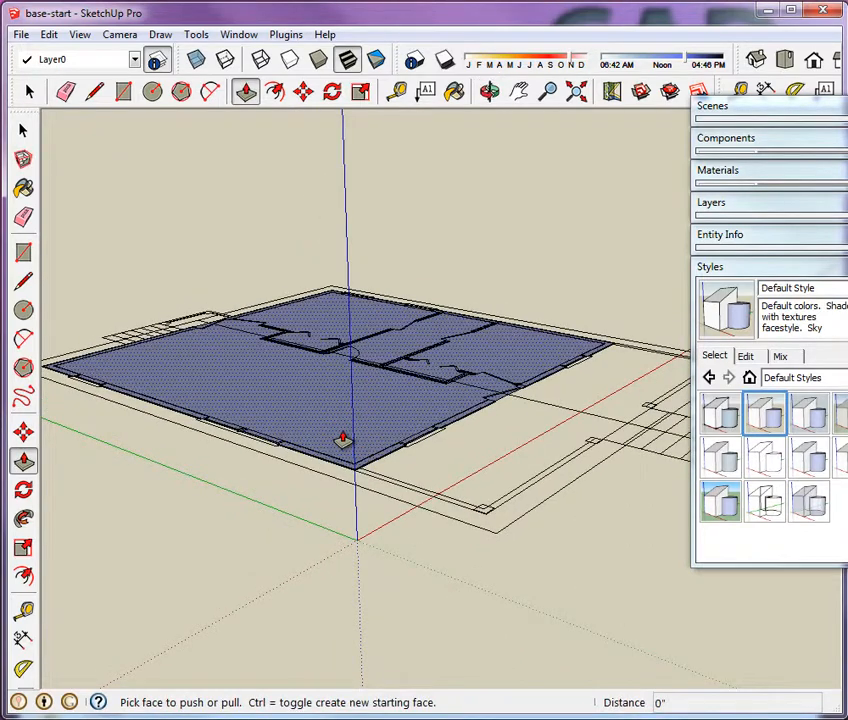
{"action": "left_click_drag", "start_coordinate": [342, 440], "coordinate": [359, 547]}
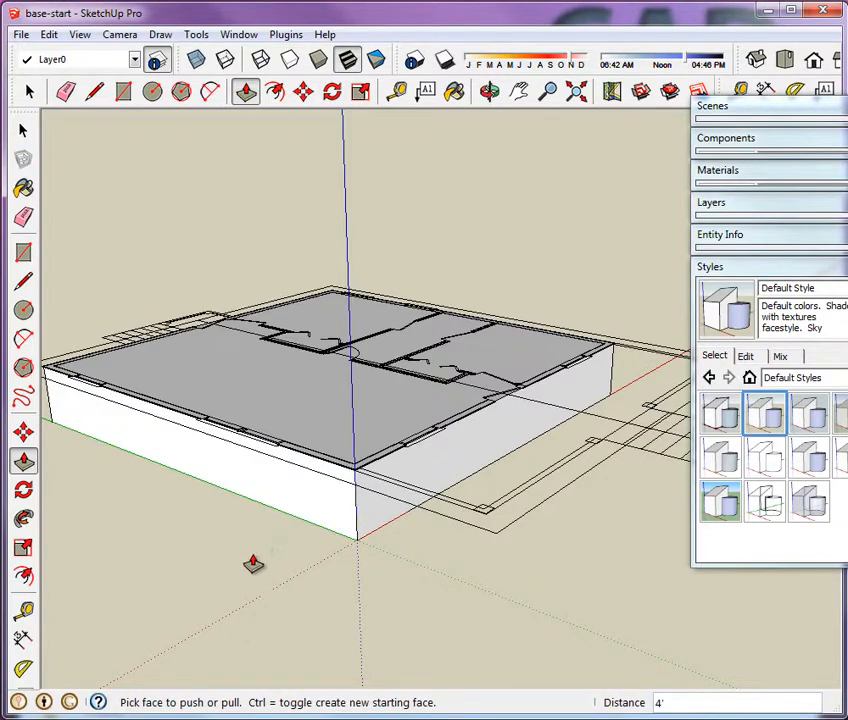
Push/Pull the front face of the base outward 7' 11 3/8" to the outer corner of the porch post.
{"action": "mouse_move", "coordinate": [192, 601]}
{"action": "middle_mouse_down"}
{"action": "mouse_move", "coordinate": [297, 592]}
{"action": "mouse_move", "coordinate": [434, 551]}
{"action": "mouse_move", "coordinate": [426, 493]}
{"action": "mouse_move", "coordinate": [389, 482]}
{"action": "mouse_move", "coordinate": [229, 548]}
{"action": "mouse_move", "coordinate": [188, 610]}
{"action": "middle_mouse_up"}
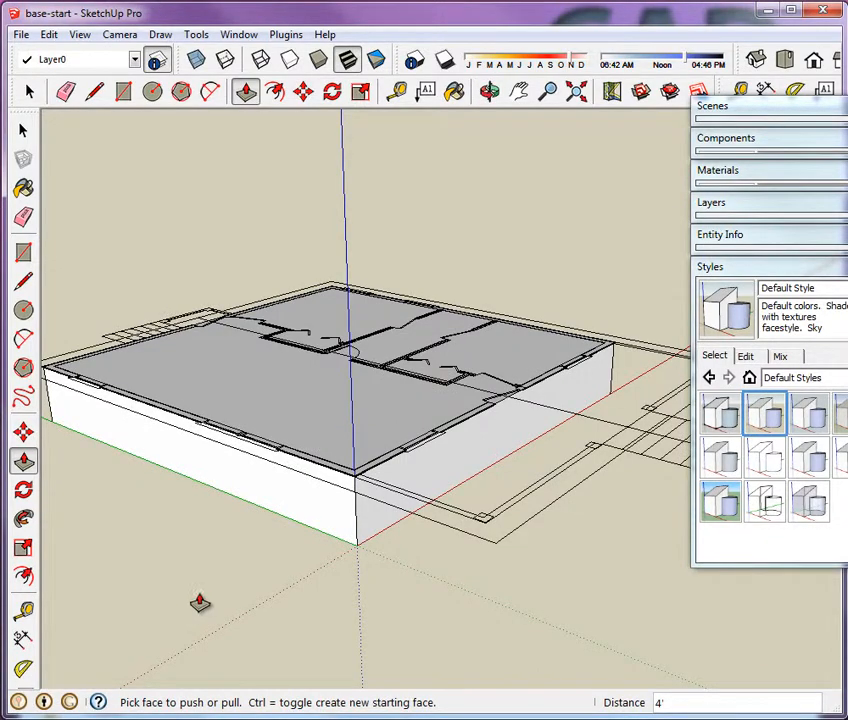
{"action": "middle_click_drag", "start_coordinate": [199, 602], "coordinate": [299, 568]}
{"action": "scroll", "coordinate": [300, 570], "scroll_direction": "up", "scroll_amount": 5}
{"action": "scroll", "coordinate": [443, 568], "scroll_direction": "up", "scroll_amount": 5}
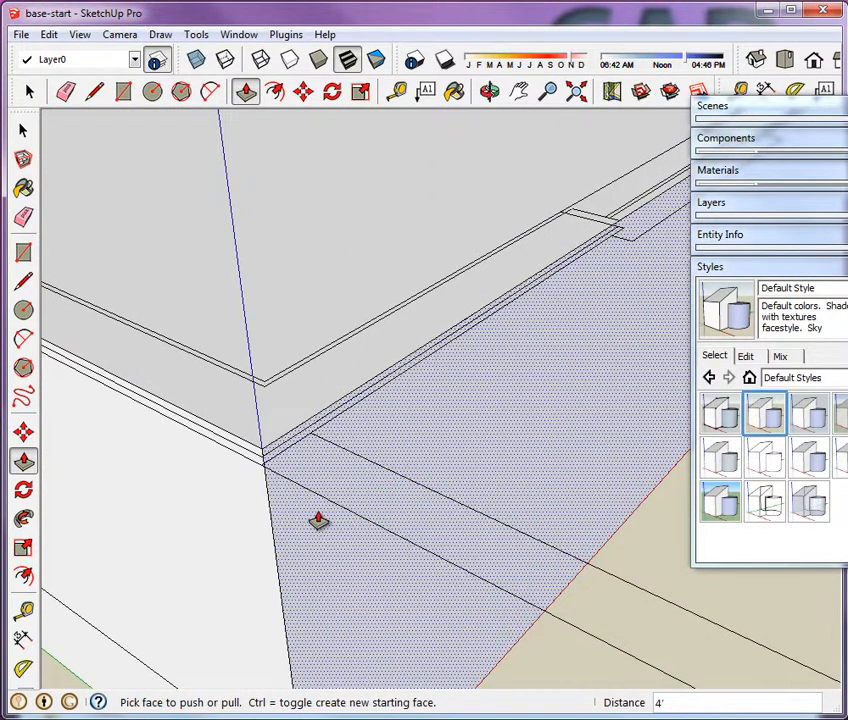
{"action": "middle_click_drag", "start_coordinate": [335, 511], "coordinate": [333, 475]}
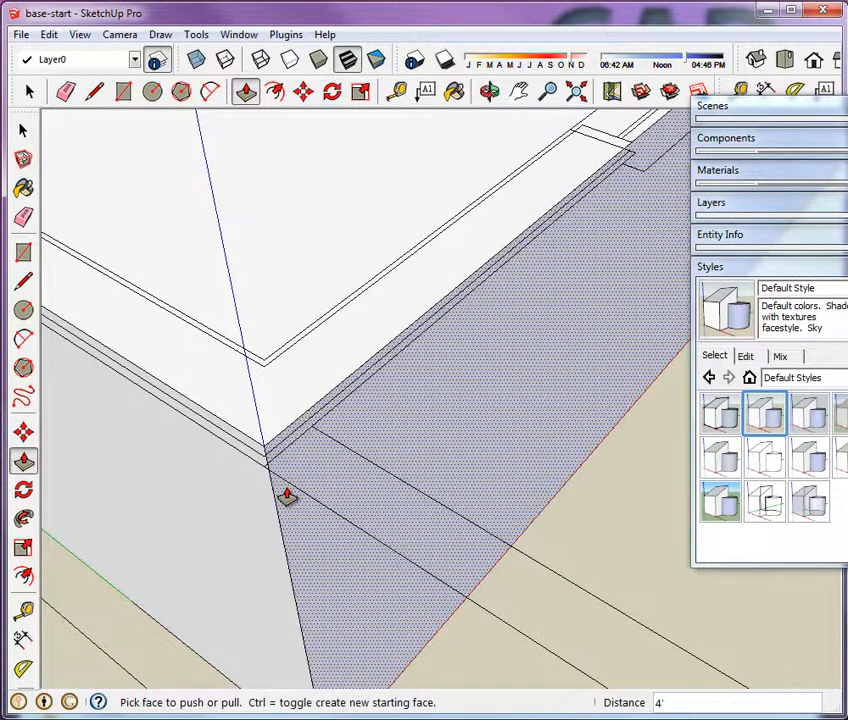
{"action": "scroll", "coordinate": [286, 497], "scroll_direction": "down", "scroll_amount": 6}
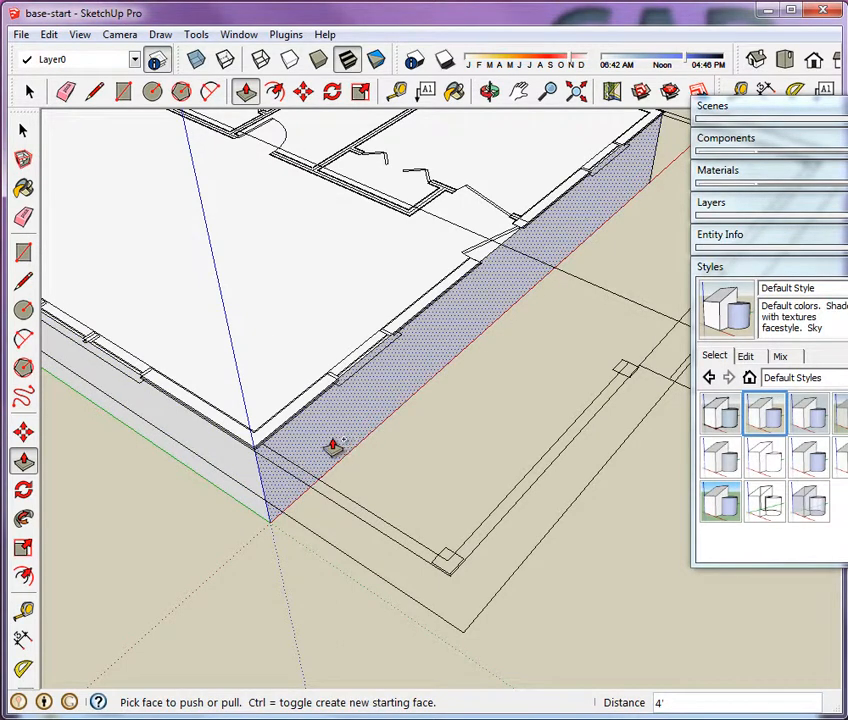
{"action": "left_click_drag", "start_coordinate": [333, 447], "coordinate": [461, 583]}
{"action": "scroll", "coordinate": [447, 583], "scroll_direction": "up", "scroll_amount": 3}
{"action": "scroll", "coordinate": [447, 583], "scroll_direction": "up", "scroll_amount": 2}
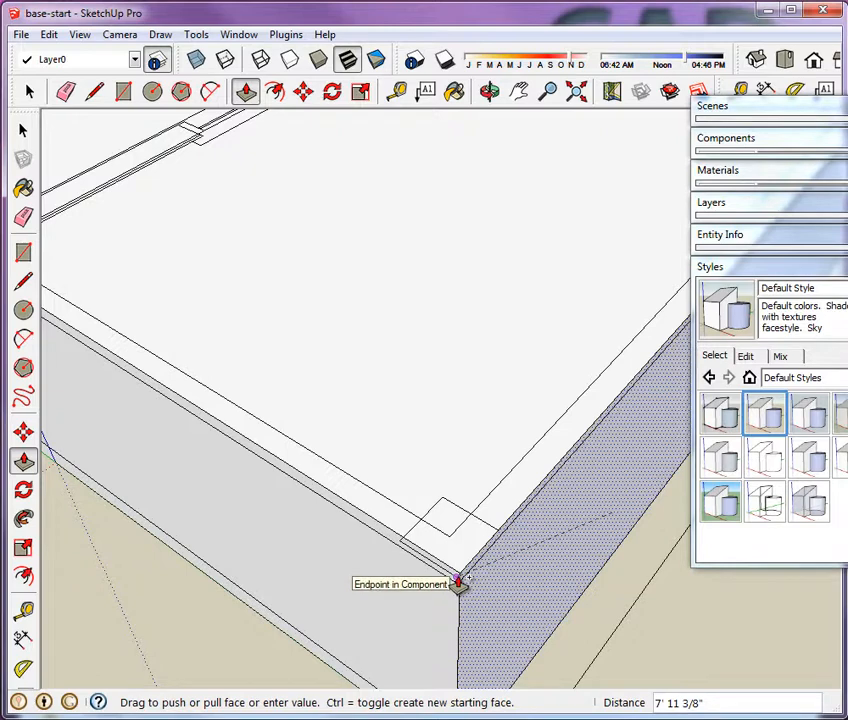
{"action": "mouse_move", "coordinate": [458, 580]}
{"action": "left_mouse_down"}
{"action": "mouse_move", "coordinate": [630, 660]}
{"action": "mouse_move", "coordinate": [644, 597]}
{"action": "mouse_move", "coordinate": [547, 603]}
{"action": "mouse_move", "coordinate": [462, 593]}
{"action": "mouse_move", "coordinate": [457, 602]}
{"action": "left_mouse_up"}
Pull the side face of the base outward 1 1/4" to the porch post's corner endpoint.
{"action": "middle_click_drag", "start_coordinate": [507, 595], "coordinate": [532, 602]}
{"action": "left_click", "coordinate": [445, 612]}
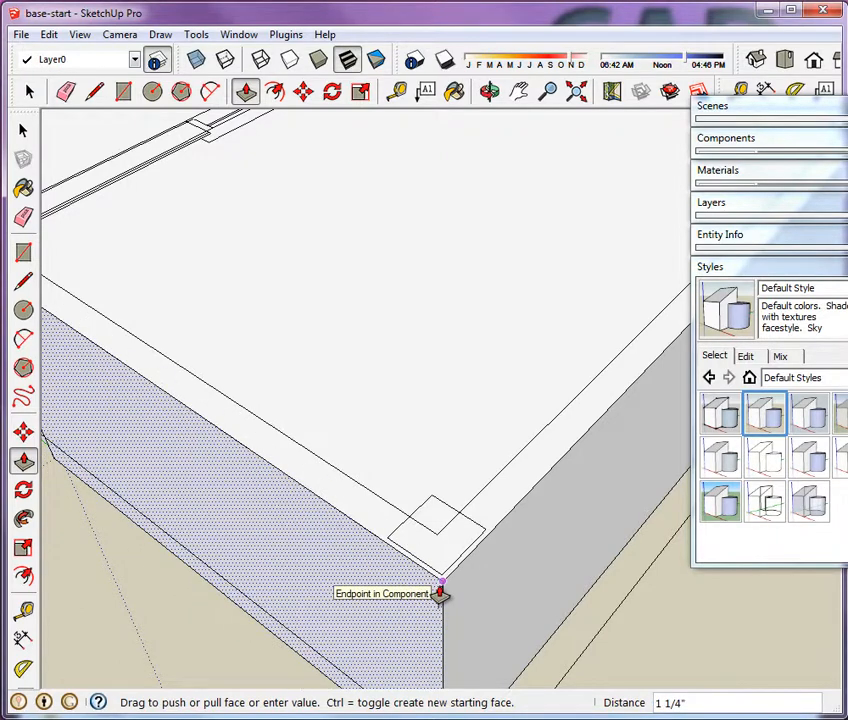
{"action": "left_click", "coordinate": [440, 592]}
Push/Pull the opposite side face of the porch base outward 1 1/4" to the corner endpoint by the porch post.
{"action": "scroll", "coordinate": [494, 640], "scroll_direction": "down", "scroll_amount": 3}
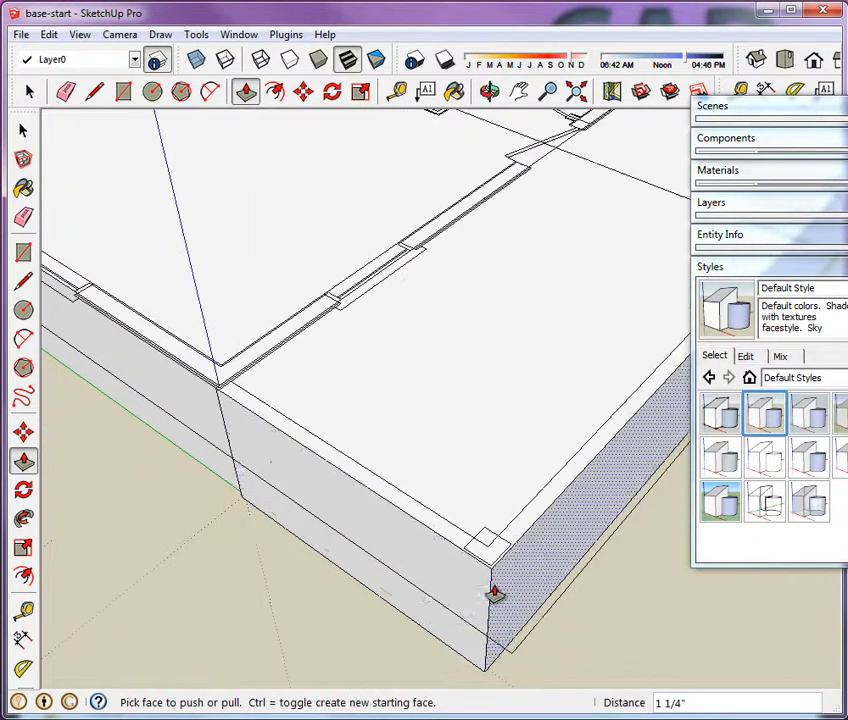
{"action": "middle_click_drag", "start_coordinate": [282, 478], "coordinate": [199, 511]}
{"action": "scroll", "coordinate": [168, 450], "scroll_direction": "down", "scroll_amount": 8}
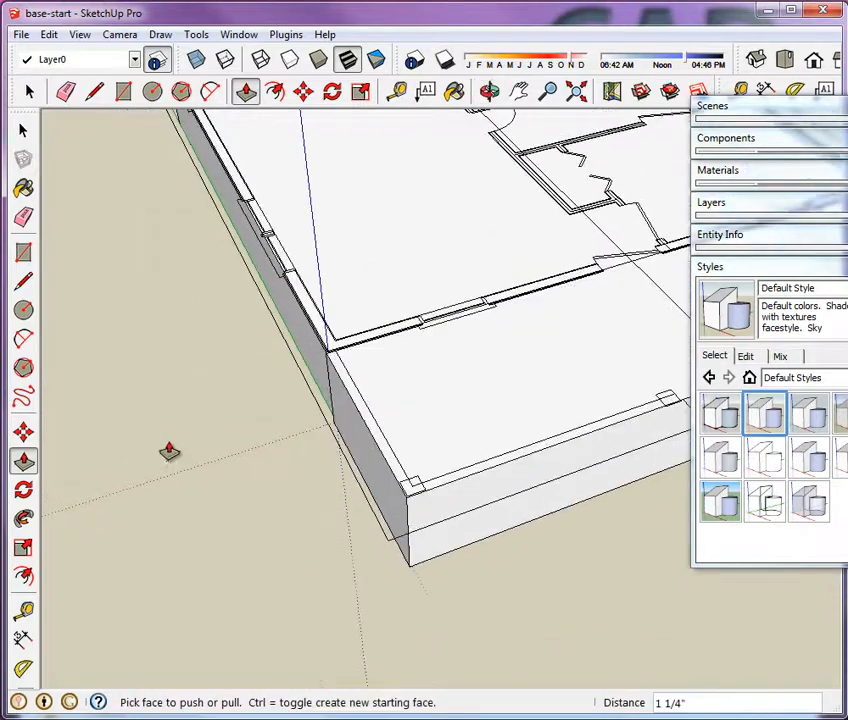
{"action": "middle_click_drag", "start_coordinate": [290, 452], "coordinate": [416, 407]}
{"action": "scroll", "coordinate": [430, 365], "scroll_direction": "up", "scroll_amount": 5}
{"action": "scroll", "coordinate": [430, 365], "scroll_direction": "up", "scroll_amount": 4}
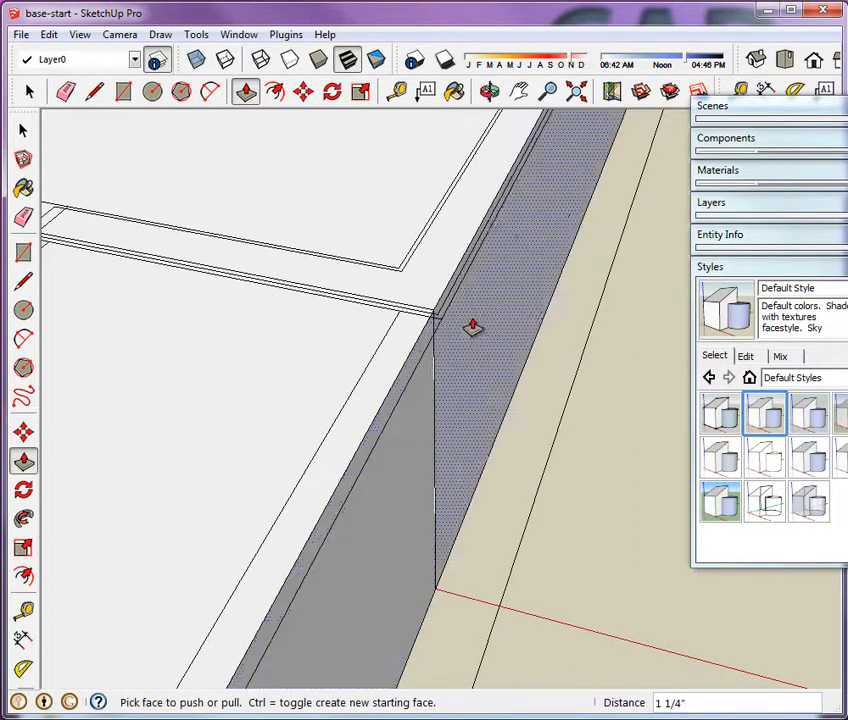
{"action": "scroll", "coordinate": [517, 236], "scroll_direction": "down", "scroll_amount": 3}
{"action": "scroll", "coordinate": [432, 356], "scroll_direction": "down", "scroll_amount": 2}
{"action": "scroll", "coordinate": [437, 403], "scroll_direction": "up", "scroll_amount": 4}
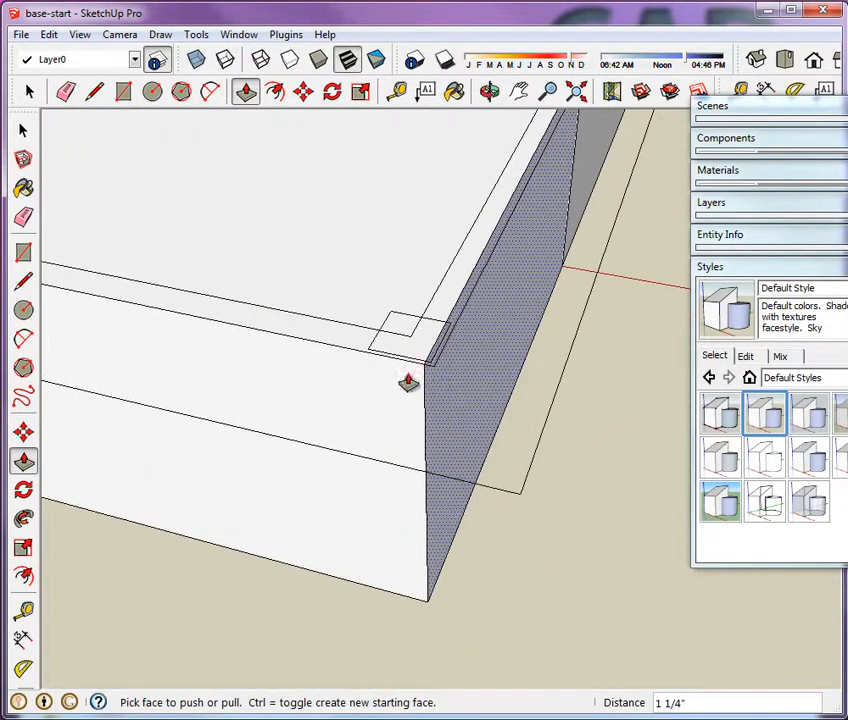
{"action": "scroll", "coordinate": [475, 360], "scroll_direction": "up", "scroll_amount": 3}
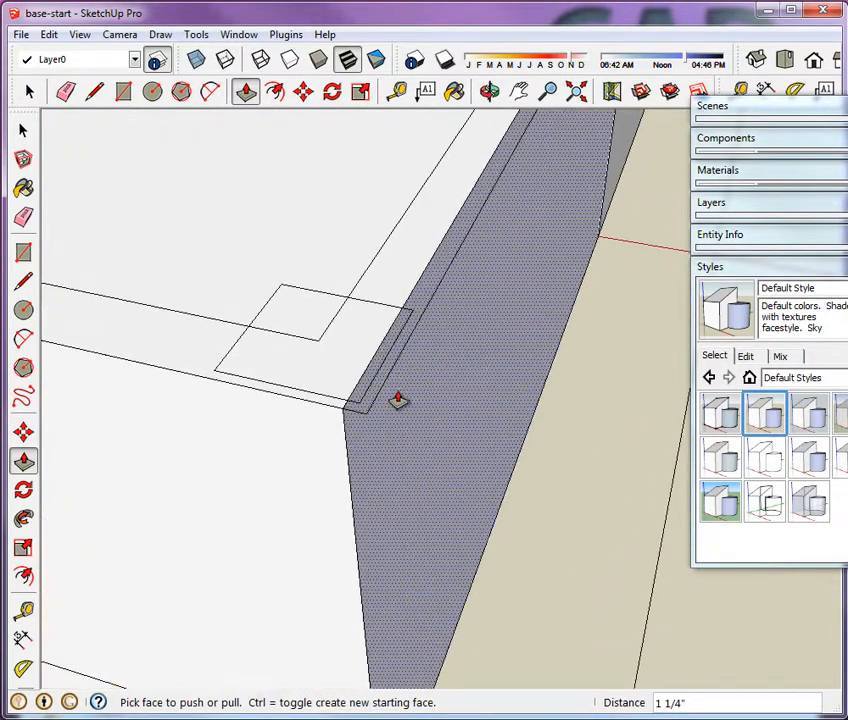
{"action": "left_click", "coordinate": [379, 489]}
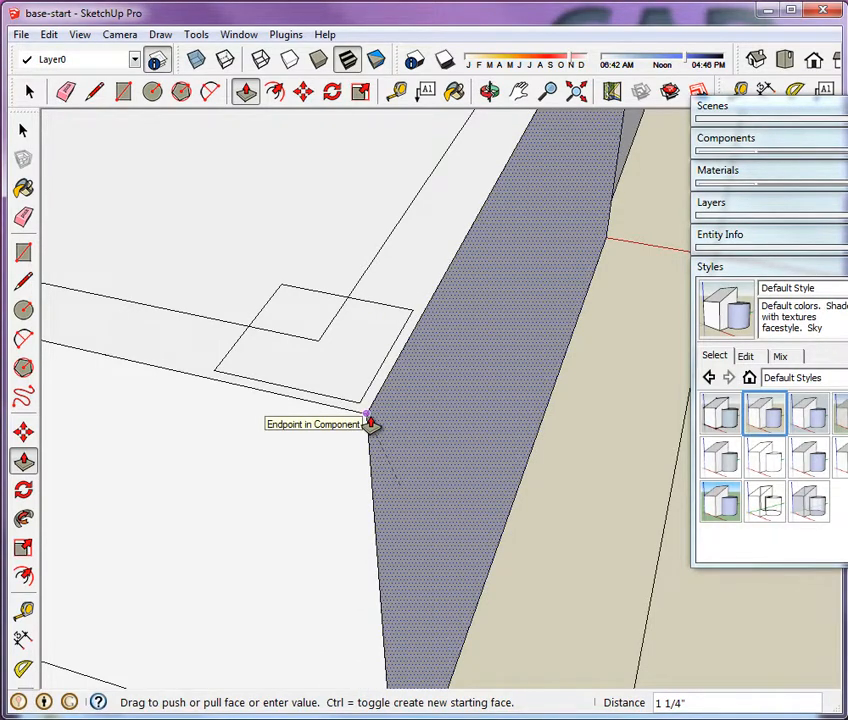
{"action": "left_click", "coordinate": [371, 424]}
Select all connected geometry of the house and porch base and make it a component named "floor".
{"action": "scroll", "coordinate": [405, 463], "scroll_direction": "down", "scroll_amount": 6}
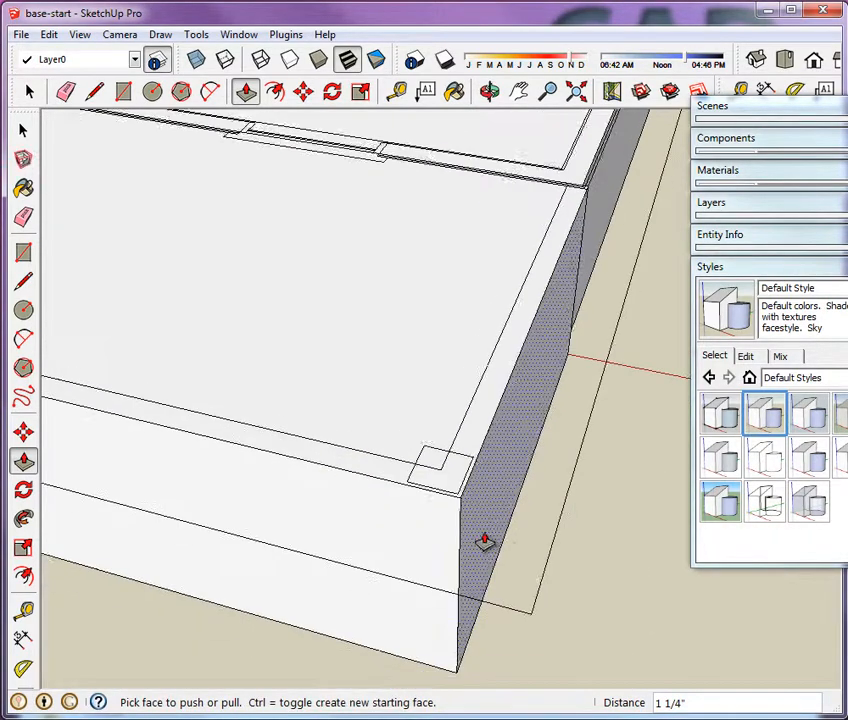
{"action": "scroll", "coordinate": [533, 567], "scroll_direction": "down", "scroll_amount": 3}
{"action": "middle_click_drag", "start_coordinate": [551, 585], "coordinate": [321, 469]}
{"action": "left_click_drag", "start_coordinate": [410, 516], "coordinate": [515, 560]}
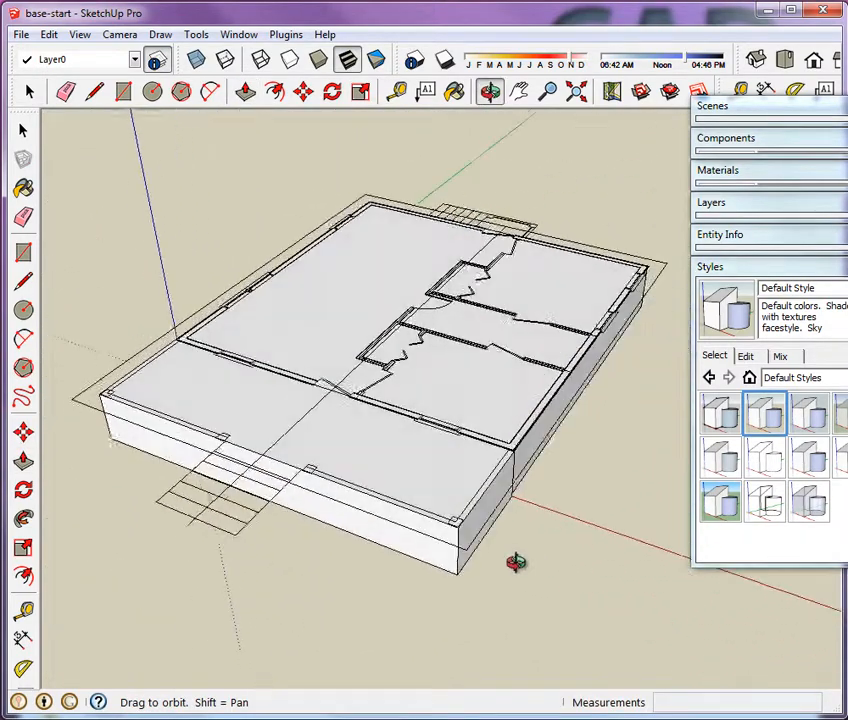
{"action": "key", "text": "p"}
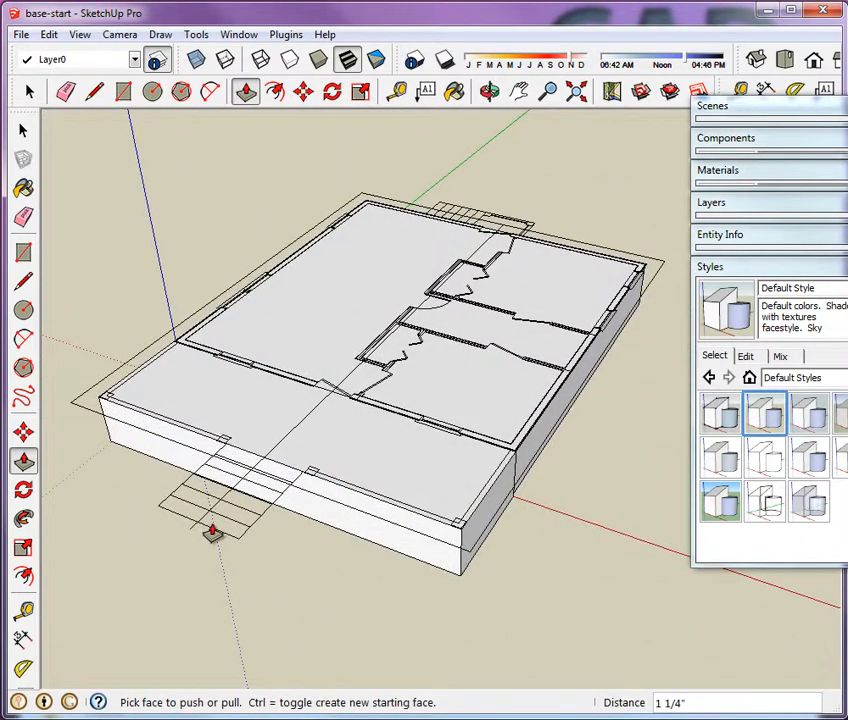
{"action": "left_click", "coordinate": [23, 130]}
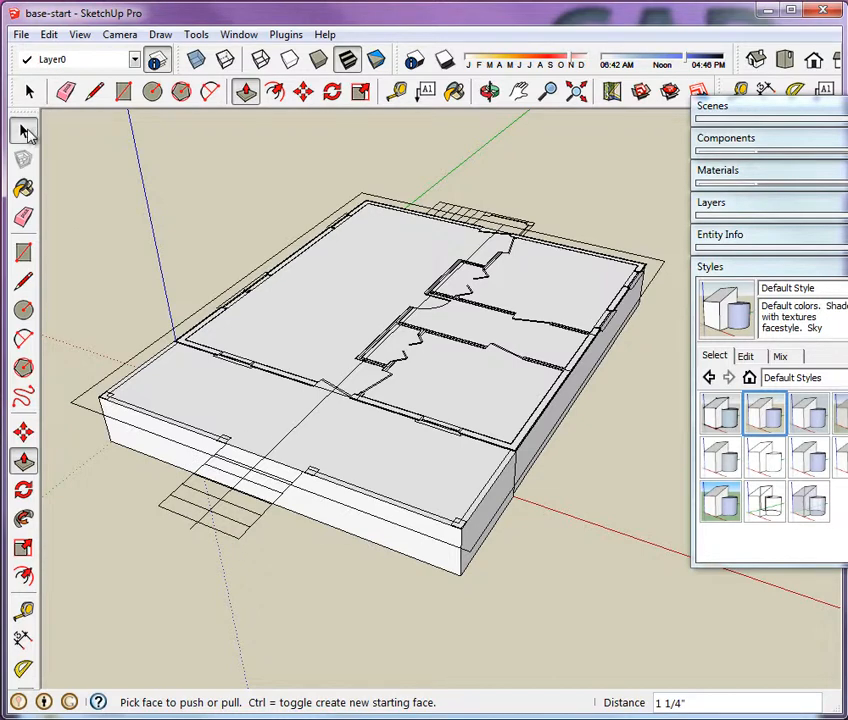
{"action": "left_click", "coordinate": [402, 462]}
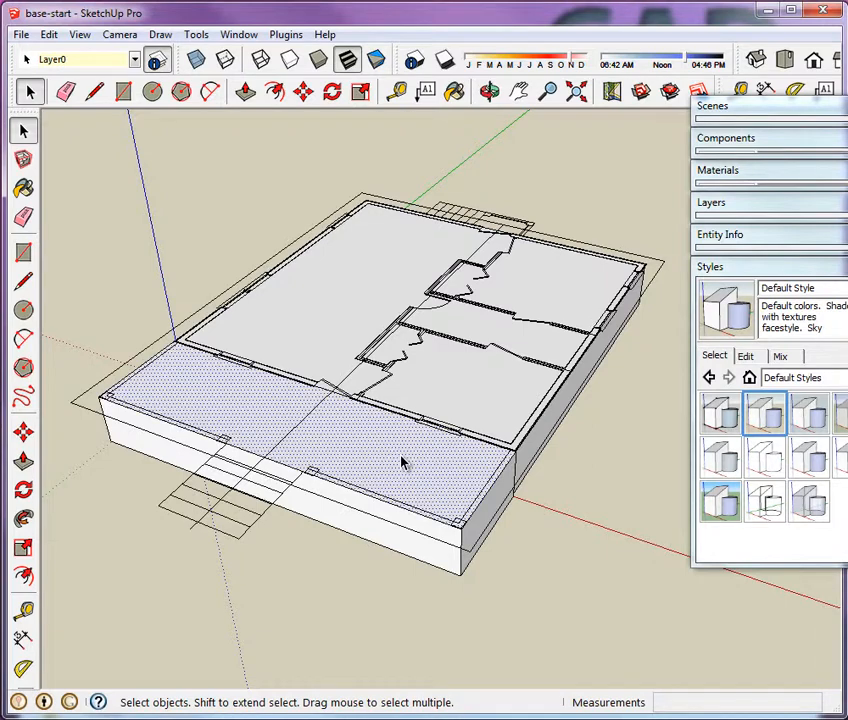
{"action": "double_click", "coordinate": [402, 462]}
{"action": "triple_click", "coordinate": [400, 482]}
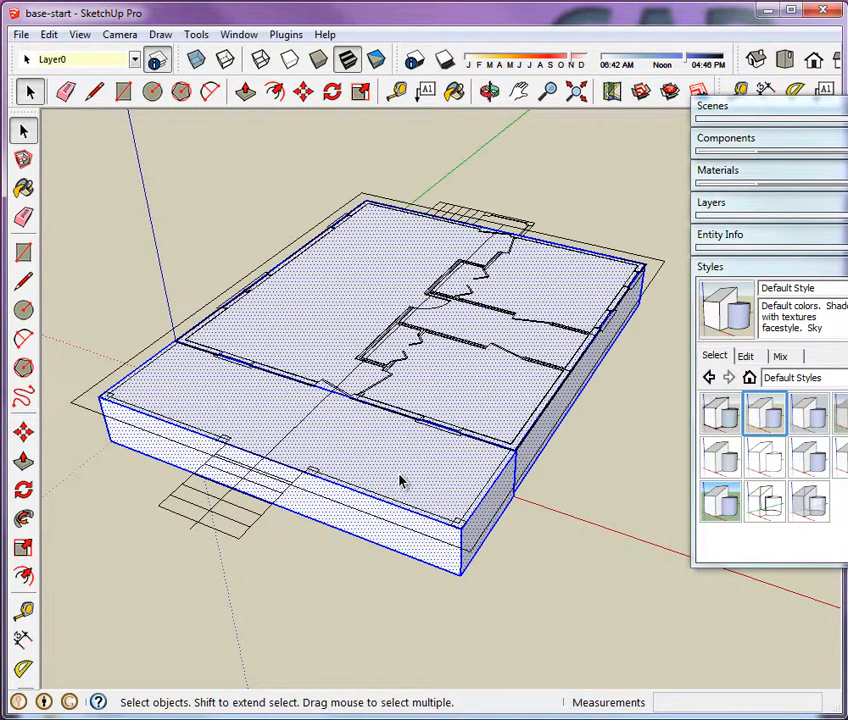
{"action": "right_click", "coordinate": [400, 482]}
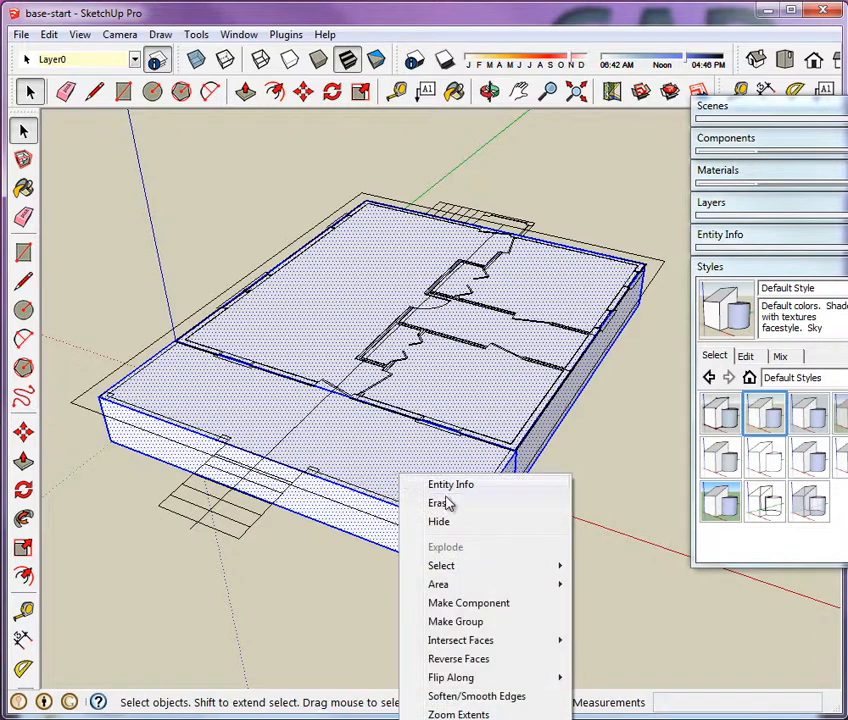
{"action": "left_click", "coordinate": [449, 604]}
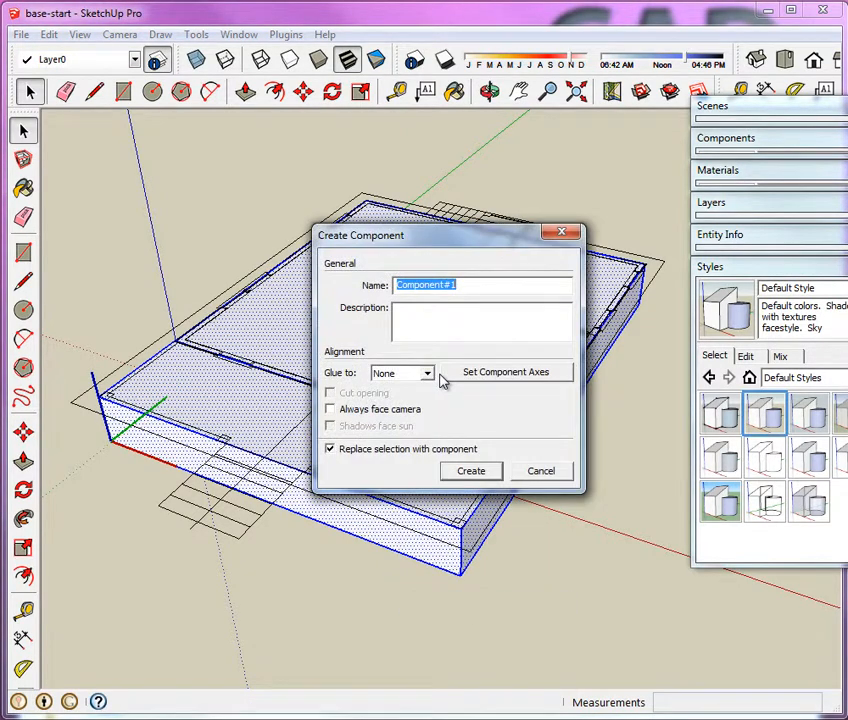
{"action": "type", "text": "floor"}
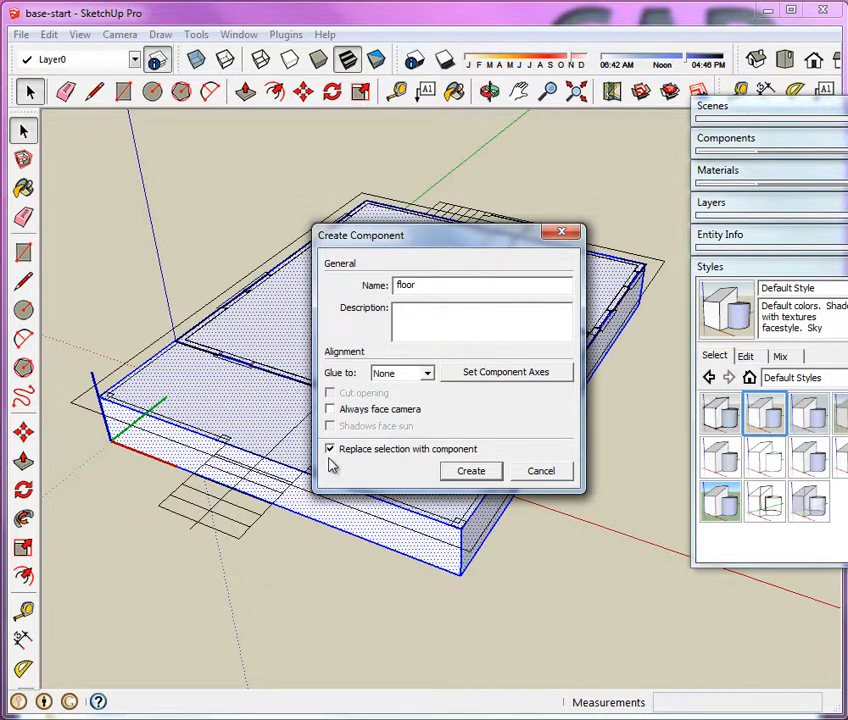
{"action": "left_click", "coordinate": [483, 479]}
{"action": "left_click", "coordinate": [592, 502]}
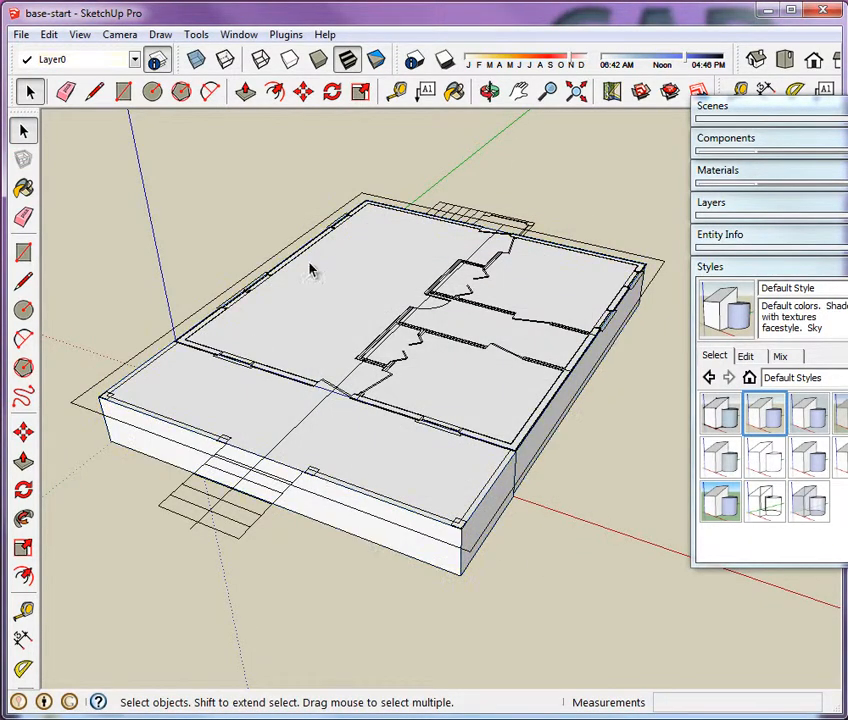
Hide the $DWG layer to inspect the bare floor component, and show the layer again.
{"action": "middle_click_drag", "start_coordinate": [540, 490], "coordinate": [574, 528]}
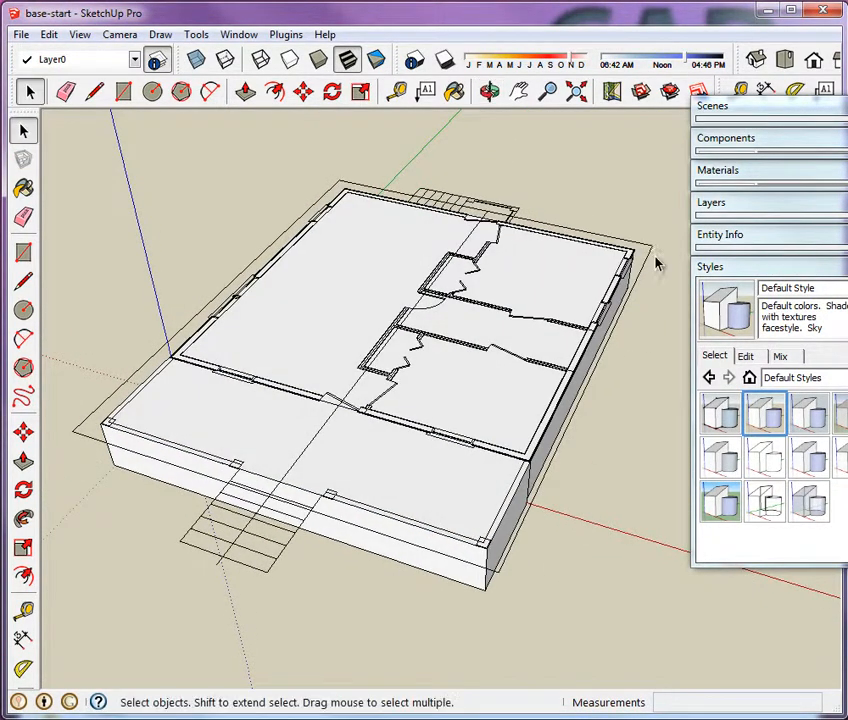
{"action": "left_click", "coordinate": [742, 216]}
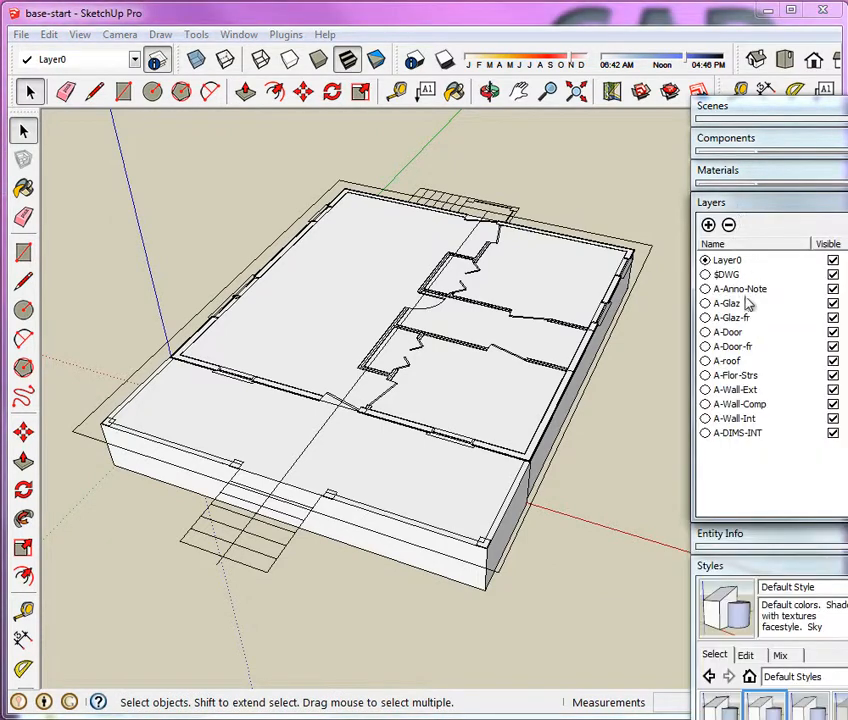
{"action": "left_click", "coordinate": [833, 275]}
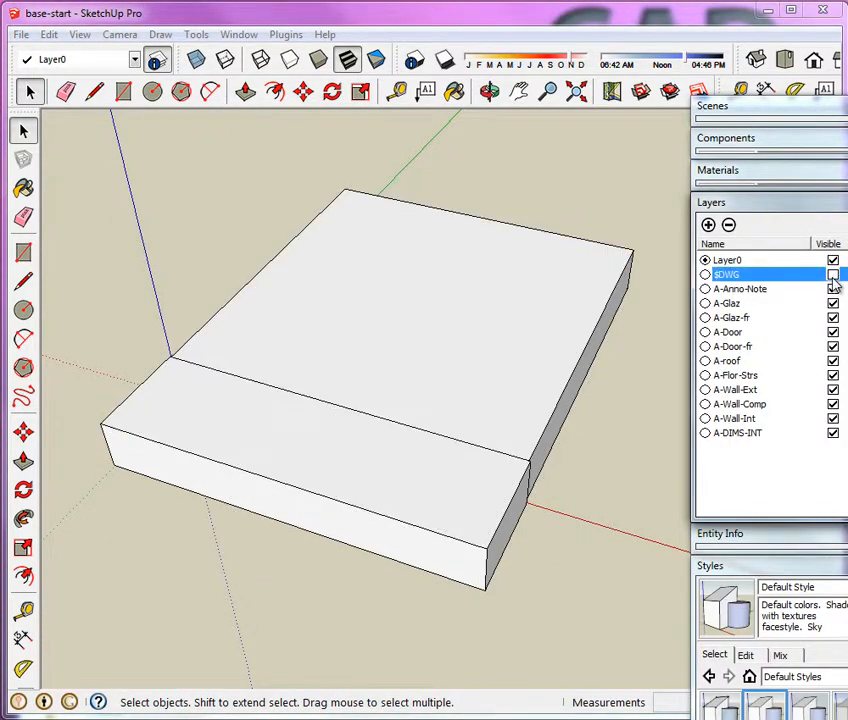
{"action": "middle_click_drag", "start_coordinate": [685, 439], "coordinate": [602, 522]}
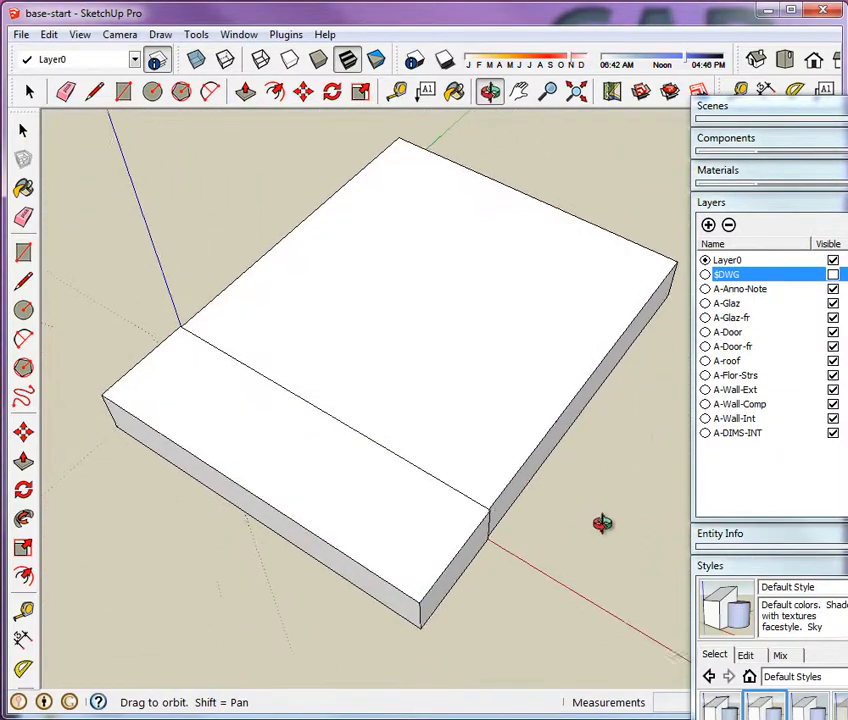
{"action": "left_click", "coordinate": [833, 274]}
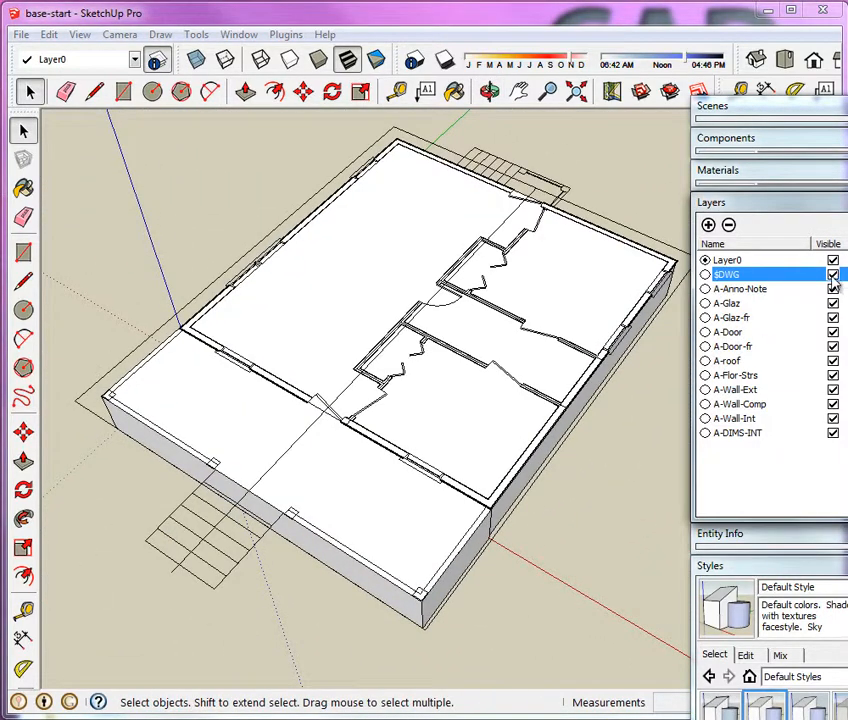
Draw a rectangle on top of the floor between the diagonally opposite outer corners of the plan's exterior walls.
{"action": "scroll", "coordinate": [316, 430], "scroll_direction": "down", "scroll_amount": 3}
{"action": "scroll", "coordinate": [310, 404], "scroll_direction": "up", "scroll_amount": 10}
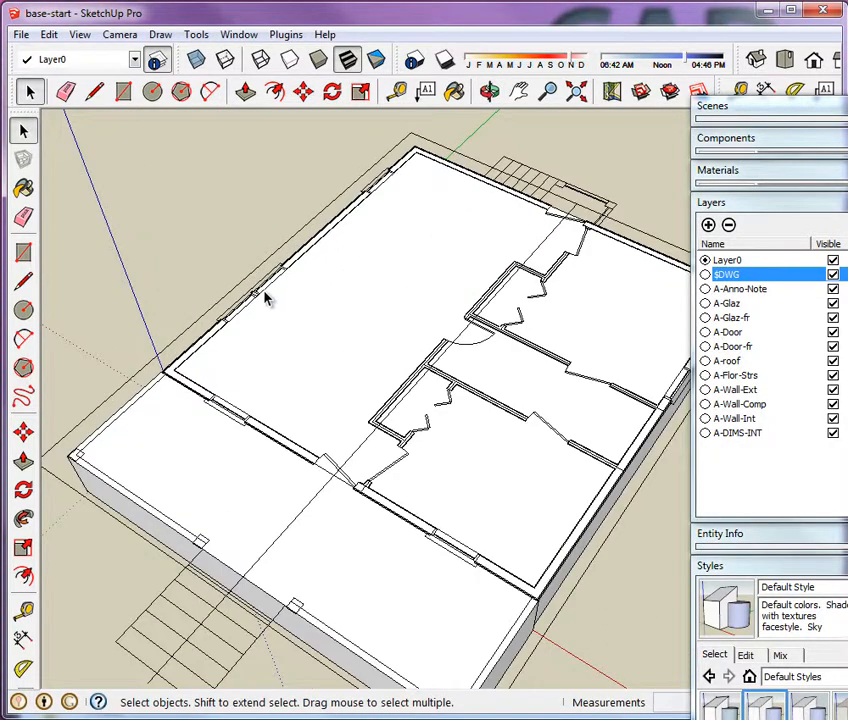
{"action": "scroll", "coordinate": [98, 426], "scroll_direction": "up", "scroll_amount": 5}
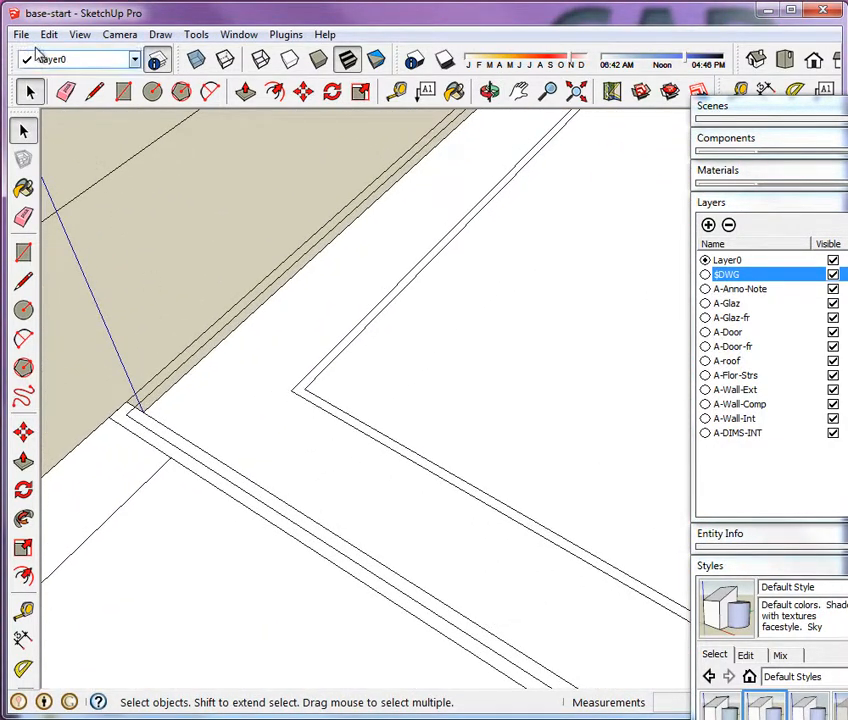
{"action": "left_click", "coordinate": [124, 92]}
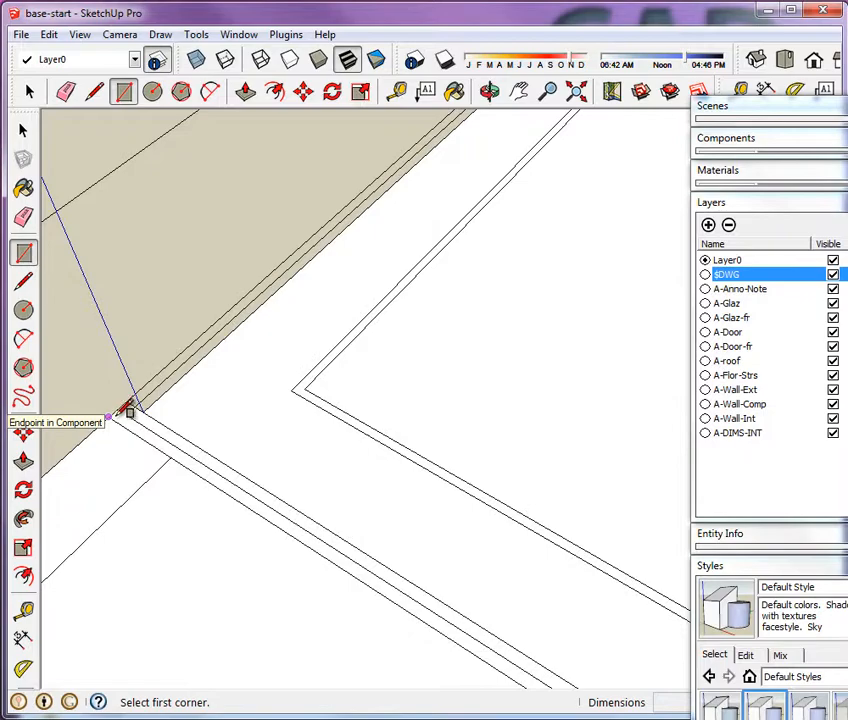
{"action": "middle_click_drag", "start_coordinate": [129, 405], "coordinate": [490, 302]}
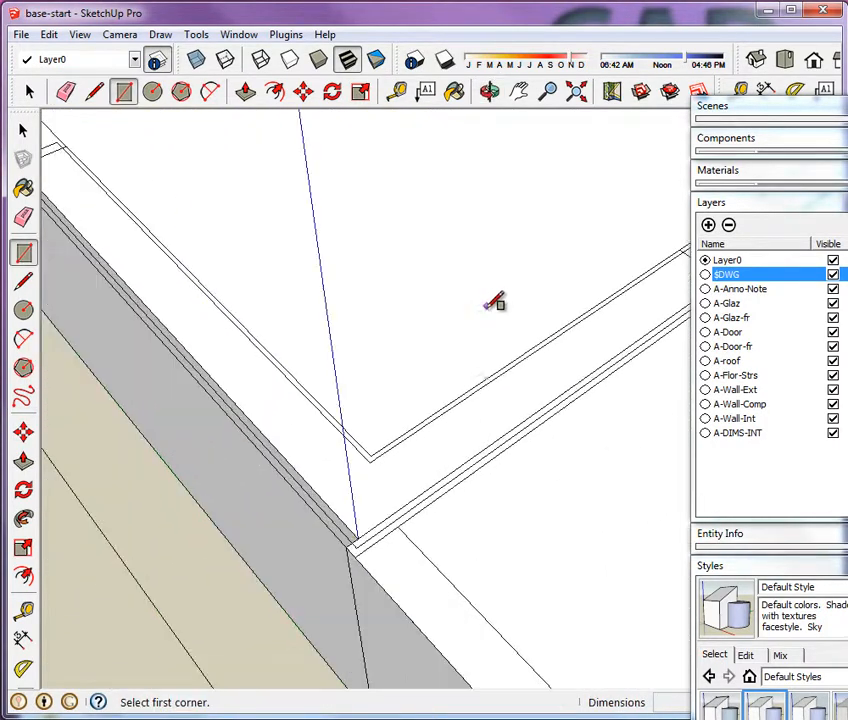
{"action": "left_click", "coordinate": [362, 554]}
{"action": "scroll", "coordinate": [300, 600], "scroll_direction": "down", "scroll_amount": 8}
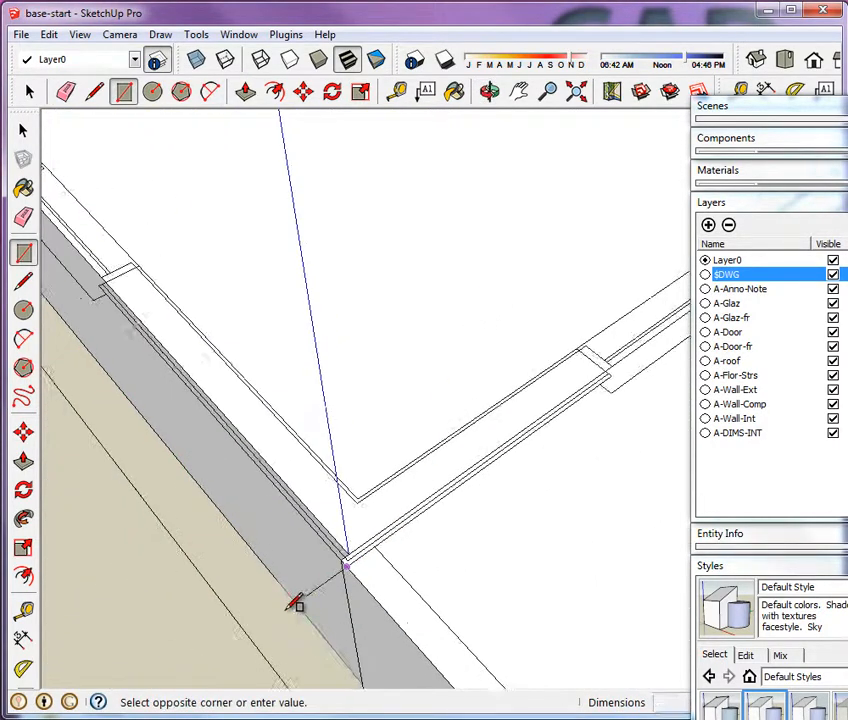
{"action": "scroll", "coordinate": [410, 258], "scroll_direction": "up", "scroll_amount": 5}
{"action": "scroll", "coordinate": [410, 258], "scroll_direction": "up", "scroll_amount": 6}
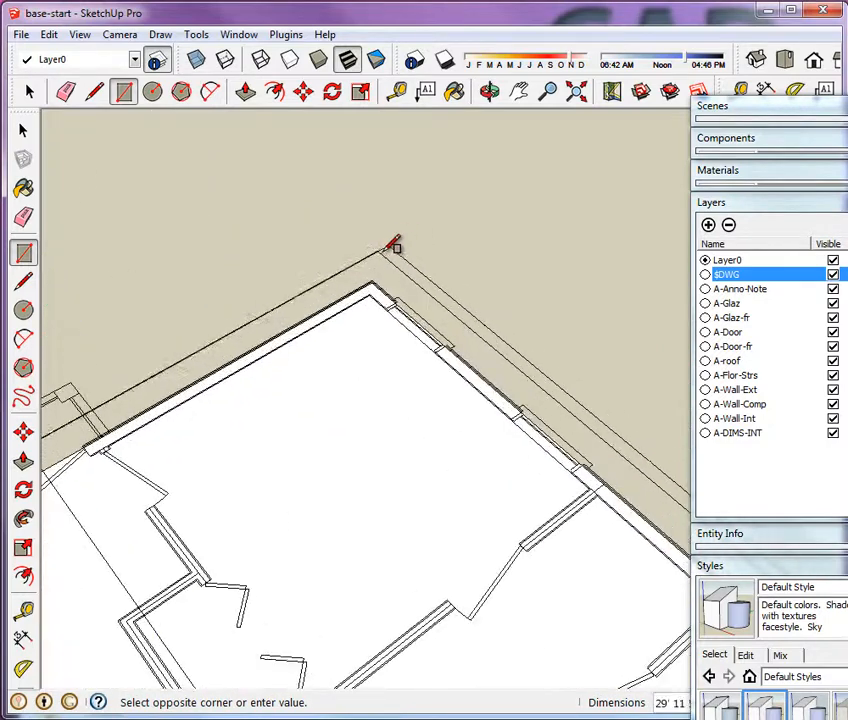
{"action": "scroll", "coordinate": [382, 290], "scroll_direction": "down", "scroll_amount": 1}
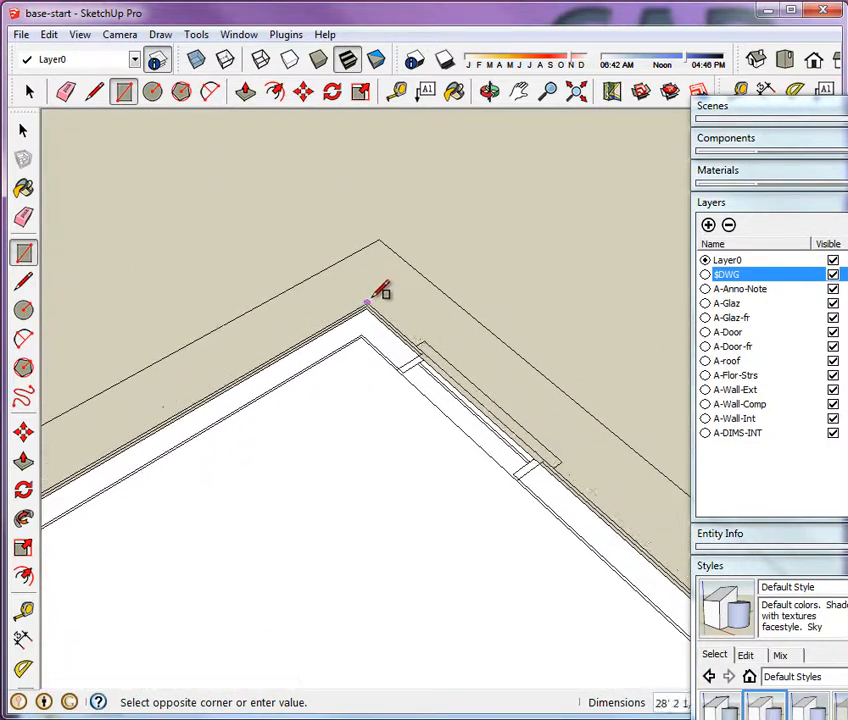
{"action": "scroll", "coordinate": [386, 266], "scroll_direction": "up", "scroll_amount": 1}
{"action": "scroll", "coordinate": [388, 290], "scroll_direction": "down", "scroll_amount": 1}
{"action": "scroll", "coordinate": [381, 293], "scroll_direction": "up", "scroll_amount": 2}
{"action": "left_click", "coordinate": [368, 300]}
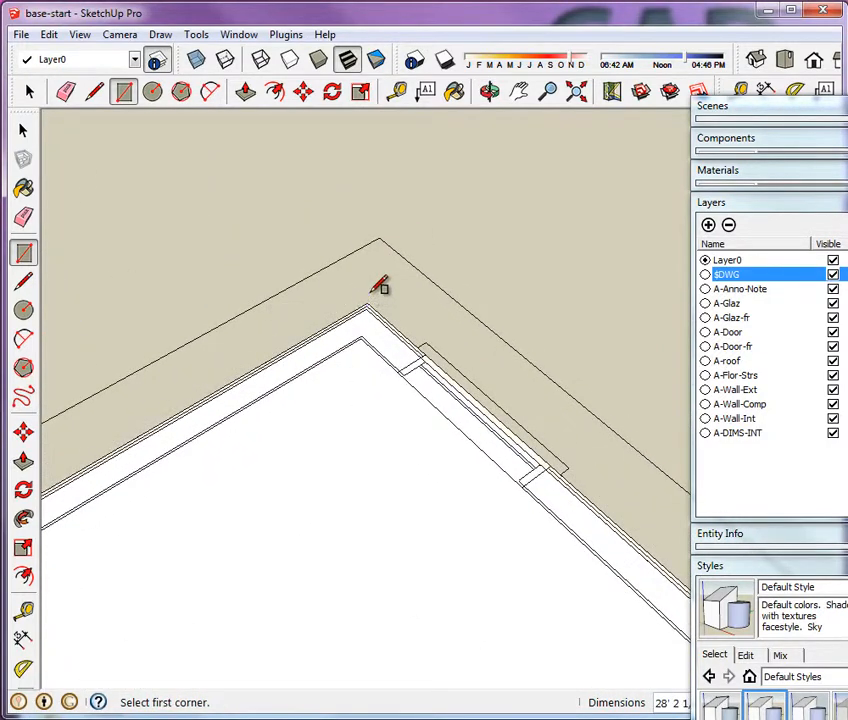
Push/Pull the exterior wall rectangle on top of the floor upward 9' to form the wall volume.
{"action": "scroll", "coordinate": [371, 360], "scroll_direction": "down", "scroll_amount": 3}
{"action": "scroll", "coordinate": [303, 274], "scroll_direction": "down", "scroll_amount": 5}
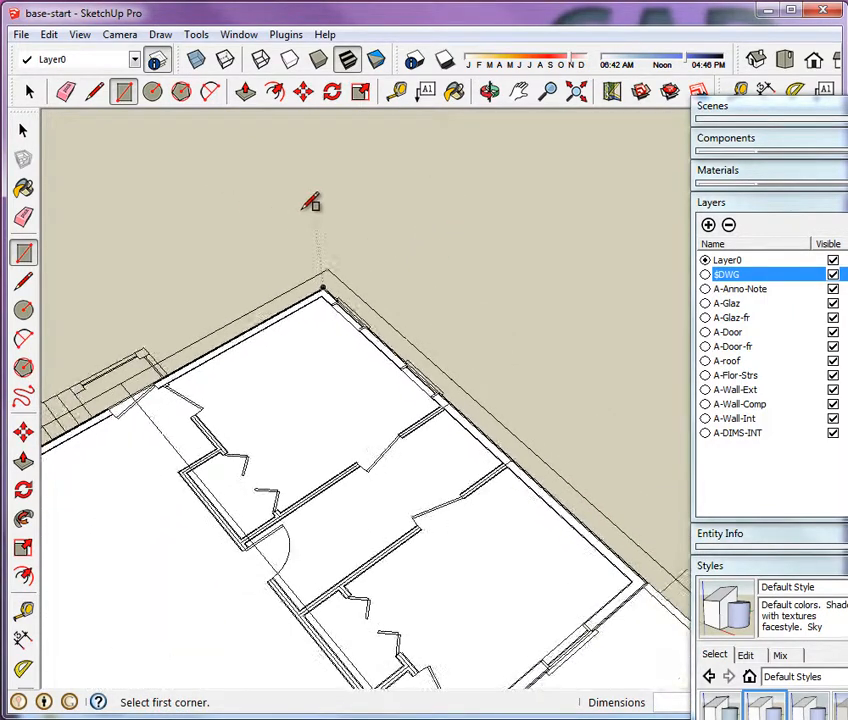
{"action": "scroll", "coordinate": [250, 450], "scroll_direction": "up", "scroll_amount": 4}
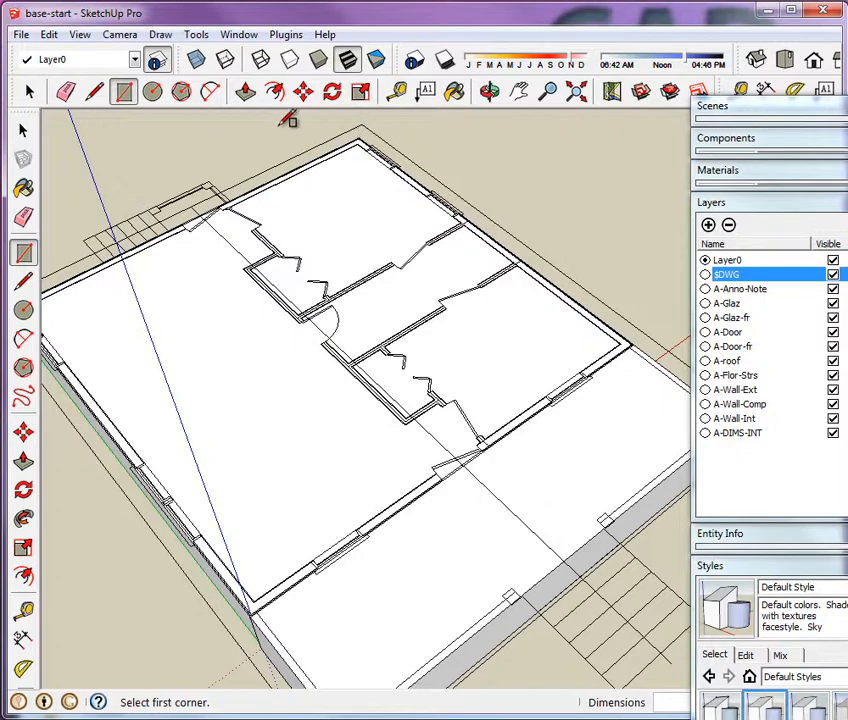
{"action": "left_click", "coordinate": [245, 92]}
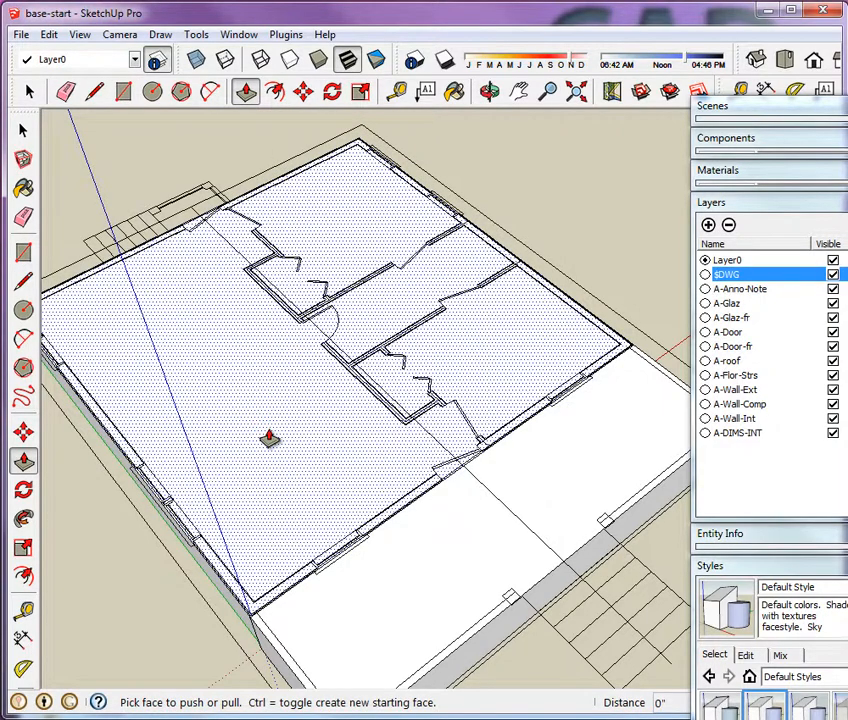
{"action": "scroll", "coordinate": [269, 438], "scroll_direction": "down", "scroll_amount": 3}
{"action": "middle_click_drag", "start_coordinate": [265, 460], "coordinate": [259, 280]}
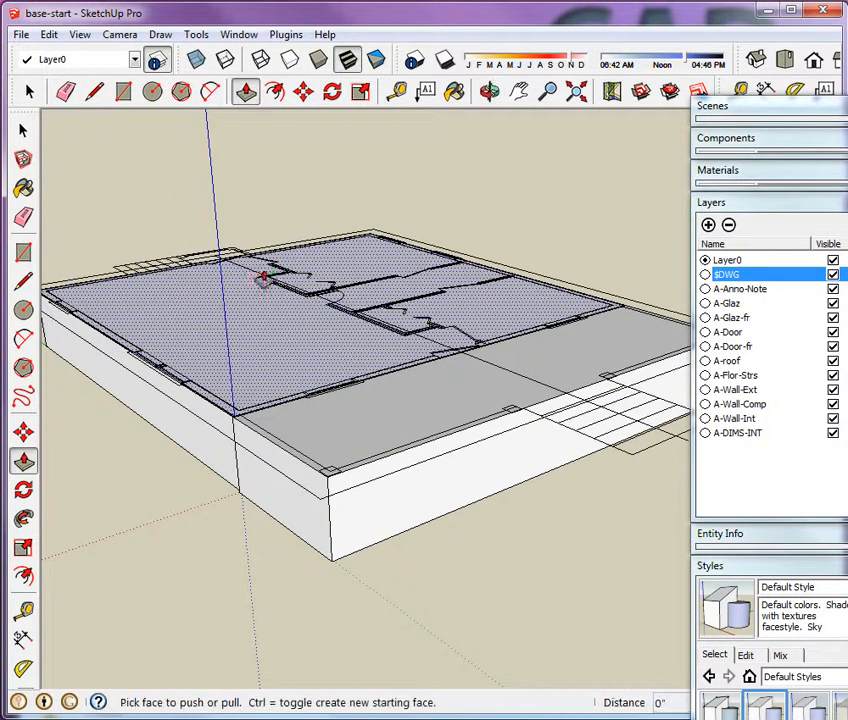
{"action": "scroll", "coordinate": [412, 457], "scroll_direction": "down", "scroll_amount": 3}
{"action": "middle_click_drag", "start_coordinate": [412, 457], "coordinate": [350, 318]}
{"action": "scroll", "coordinate": [345, 300], "scroll_direction": "up", "scroll_amount": 5}
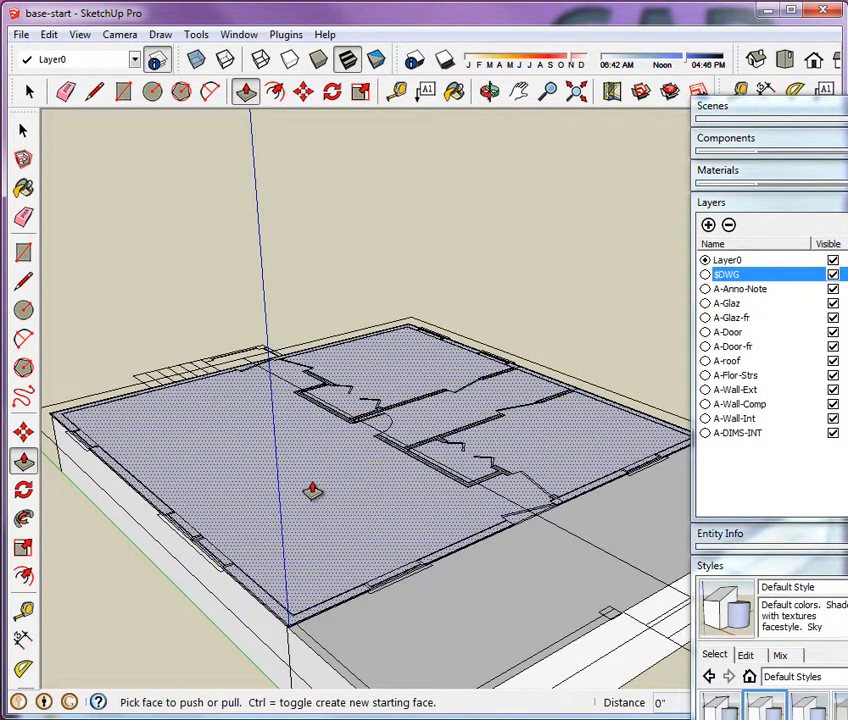
{"action": "left_click_drag", "start_coordinate": [312, 490], "coordinate": [310, 320]}
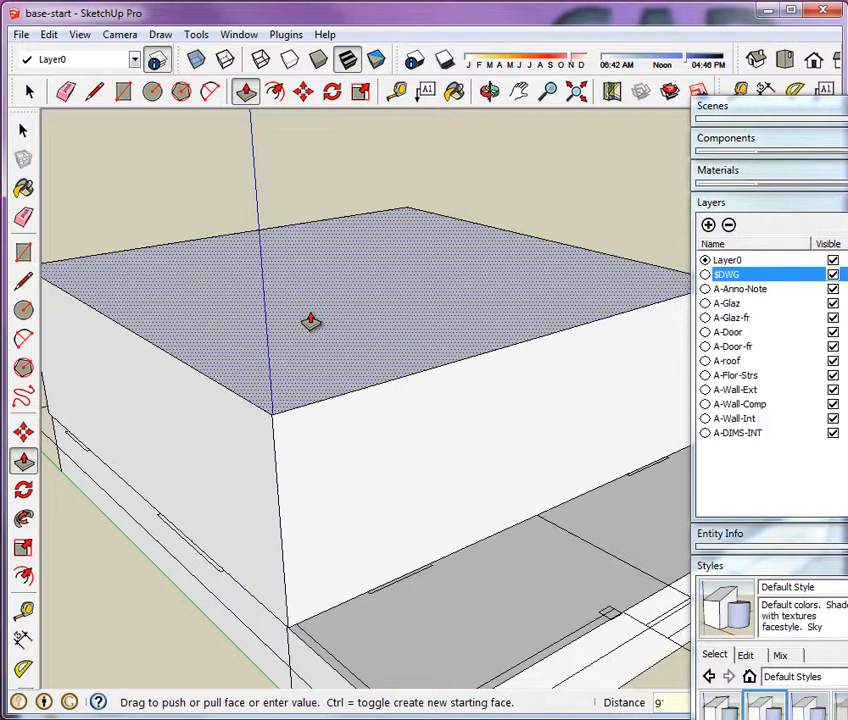
{"action": "key", "text": "Return"}
Select all connected geometry of the wall volume and make it a component named "walls".
{"action": "scroll", "coordinate": [303, 373], "scroll_direction": "down", "scroll_amount": 4}
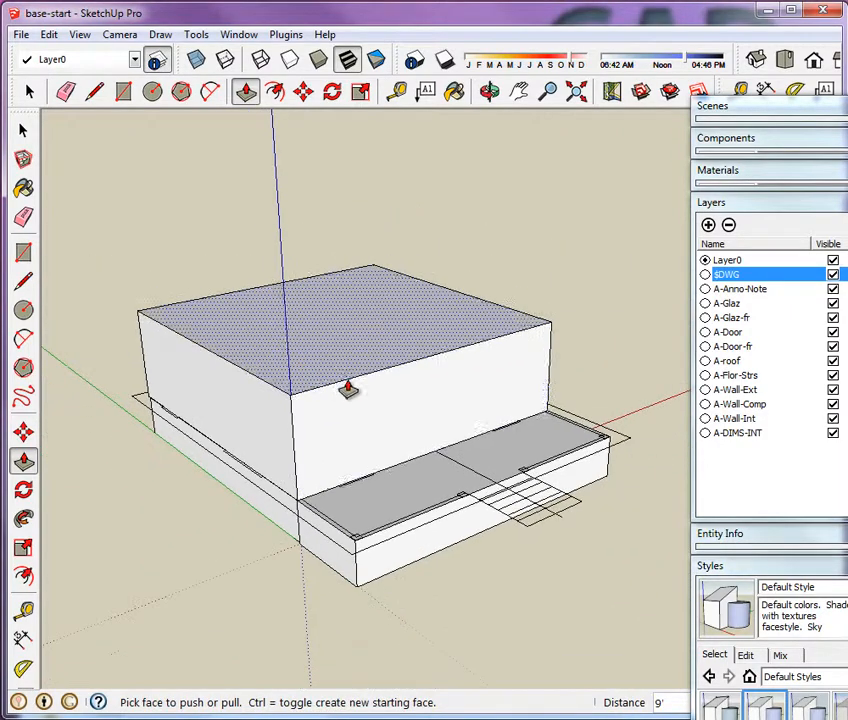
{"action": "middle_click_drag", "start_coordinate": [350, 392], "coordinate": [439, 157]}
{"action": "scroll", "coordinate": [403, 430], "scroll_direction": "up", "scroll_amount": 3}
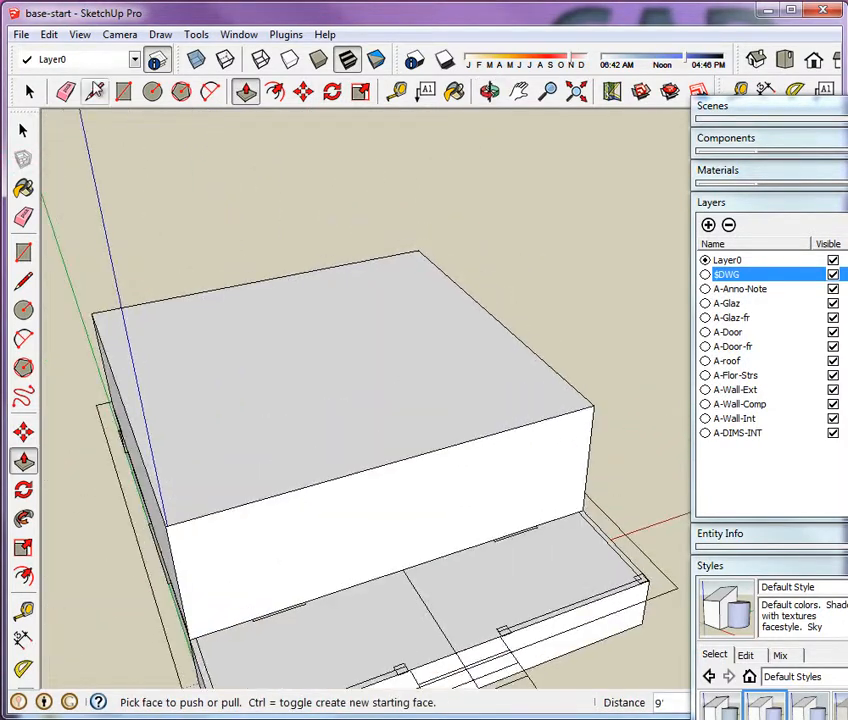
{"action": "key", "text": "space"}
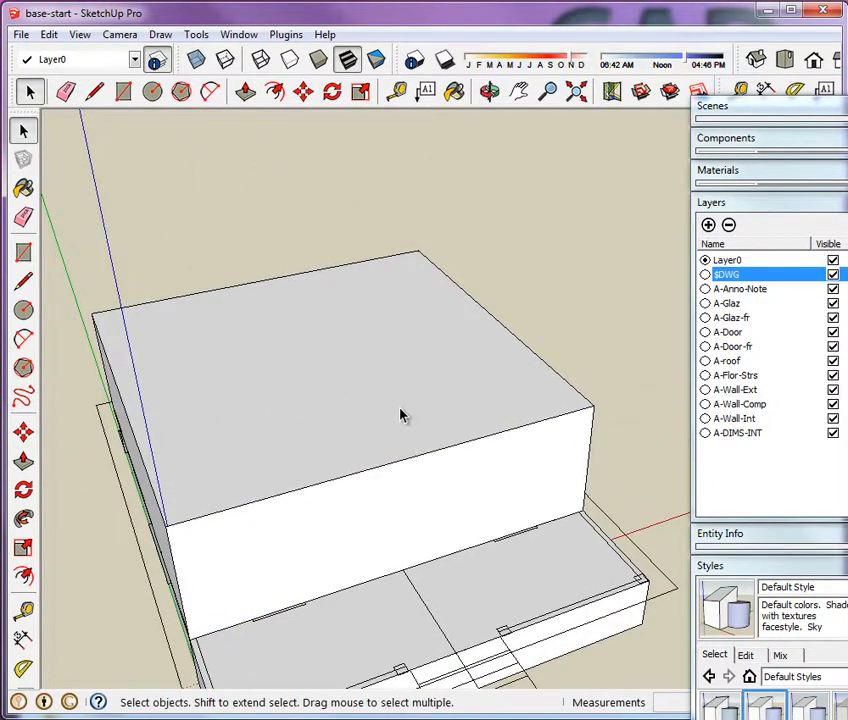
{"action": "left_click", "coordinate": [401, 416]}
{"action": "triple_click", "coordinate": [401, 416]}
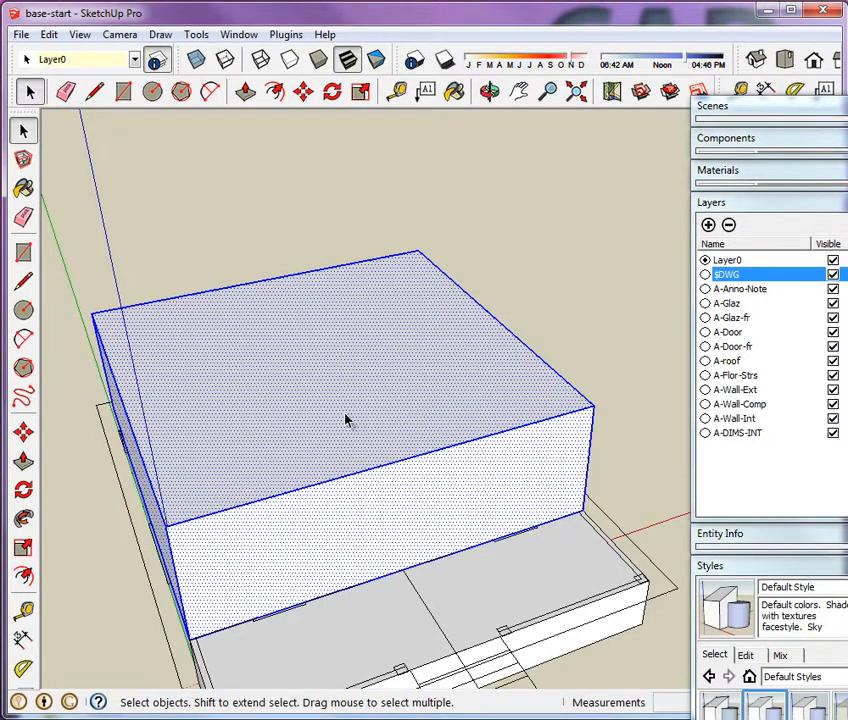
{"action": "middle_click_drag", "start_coordinate": [345, 420], "coordinate": [401, 436]}
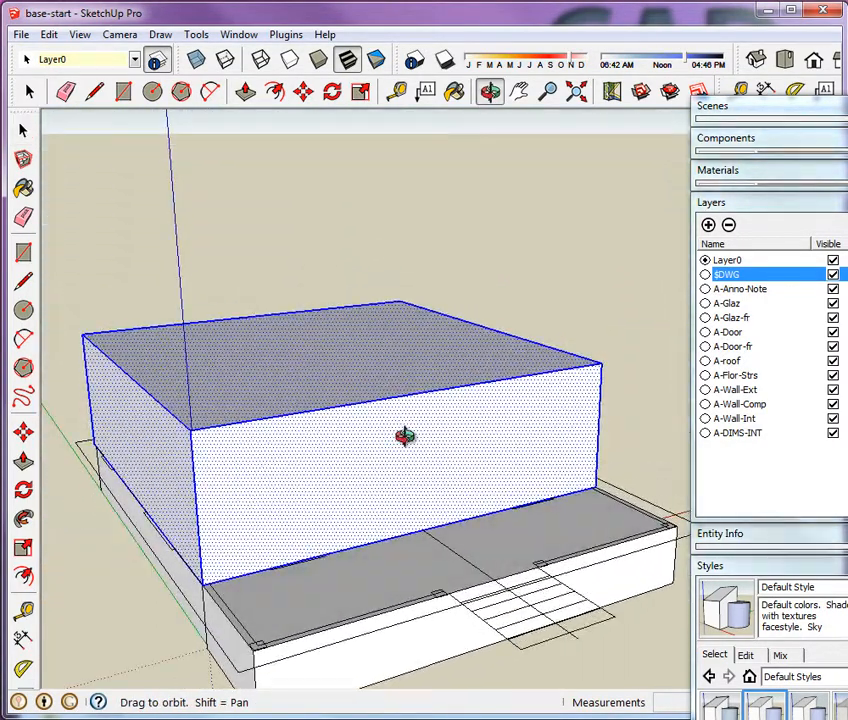
{"action": "right_click", "coordinate": [396, 438]}
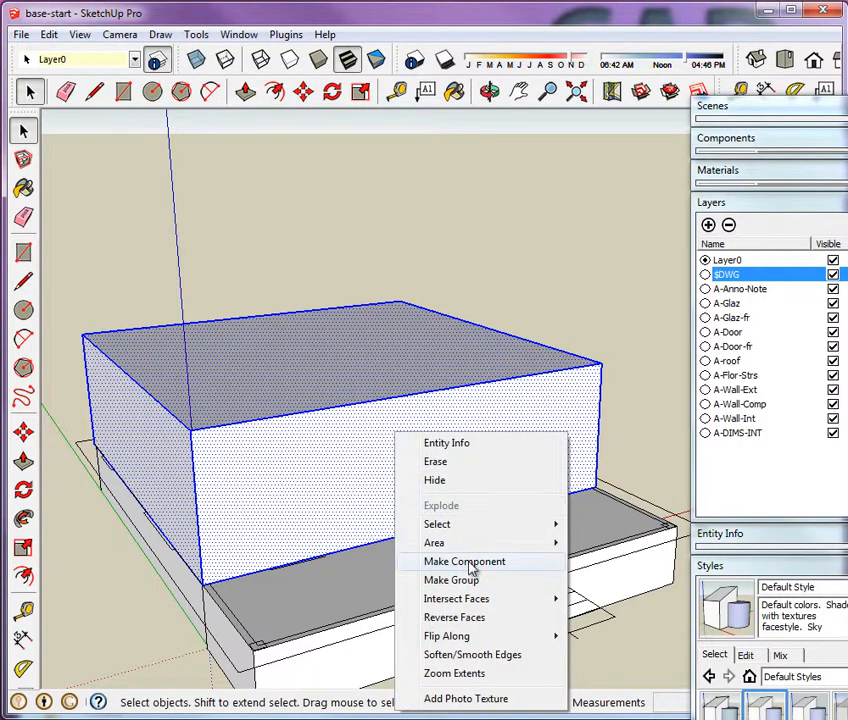
{"action": "left_click", "coordinate": [470, 563]}
{"action": "type", "text": "walls"}
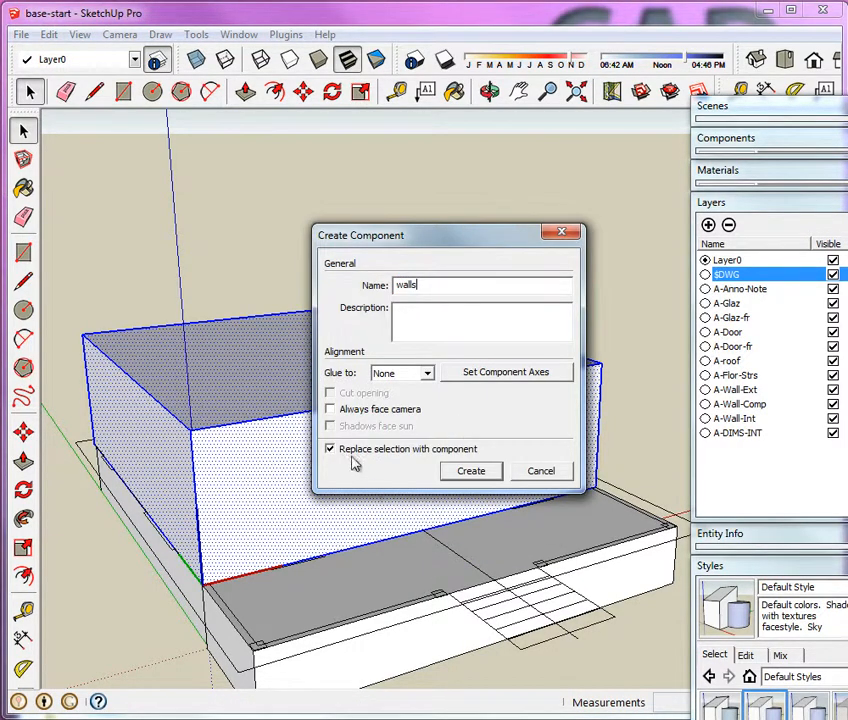
{"action": "left_click", "coordinate": [474, 480]}
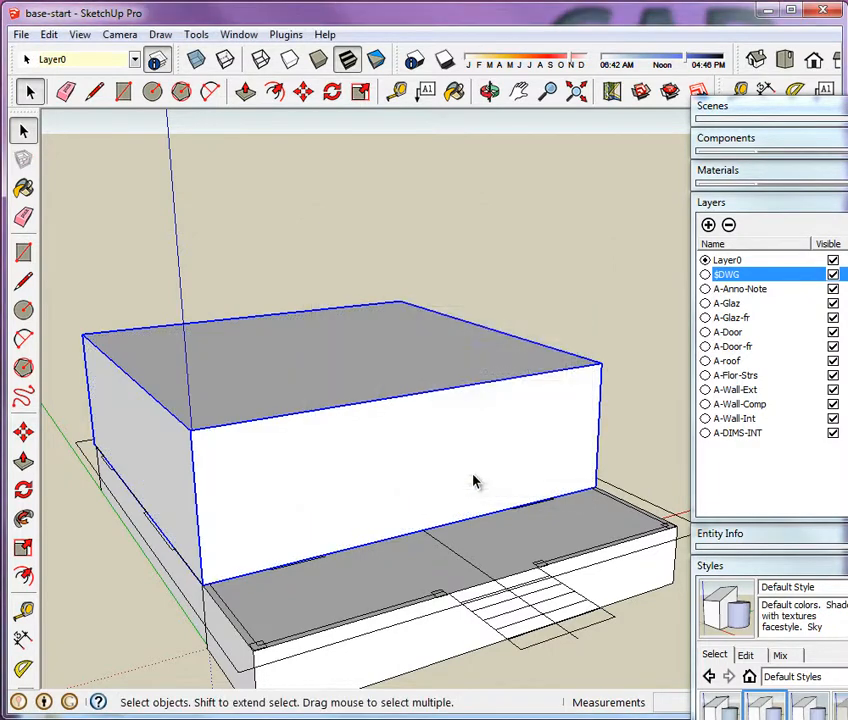
Examine the plan's roof outline around the porch and the sides of the house from several directions.
{"action": "middle_click_drag", "start_coordinate": [630, 335], "coordinate": [614, 345]}
{"action": "scroll", "coordinate": [577, 394], "scroll_direction": "down", "scroll_amount": 3}
{"action": "middle_click_drag", "start_coordinate": [577, 394], "coordinate": [418, 440]}
{"action": "scroll", "coordinate": [433, 640], "scroll_direction": "up", "scroll_amount": 5}
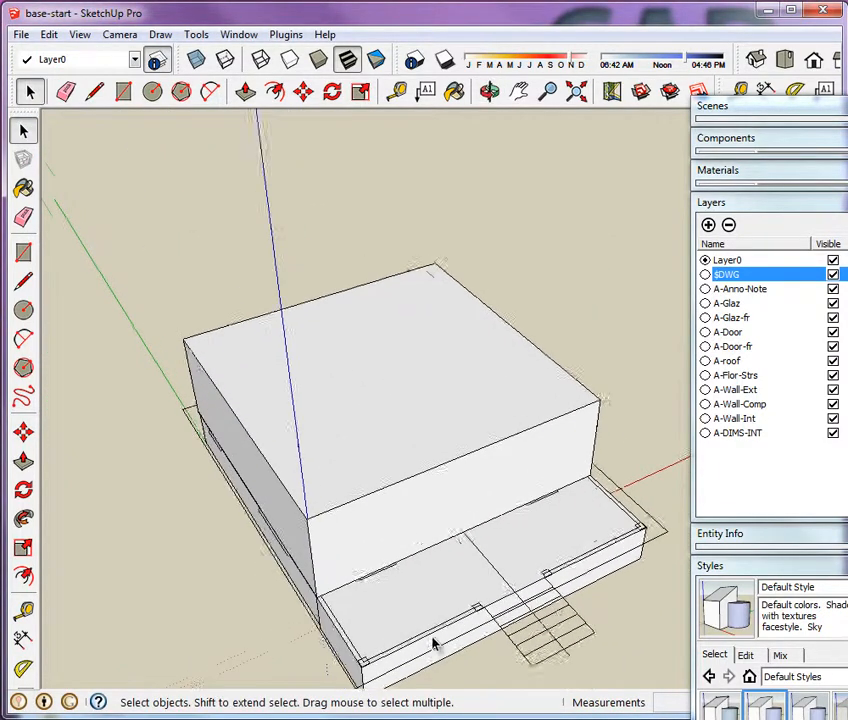
{"action": "scroll", "coordinate": [369, 280], "scroll_direction": "down", "scroll_amount": 4}
{"action": "middle_click_drag", "start_coordinate": [369, 280], "coordinate": [398, 505]}
{"action": "scroll", "coordinate": [395, 590], "scroll_direction": "up", "scroll_amount": 4}
{"action": "middle_click_drag", "start_coordinate": [395, 590], "coordinate": [282, 415]}
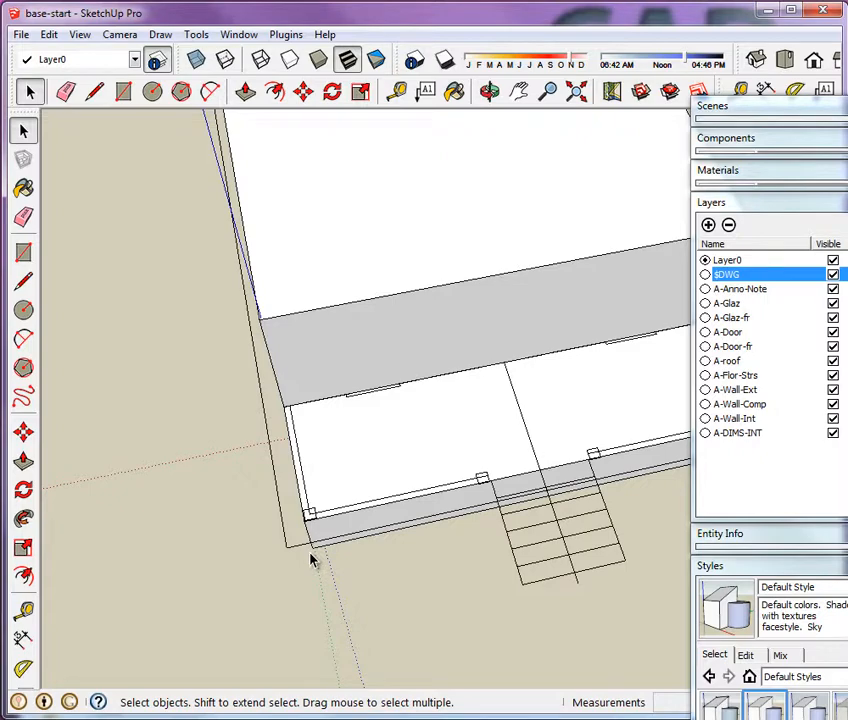
{"action": "scroll", "coordinate": [310, 560], "scroll_direction": "down", "scroll_amount": 2}
{"action": "middle_click_drag", "start_coordinate": [653, 551], "coordinate": [345, 519]}
{"action": "scroll", "coordinate": [204, 394], "scroll_direction": "down", "scroll_amount": 3}
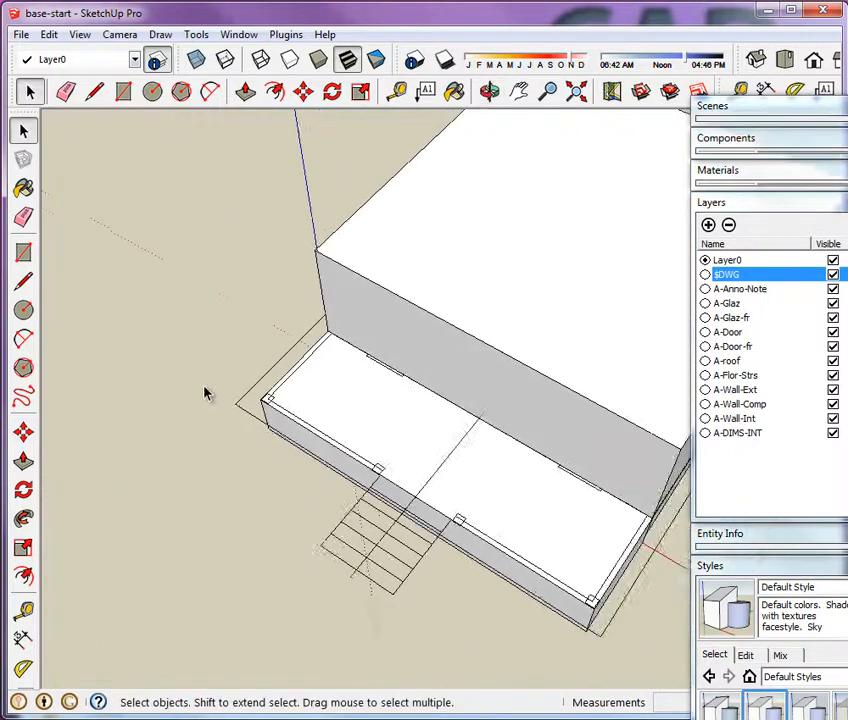
{"action": "scroll", "coordinate": [558, 354], "scroll_direction": "up", "scroll_amount": 1}
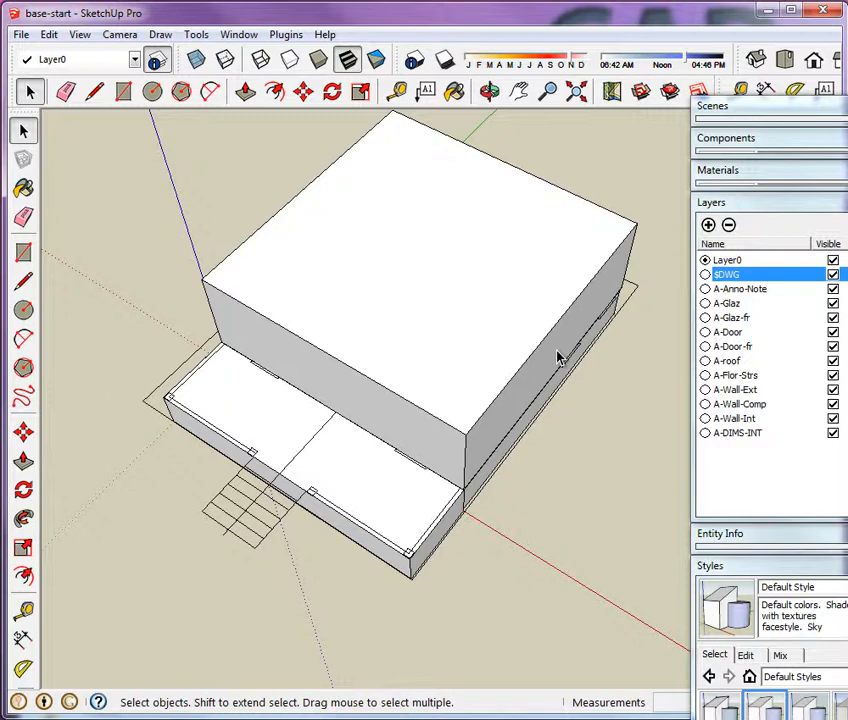
Draw a rectangle between the diagonally opposite corners of the plan's roof outline, covering house and porch.
{"action": "left_click", "coordinate": [123, 91]}
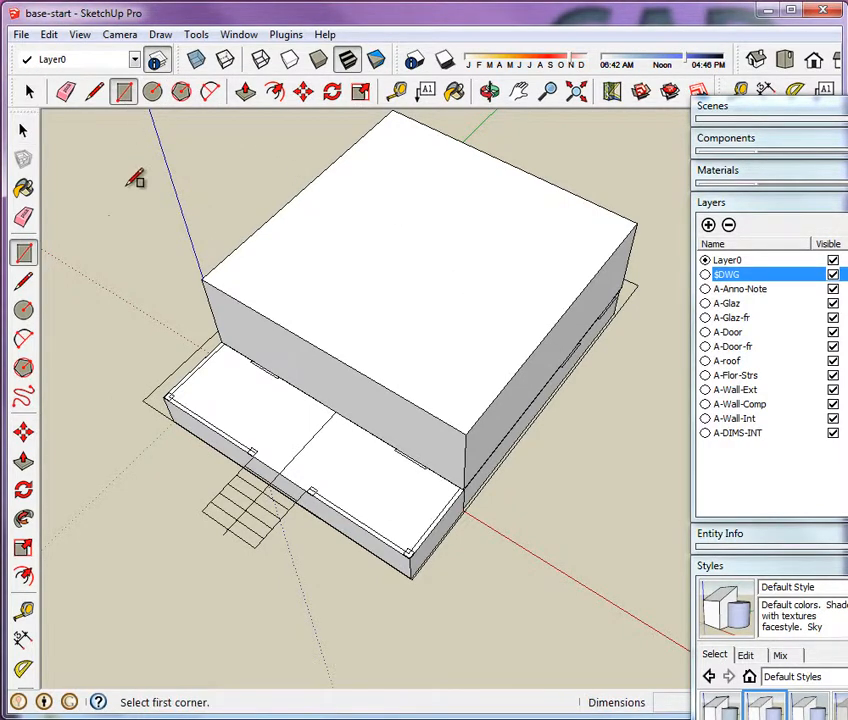
{"action": "left_click", "coordinate": [145, 398]}
{"action": "scroll", "coordinate": [322, 379], "scroll_direction": "down", "scroll_amount": 3}
{"action": "scroll", "coordinate": [342, 352], "scroll_direction": "up", "scroll_amount": 5}
{"action": "scroll", "coordinate": [370, 350], "scroll_direction": "up", "scroll_amount": 4}
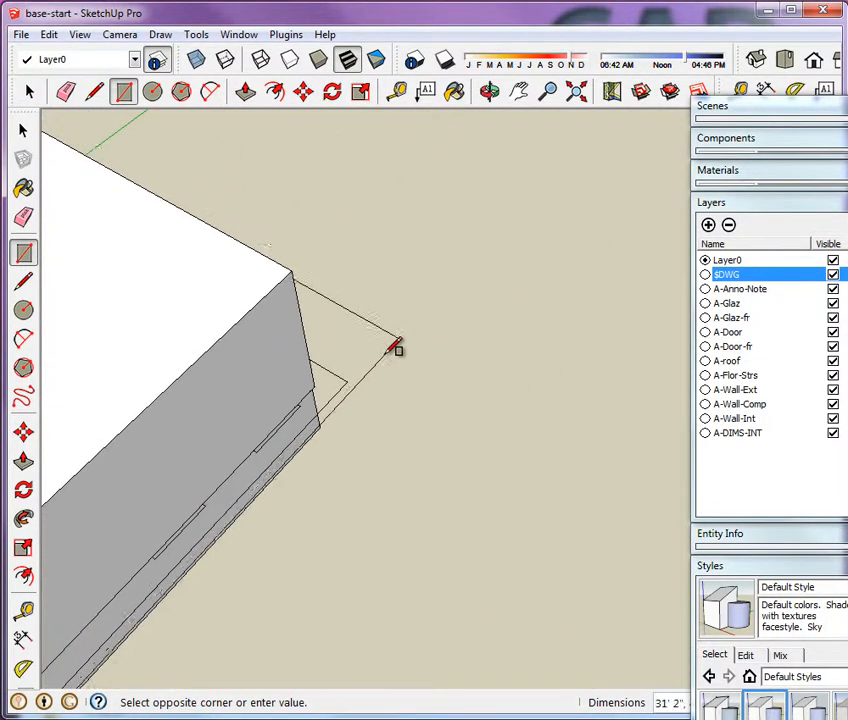
{"action": "left_click", "coordinate": [340, 387]}
{"action": "scroll", "coordinate": [476, 334], "scroll_direction": "down", "scroll_amount": 5}
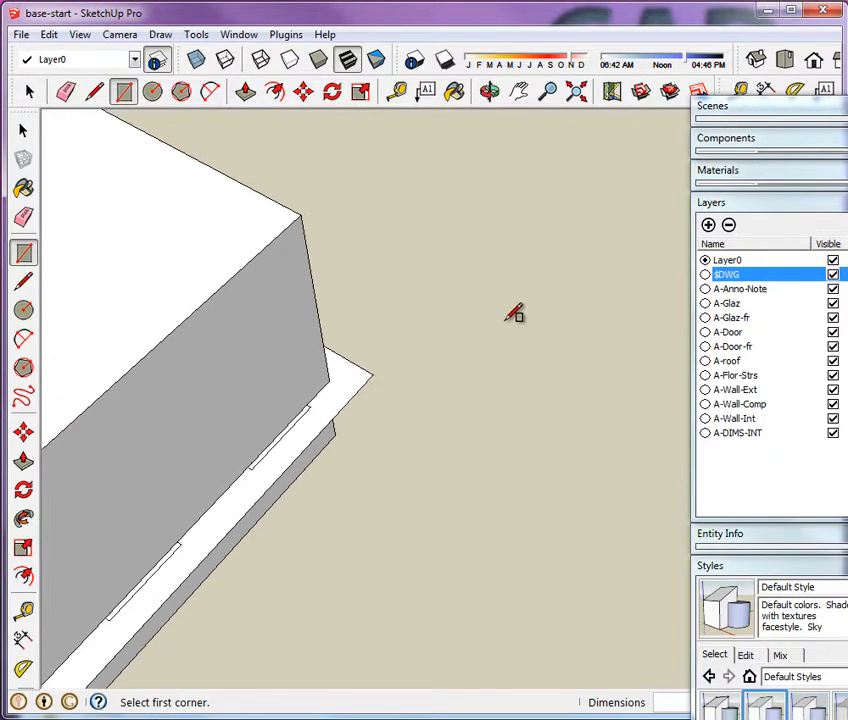
{"action": "scroll", "coordinate": [397, 318], "scroll_direction": "up", "scroll_amount": 4}
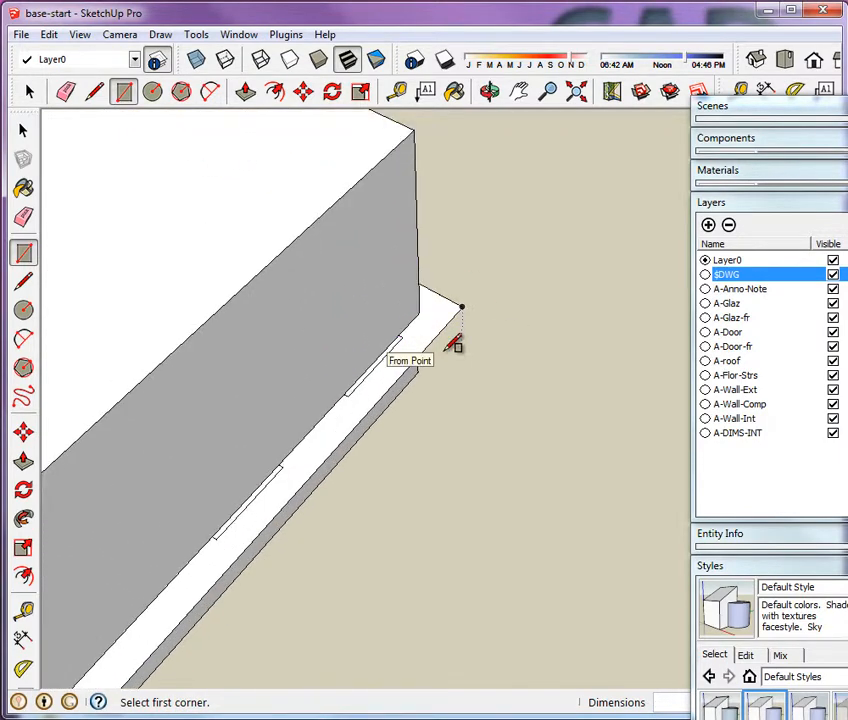
Select the roof outline face with its edges and make it a component named "roof plate".
{"action": "key", "text": "space"}
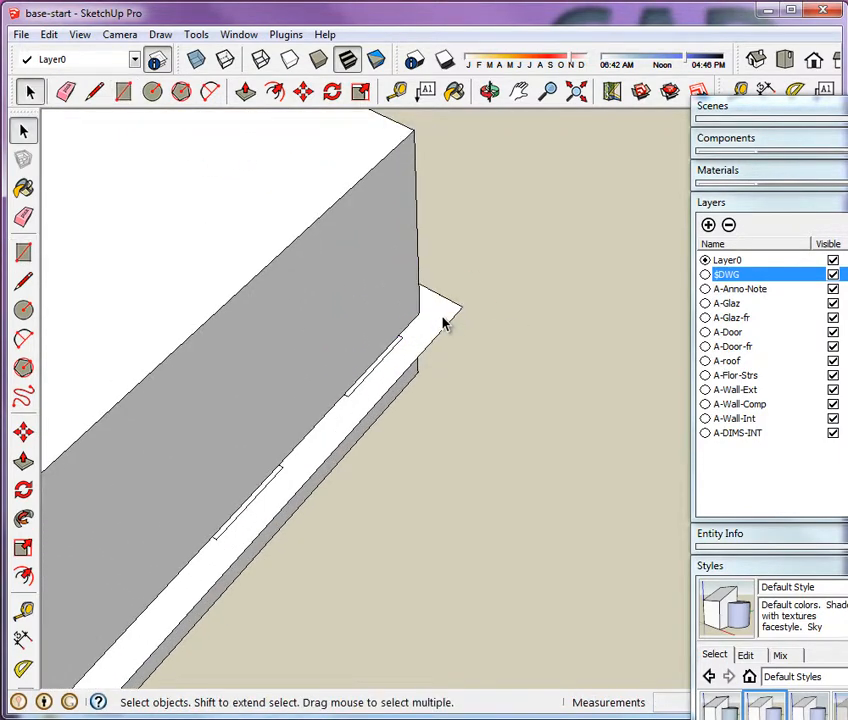
{"action": "left_click", "coordinate": [446, 323]}
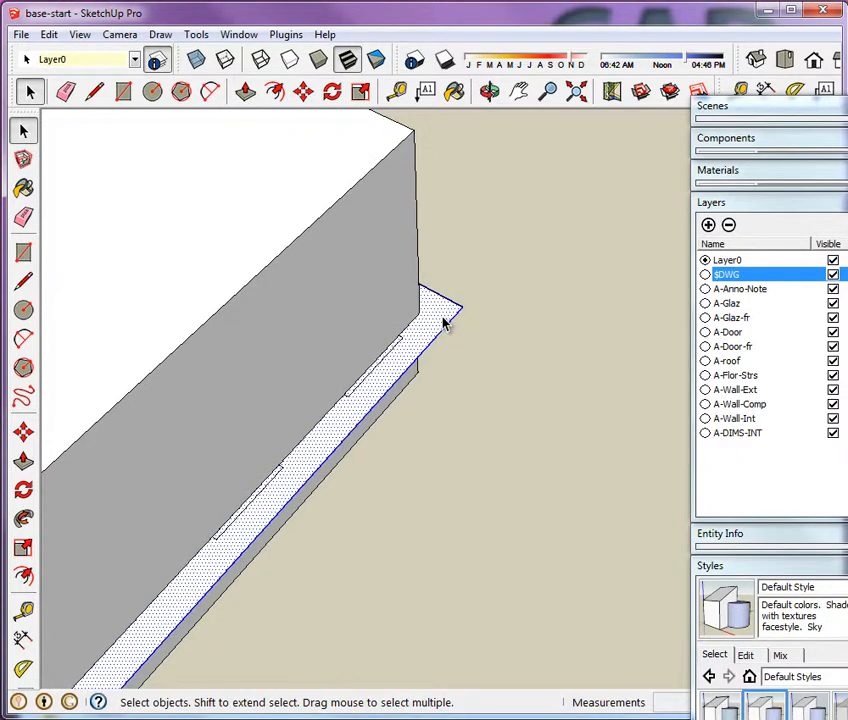
{"action": "right_click", "coordinate": [446, 323]}
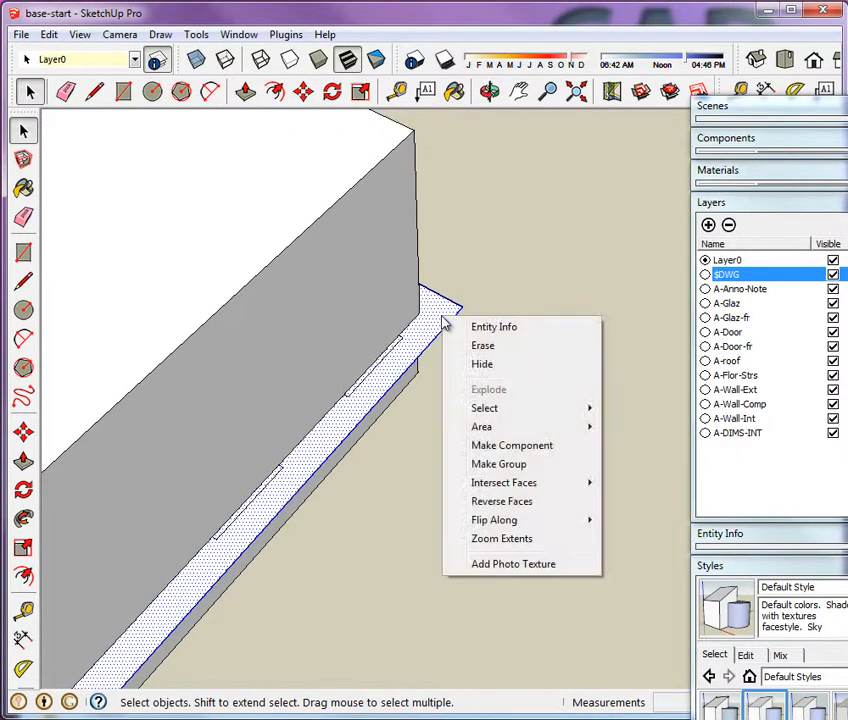
{"action": "left_click", "coordinate": [507, 450]}
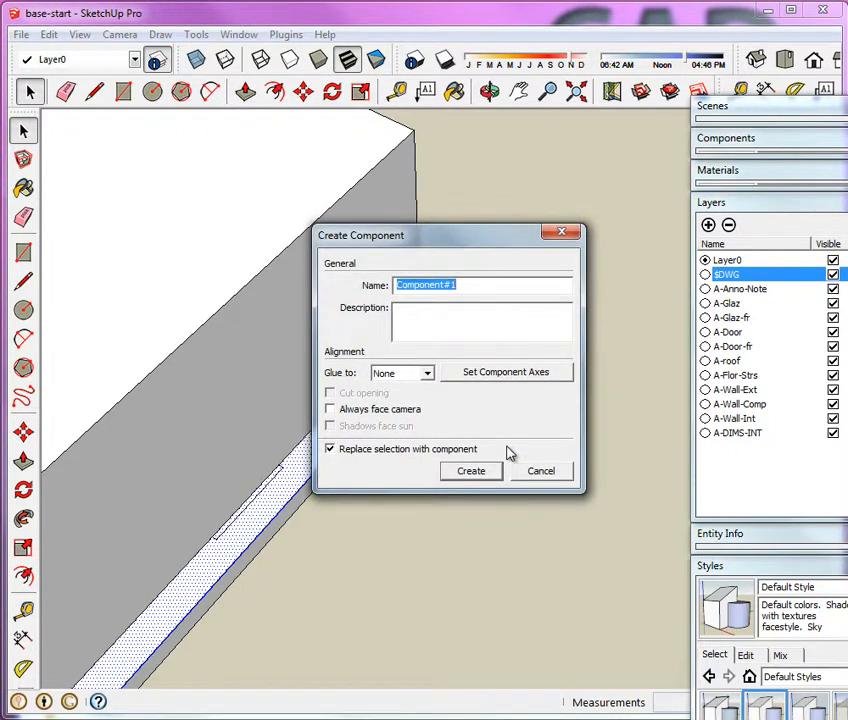
{"action": "type", "text": "roof plate"}
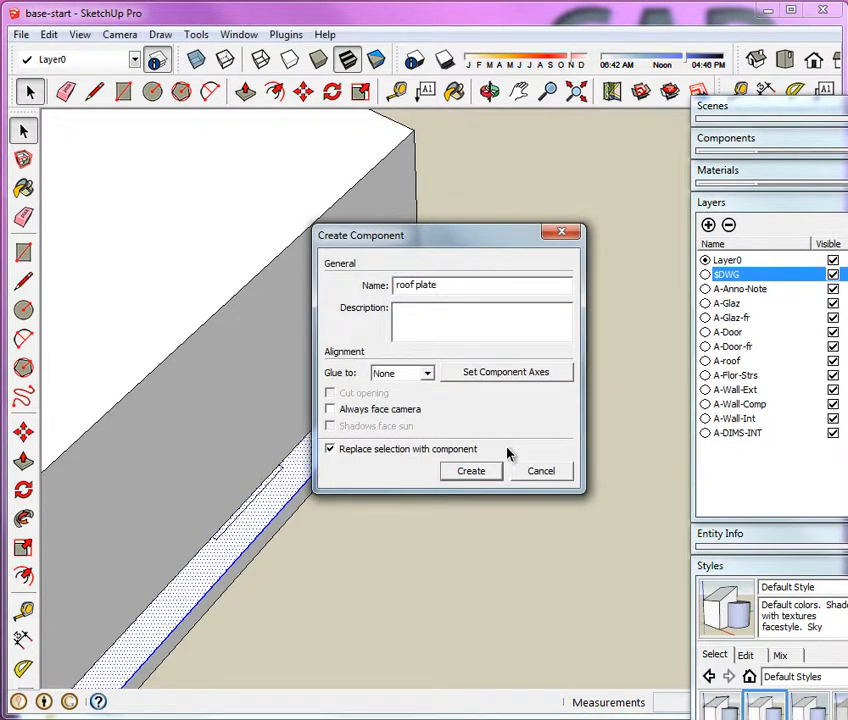
{"action": "key", "text": "Return"}
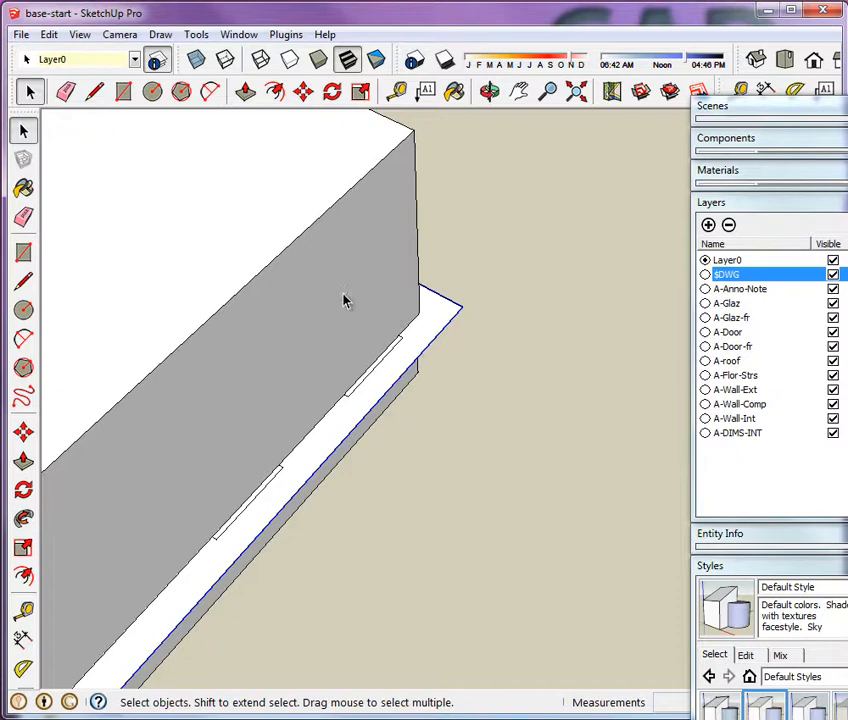
Move the roof plate straight up 9' from the base corner of the walls to their top corner.
{"action": "left_click", "coordinate": [24, 433]}
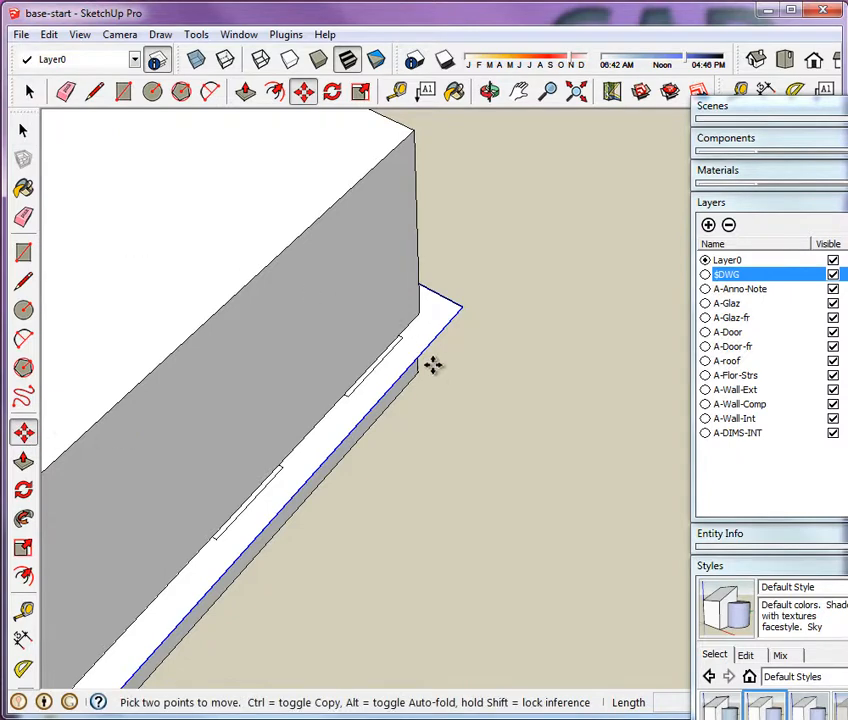
{"action": "left_click", "coordinate": [421, 314]}
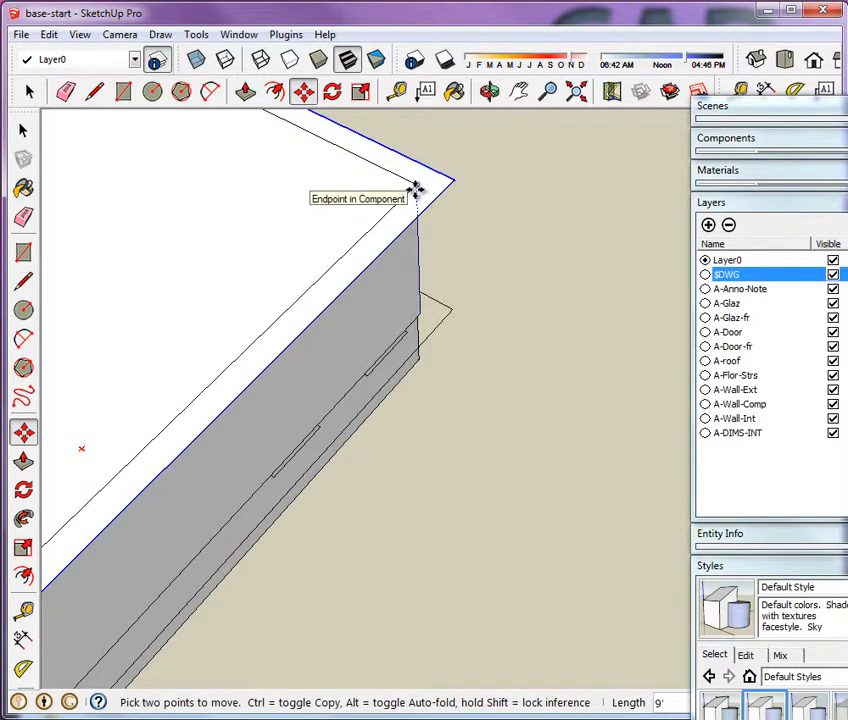
{"action": "left_click", "coordinate": [415, 190]}
{"action": "scroll", "coordinate": [660, 280], "scroll_direction": "down", "scroll_amount": 5}
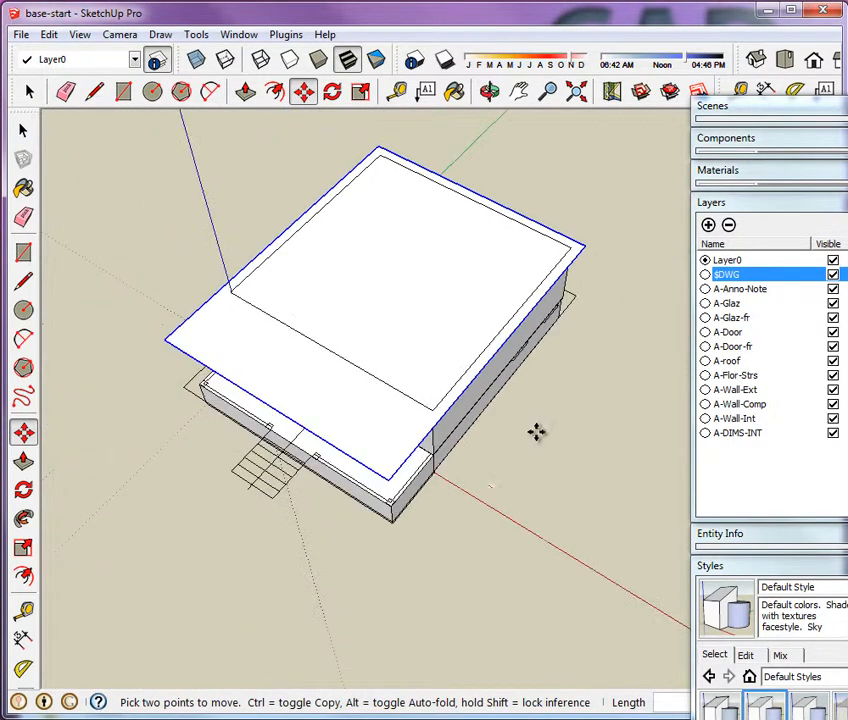
{"action": "middle_click_drag", "start_coordinate": [536, 432], "coordinate": [661, 164]}
{"action": "scroll", "coordinate": [615, 235], "scroll_direction": "down", "scroll_amount": 2}
{"action": "middle_click_drag", "start_coordinate": [615, 235], "coordinate": [433, 517]}
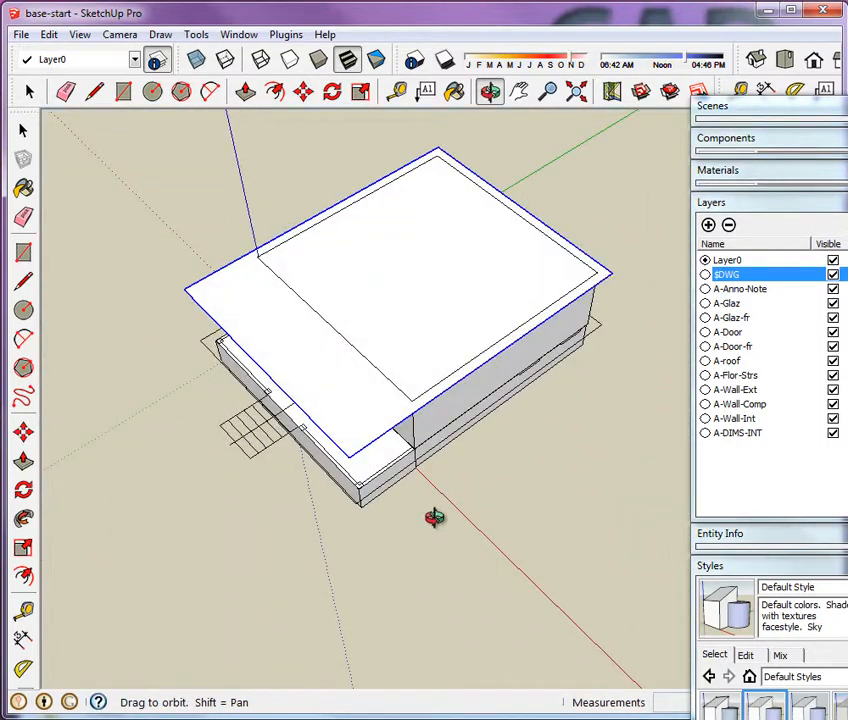
{"action": "scroll", "coordinate": [485, 474], "scroll_direction": "down", "scroll_amount": 2}
{"action": "scroll", "coordinate": [487, 350], "scroll_direction": "up", "scroll_amount": 4}
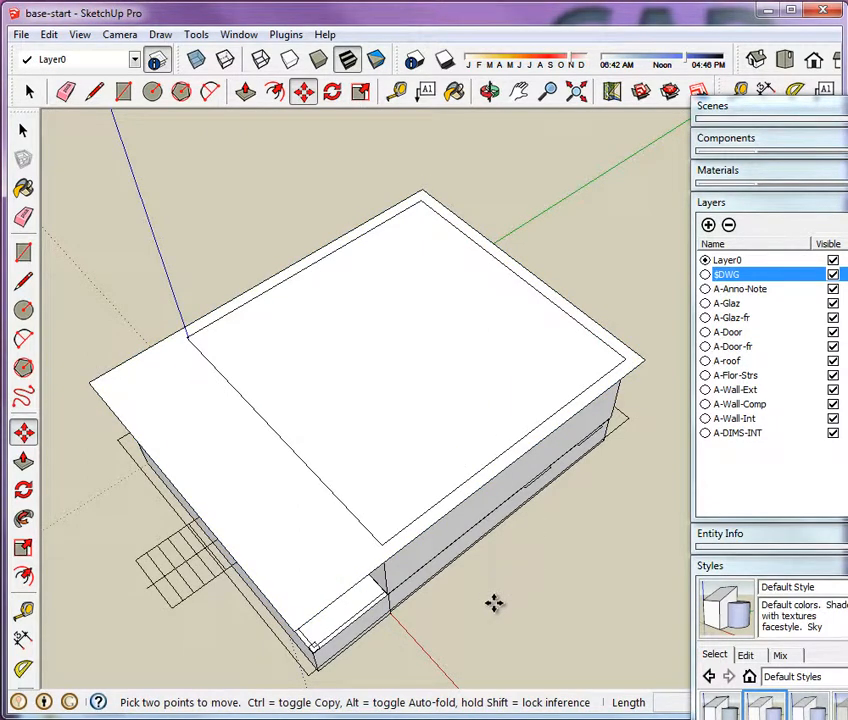
{"action": "key", "text": "space"}
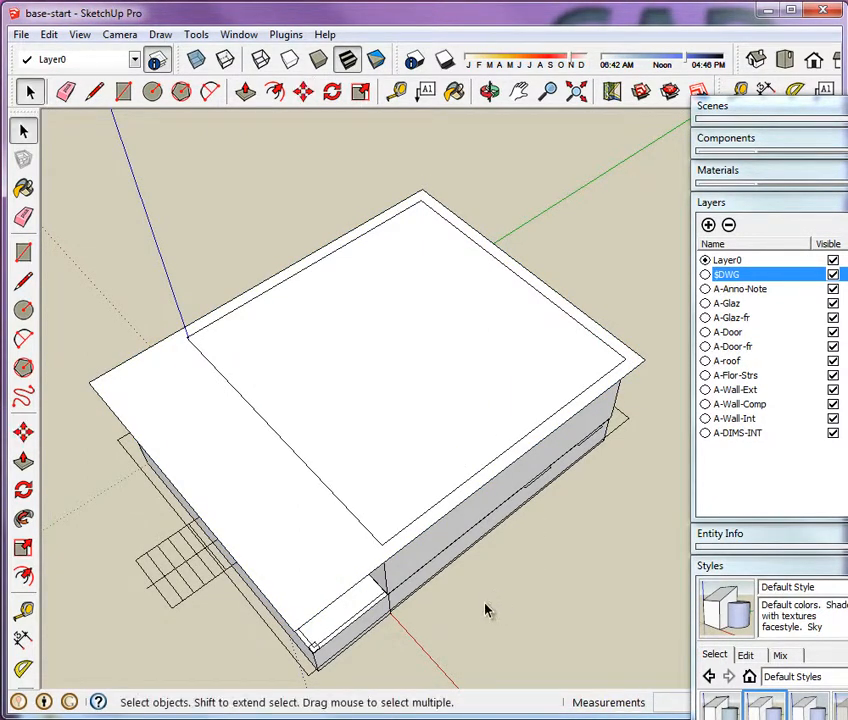
{"action": "left_click", "coordinate": [287, 35]}
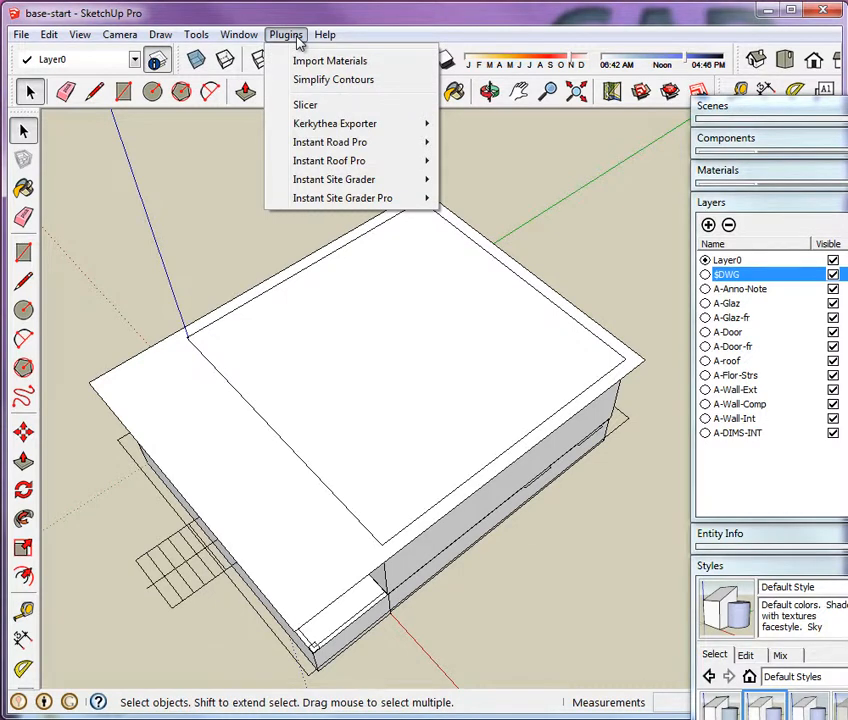
{"action": "mouse_move", "coordinate": [318, 167]}
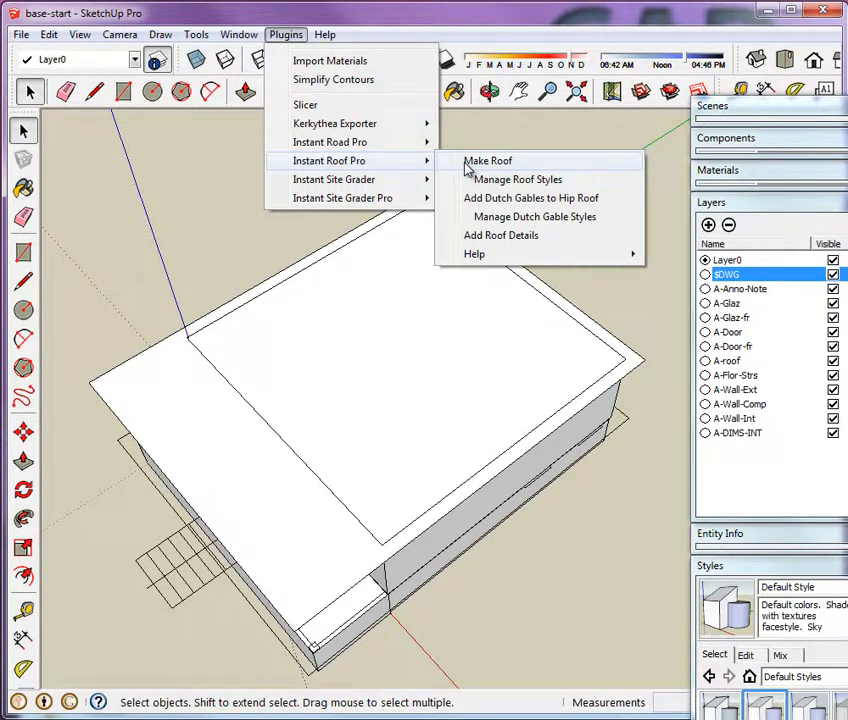
{"action": "left_click", "coordinate": [631, 303]}
{"action": "left_click", "coordinate": [450, 367]}
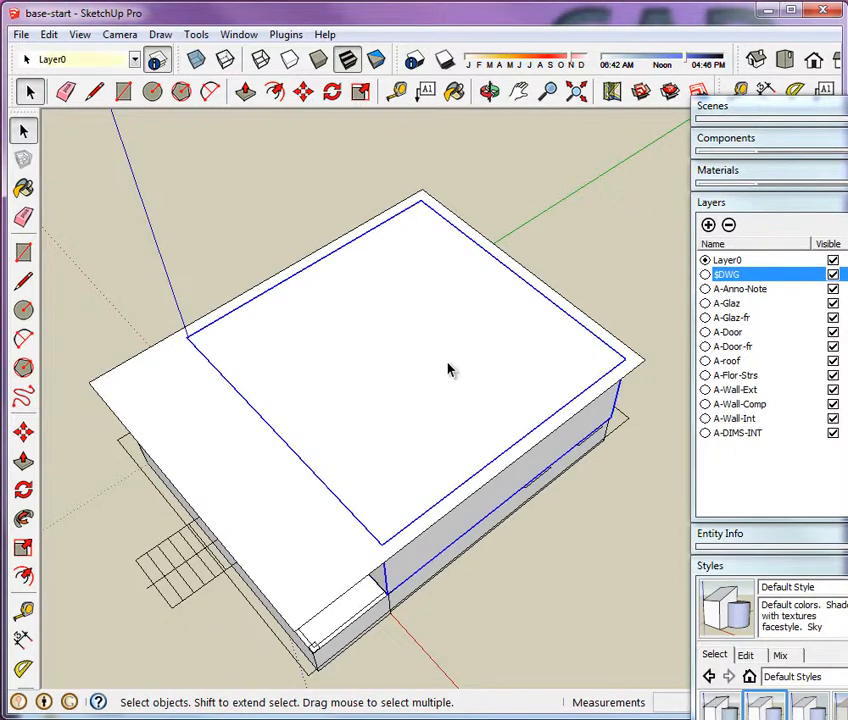
Open the roof plate component for editing and select its face together with the porch-end edge and the opposite rear edge.
{"action": "left_click", "coordinate": [204, 447]}
{"action": "middle_click_drag", "start_coordinate": [204, 447], "coordinate": [217, 427]}
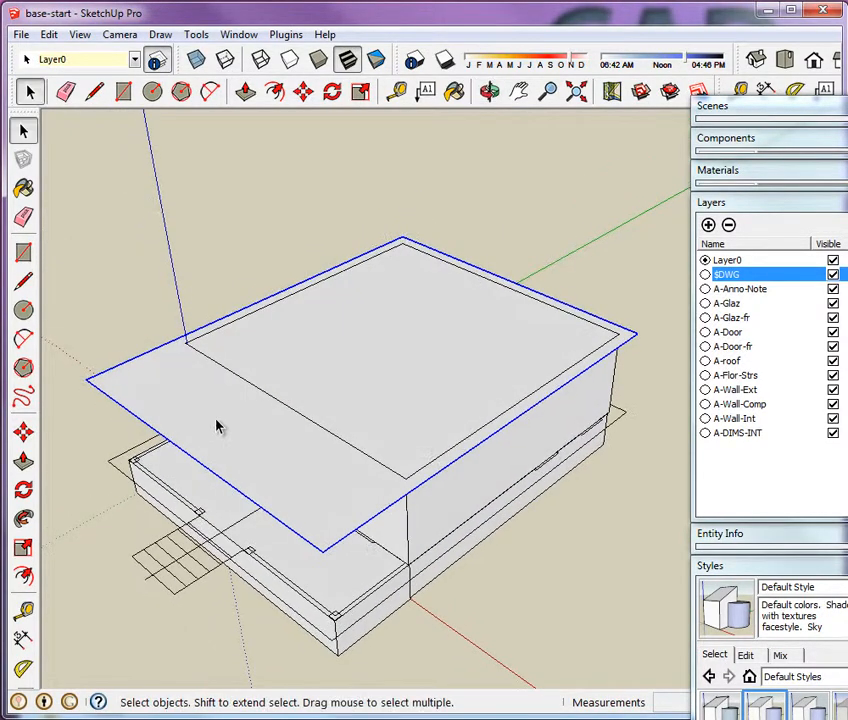
{"action": "double_click", "coordinate": [217, 427]}
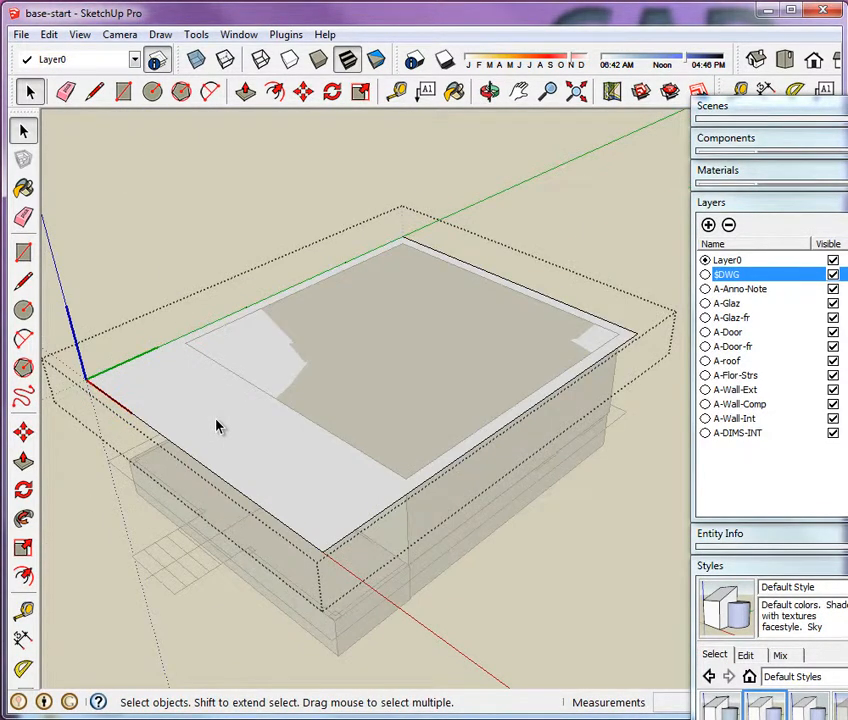
{"action": "left_click", "coordinate": [205, 425]}
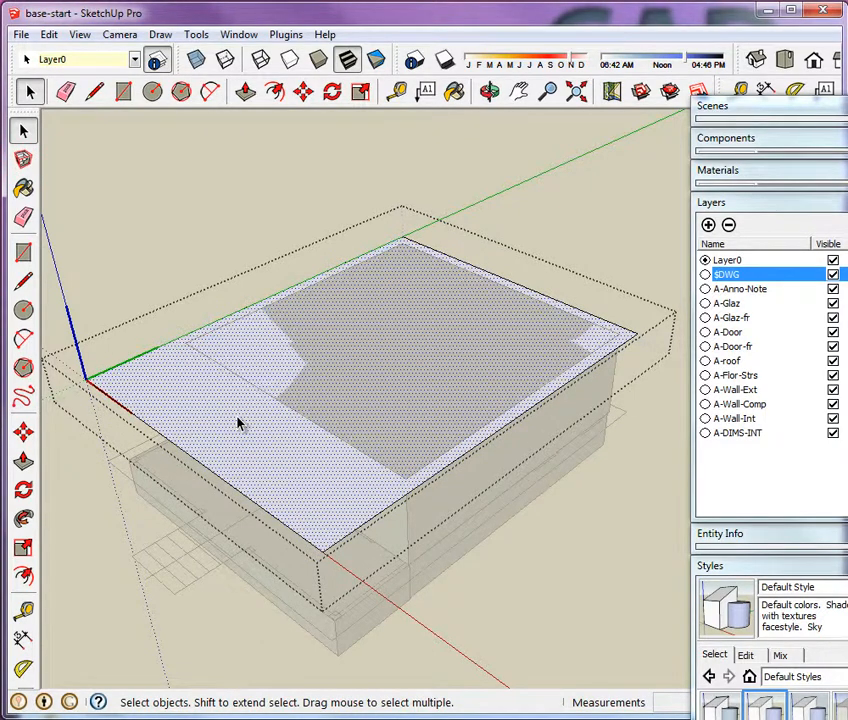
{"action": "left_click", "coordinate": [203, 469], "text": "shift"}
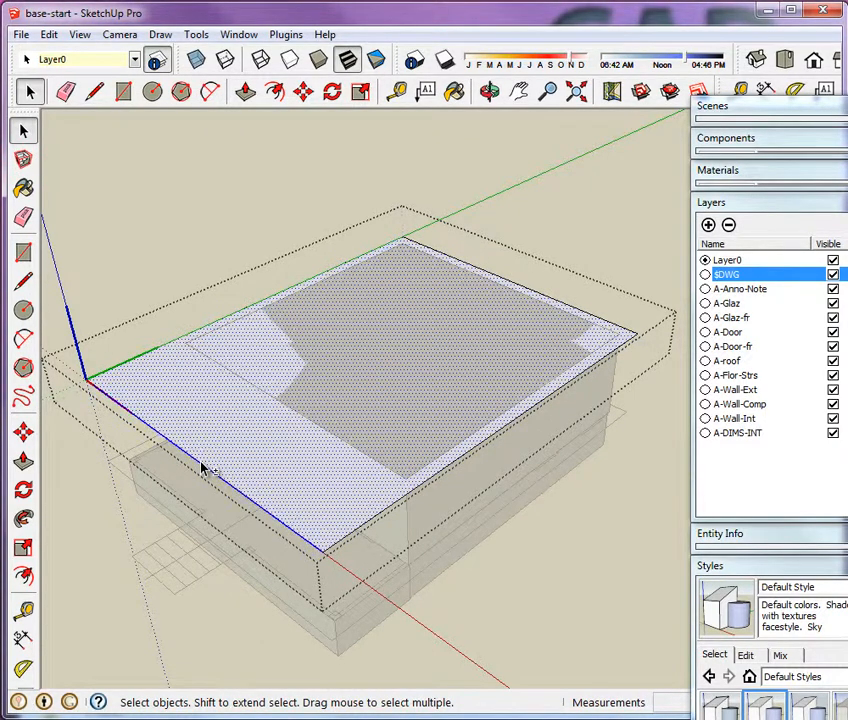
{"action": "left_click", "coordinate": [513, 287], "text": "shift"}
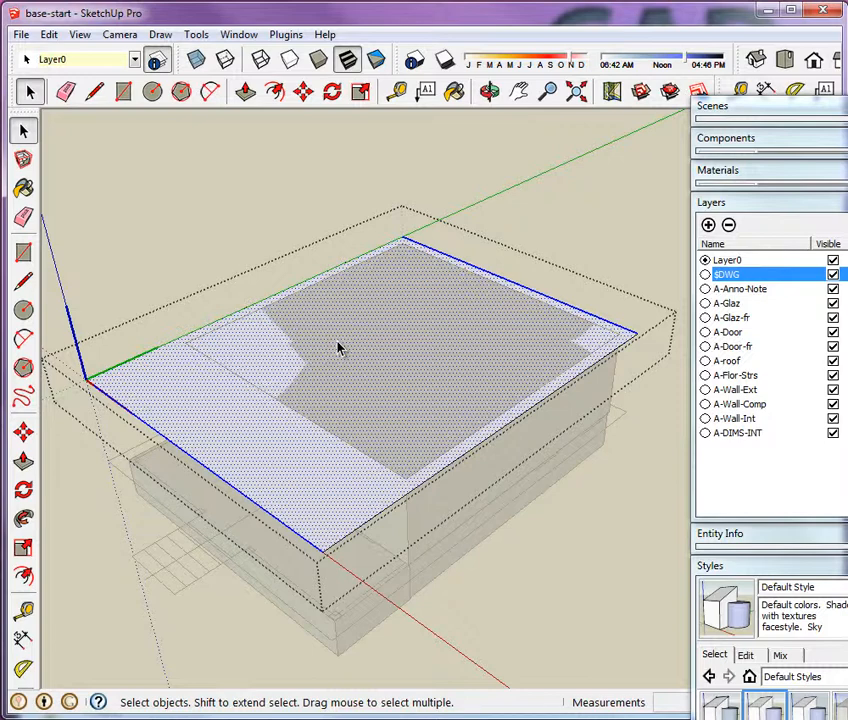
Start Instant Roof Pro's Make Roof on the selection with the Craftsman style and editing of slope, eave and fascia settings enabled.
{"action": "left_click", "coordinate": [288, 36]}
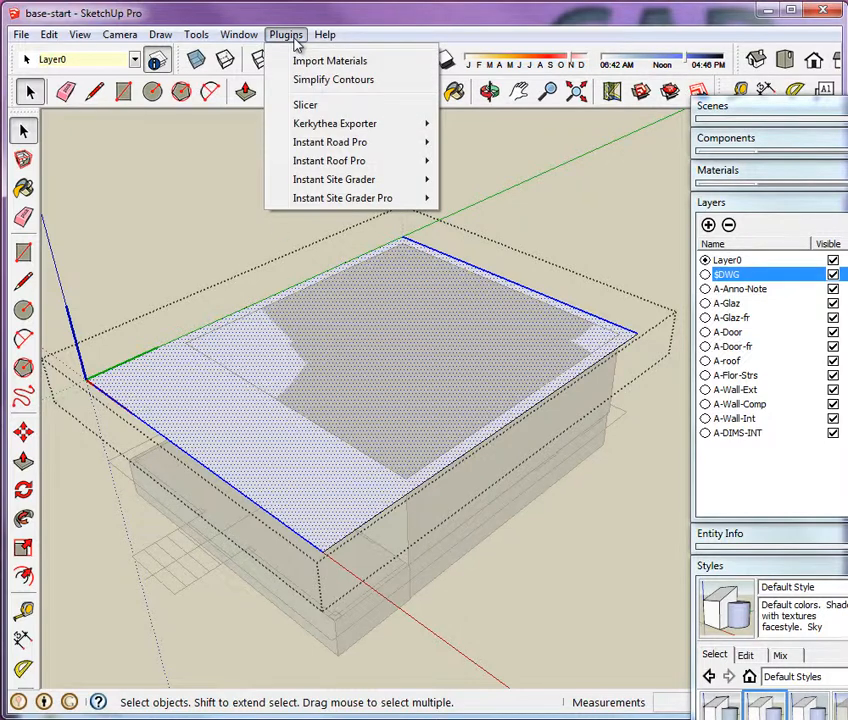
{"action": "mouse_move", "coordinate": [337, 162]}
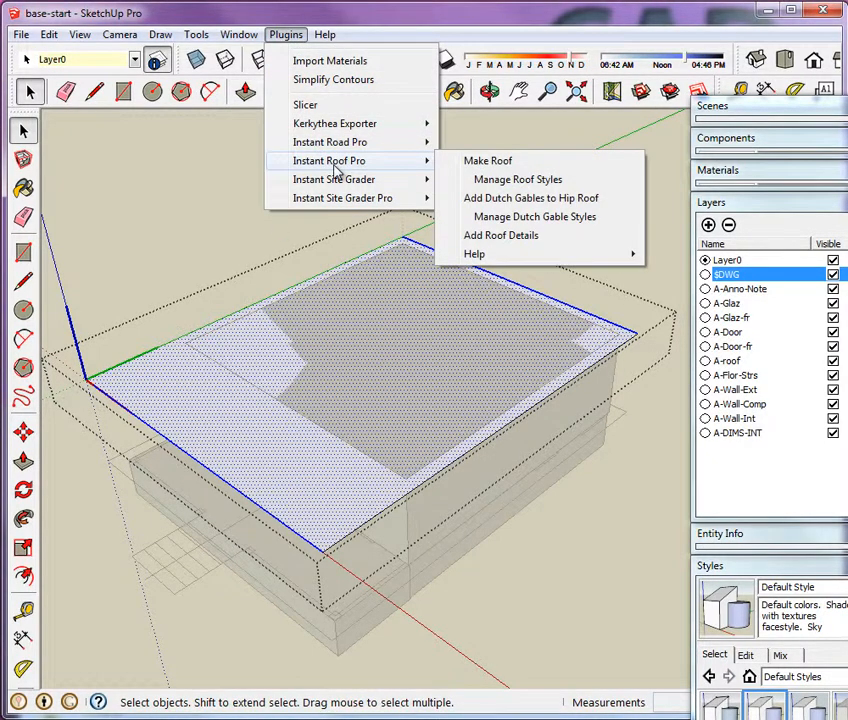
{"action": "left_click", "coordinate": [492, 164]}
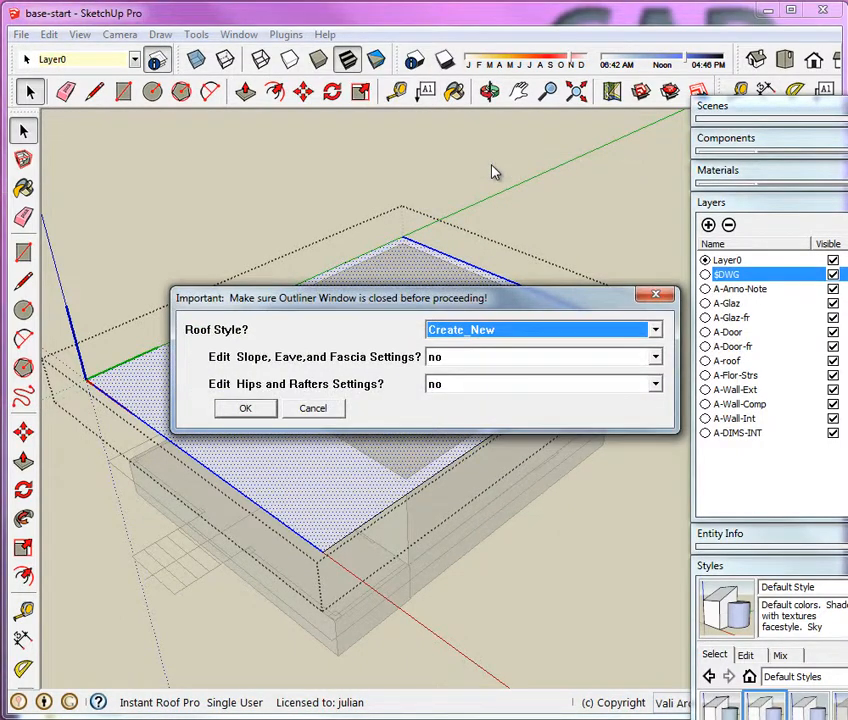
{"action": "left_click", "coordinate": [495, 330]}
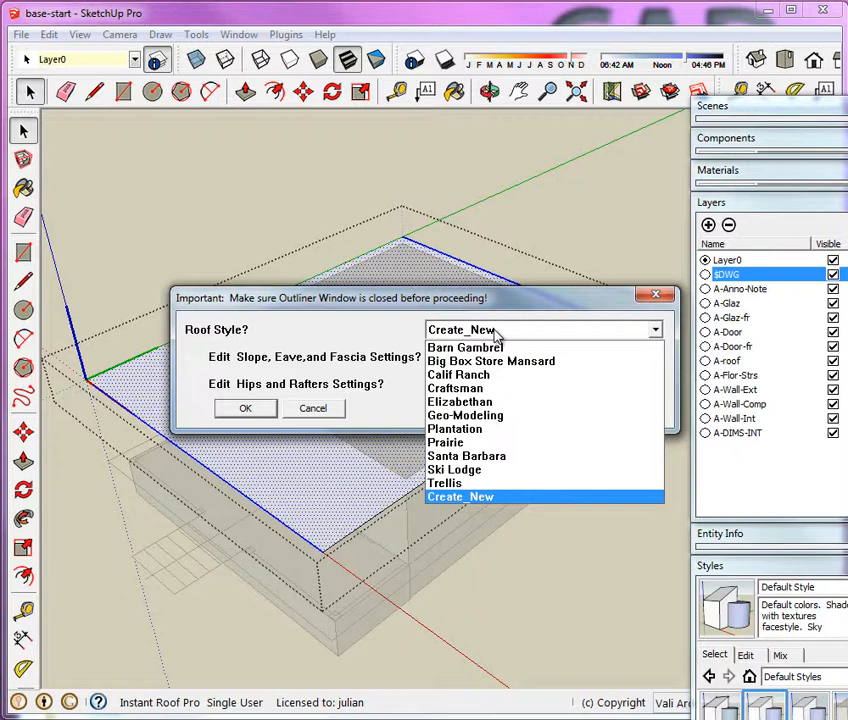
{"action": "left_click", "coordinate": [490, 392]}
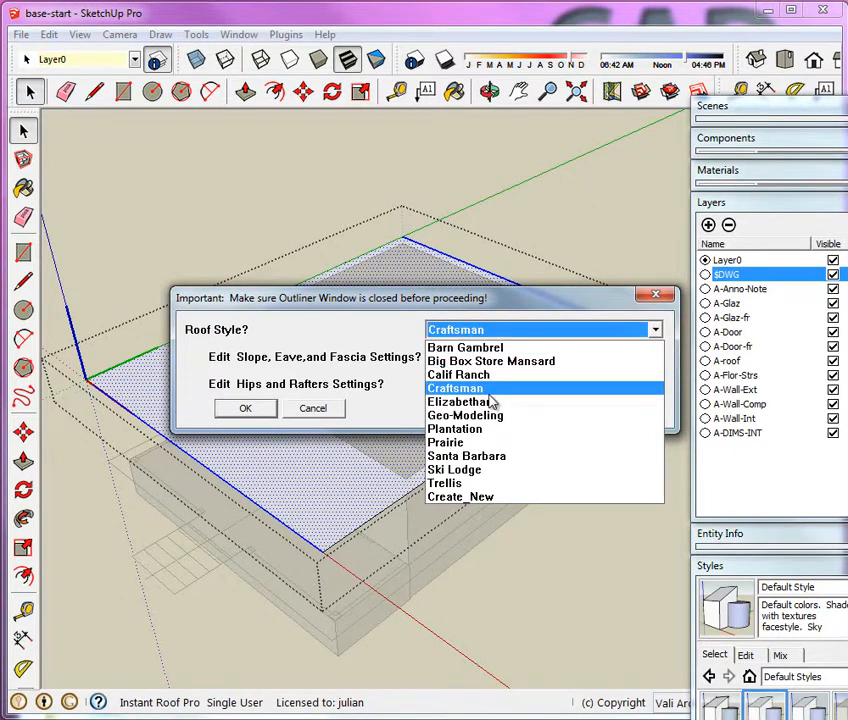
{"action": "left_click", "coordinate": [493, 362]}
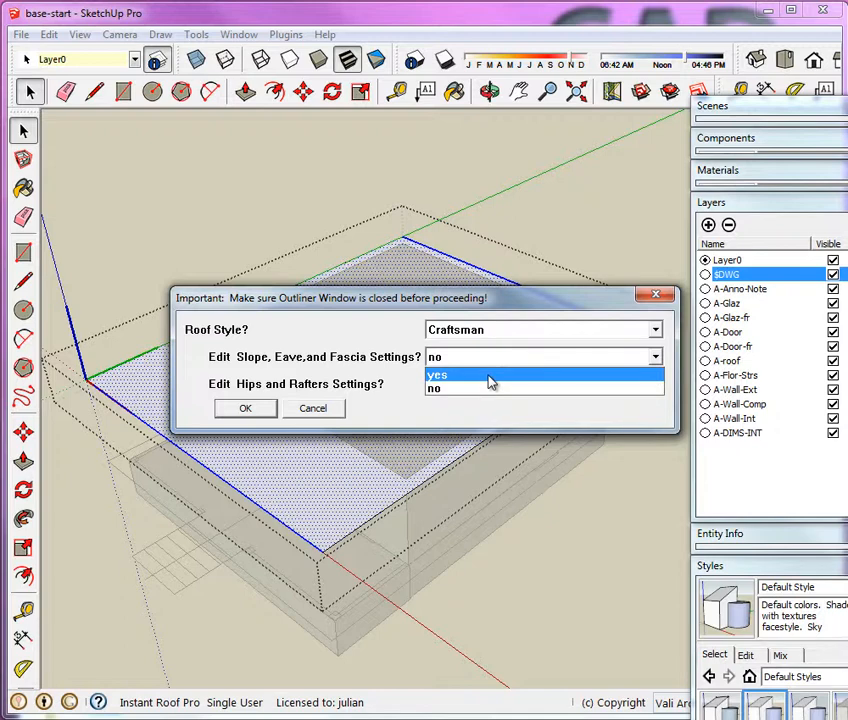
{"action": "left_click", "coordinate": [491, 377]}
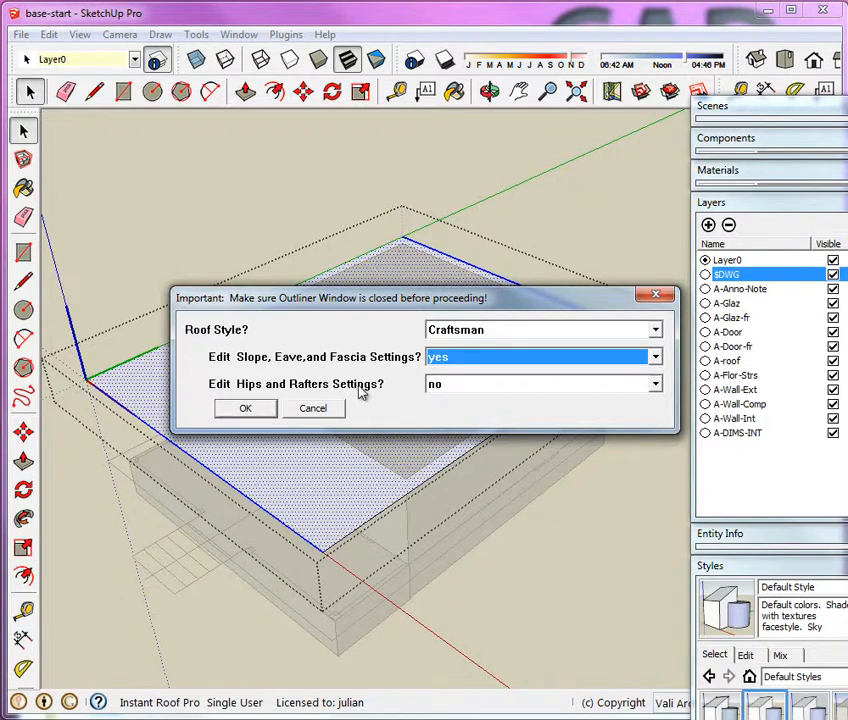
{"action": "left_click", "coordinate": [245, 409]}
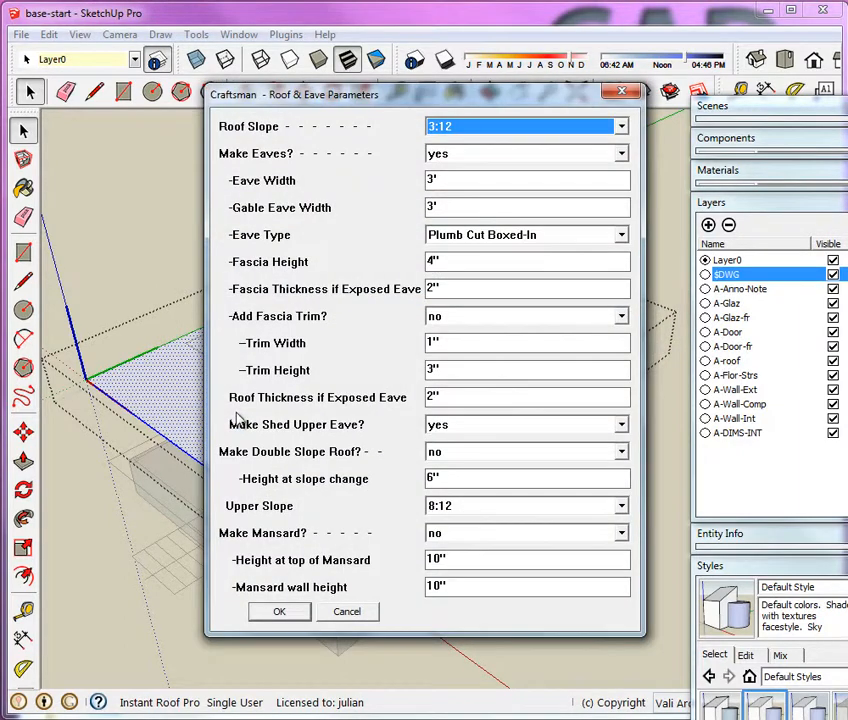
Set the roof slope to 7:12 and both the eave width and the gable eave width to 16.
{"action": "left_click", "coordinate": [480, 126]}
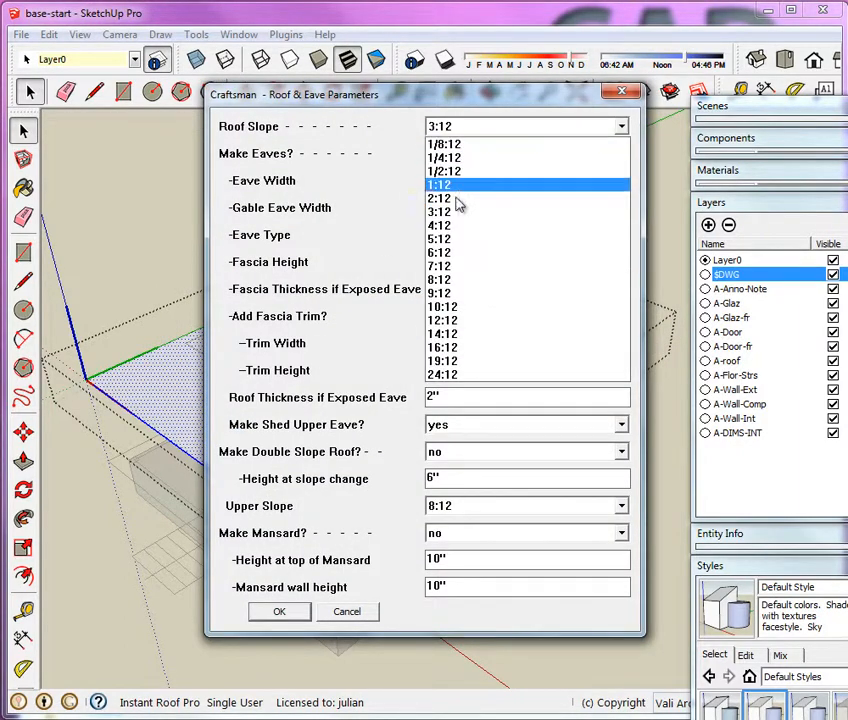
{"action": "left_click", "coordinate": [454, 266]}
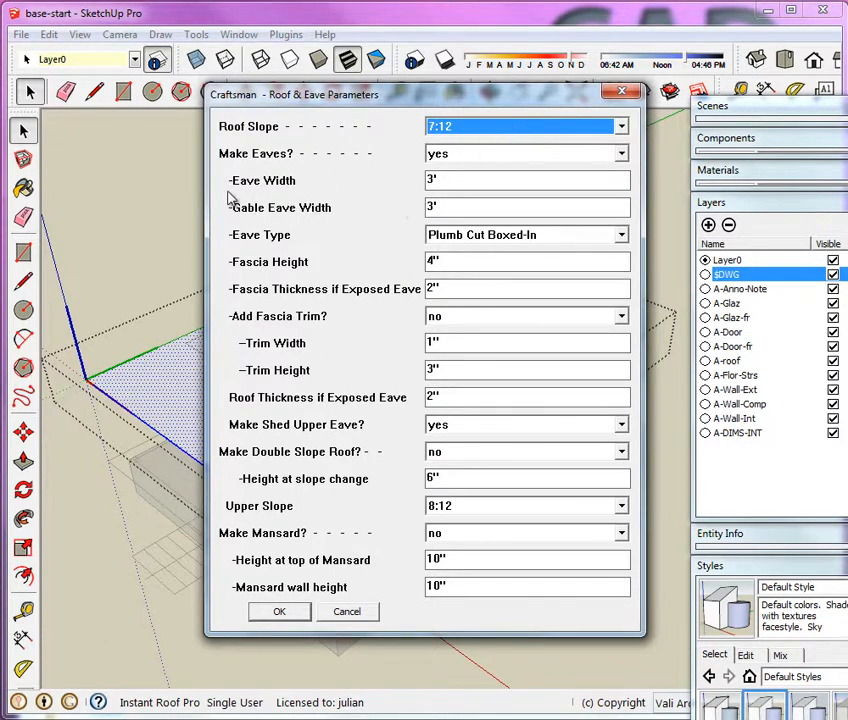
{"action": "double_click", "coordinate": [437, 182]}
{"action": "type", "text": "16"}
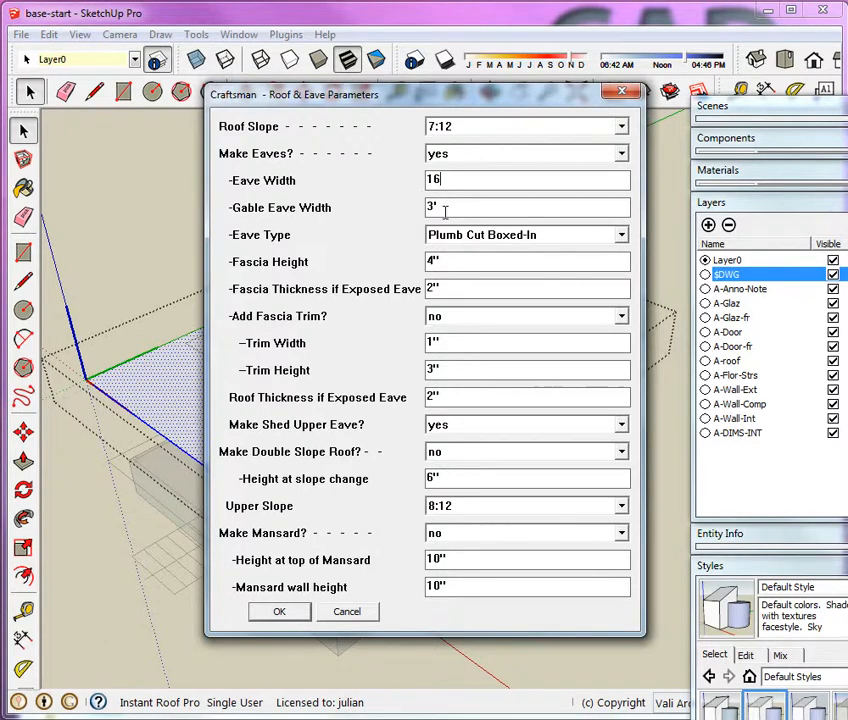
{"action": "double_click", "coordinate": [442, 208]}
{"action": "type", "text": "16"}
Choose Square Cut Soffited as the eave type and generate the roof without saving the changes as a new style.
{"action": "left_click", "coordinate": [621, 237]}
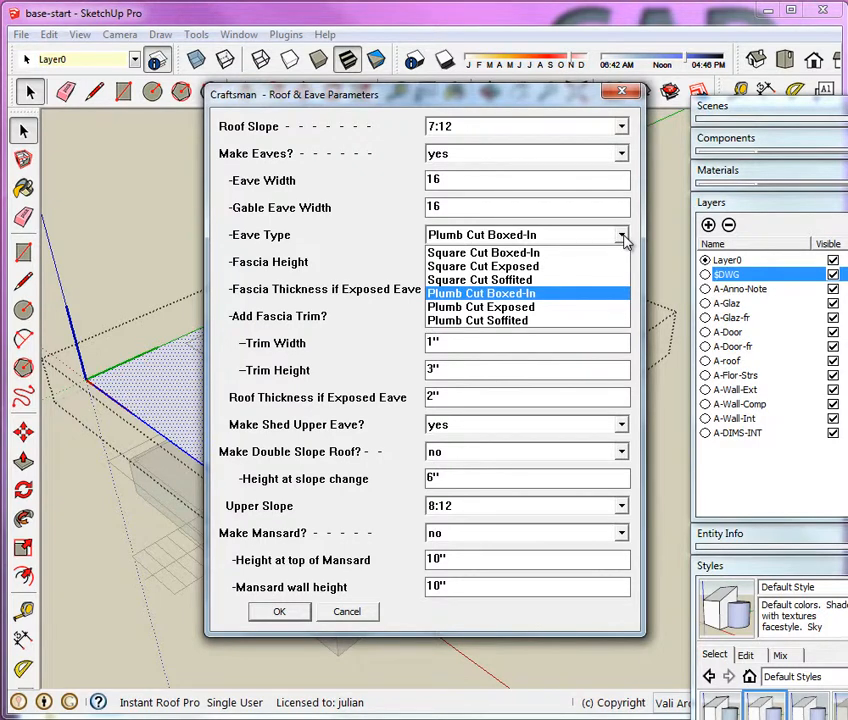
{"action": "left_click", "coordinate": [522, 281]}
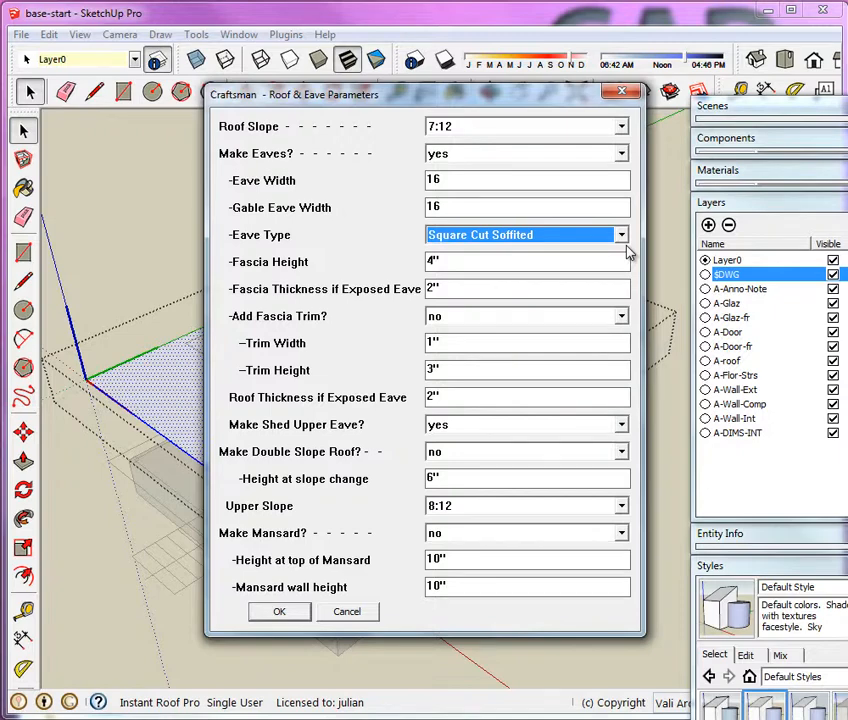
{"action": "left_click", "coordinate": [273, 616]}
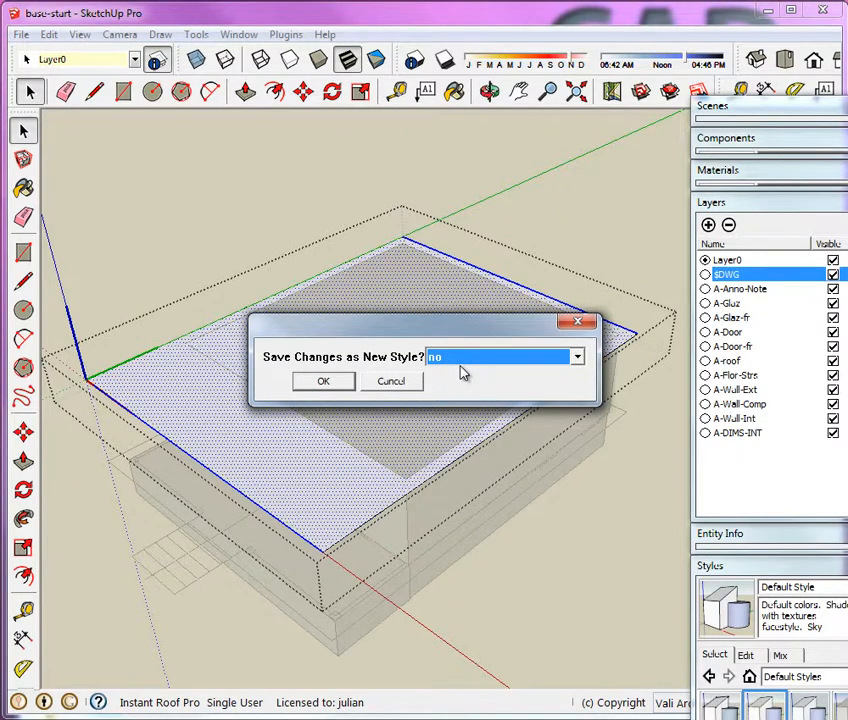
{"action": "left_click", "coordinate": [322, 386]}
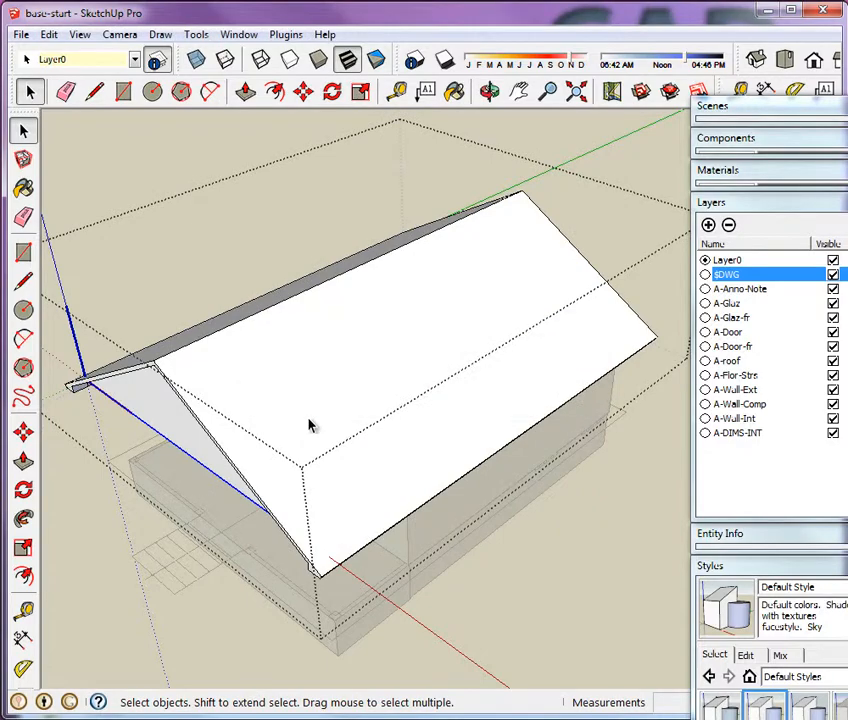
Leave the roof plate component and examine the new gable roof over the porch and house from several directions.
{"action": "middle_click_drag", "start_coordinate": [309, 424], "coordinate": [231, 502]}
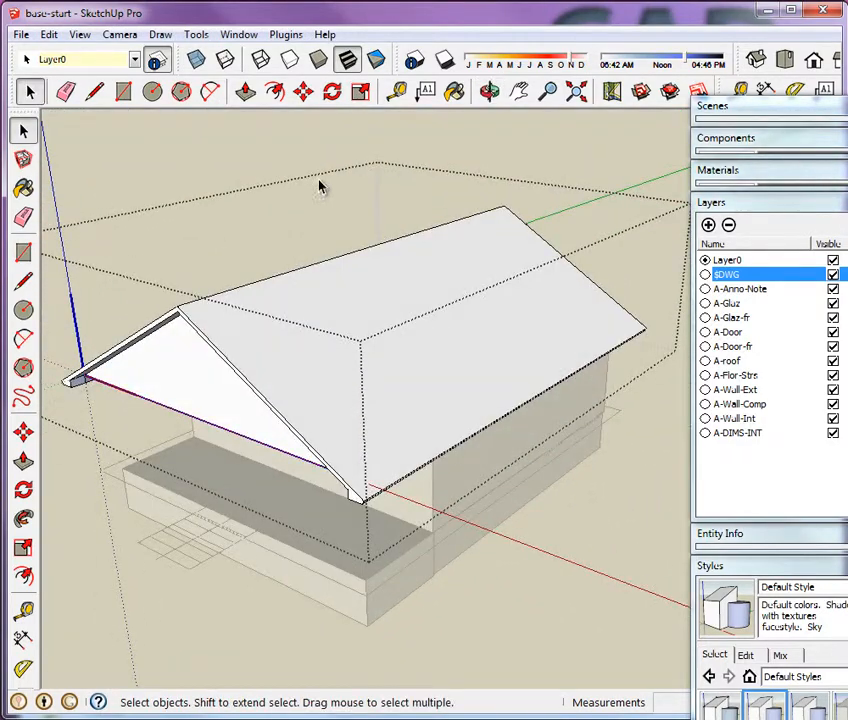
{"action": "middle_click_drag", "start_coordinate": [322, 184], "coordinate": [494, 238]}
{"action": "scroll", "coordinate": [356, 363], "scroll_direction": "down", "scroll_amount": 3}
{"action": "middle_click_drag", "start_coordinate": [356, 363], "coordinate": [488, 288]}
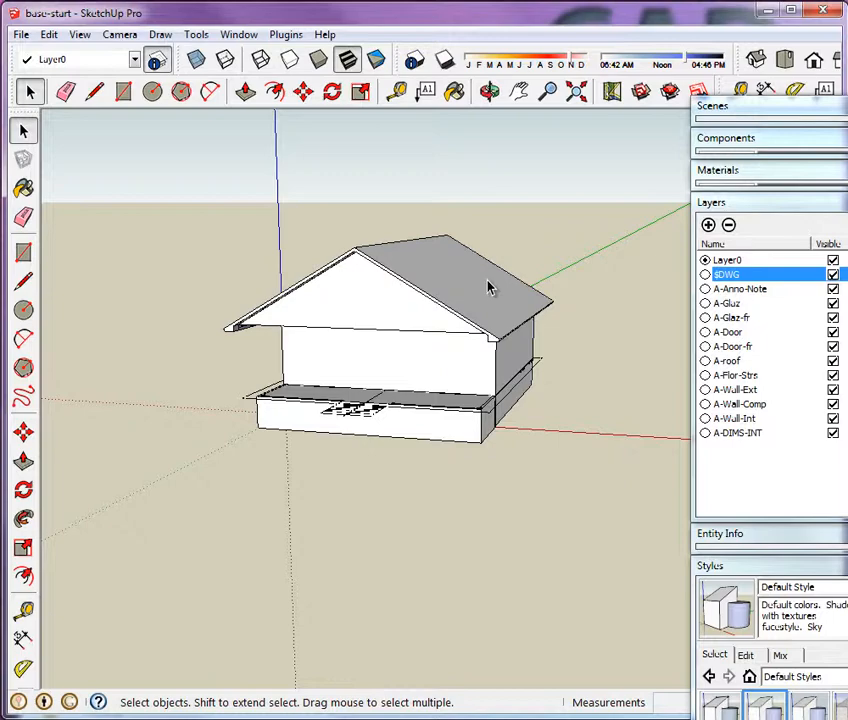
{"action": "middle_click_drag", "start_coordinate": [532, 379], "coordinate": [327, 427]}
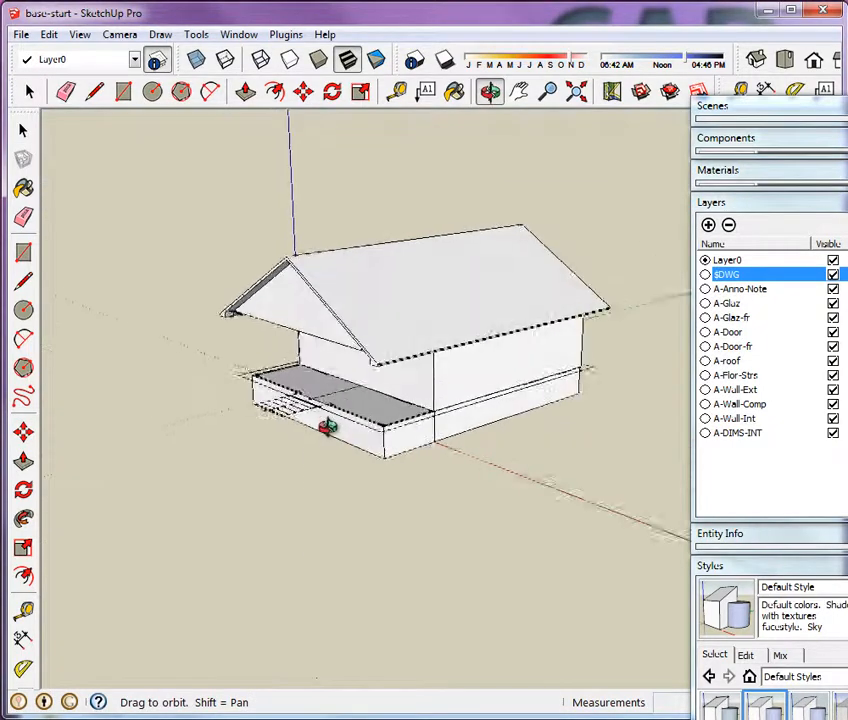
{"action": "scroll", "coordinate": [458, 345], "scroll_direction": "up", "scroll_amount": 6}
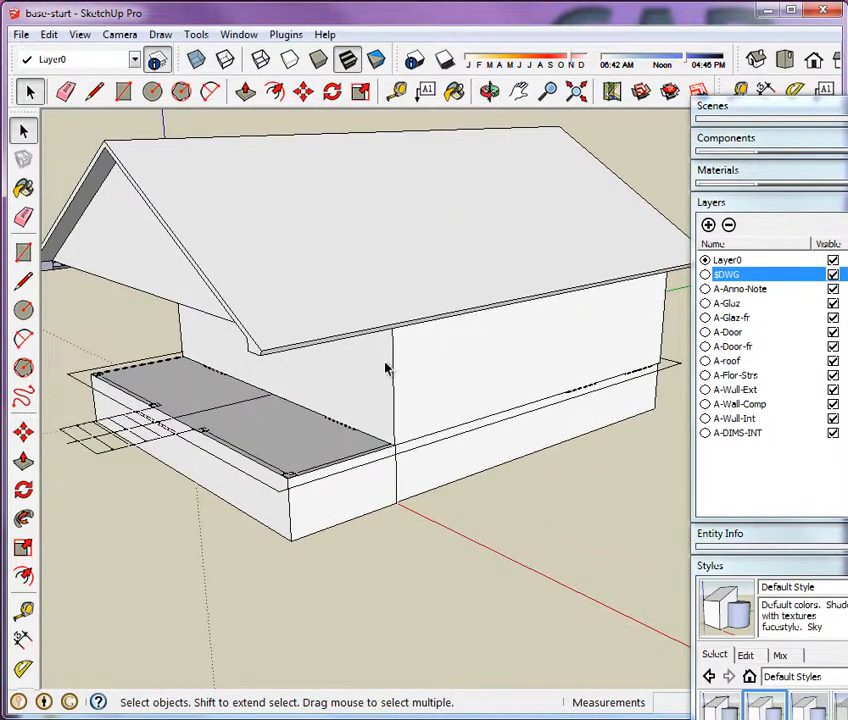
{"action": "middle_click_drag", "start_coordinate": [409, 413], "coordinate": [493, 424]}
{"action": "scroll", "coordinate": [493, 424], "scroll_direction": "down", "scroll_amount": 3}
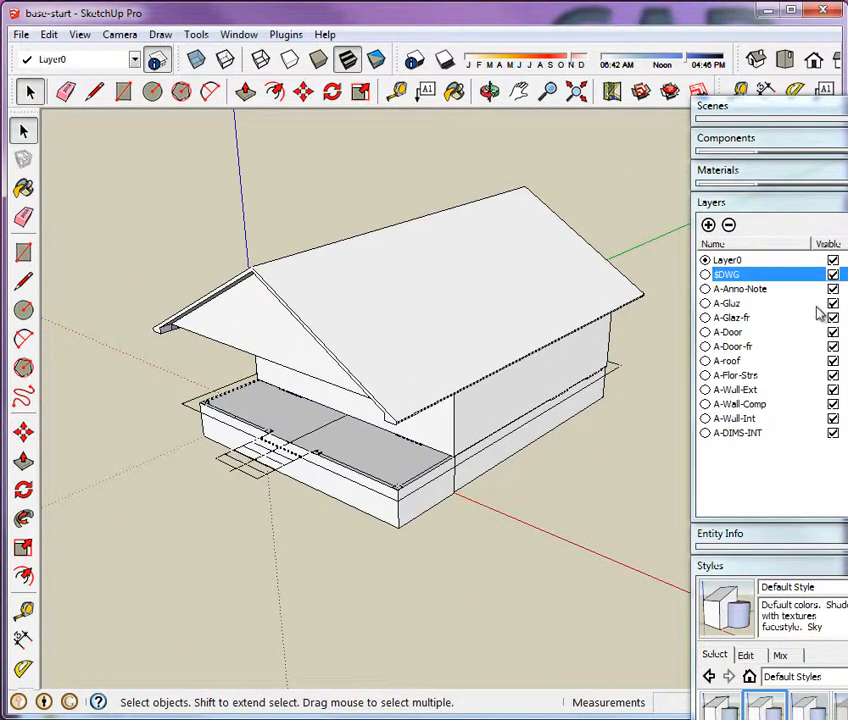
Hide the $DWG layer and float the Views tool set over the drawing area.
{"action": "left_click", "coordinate": [834, 275]}
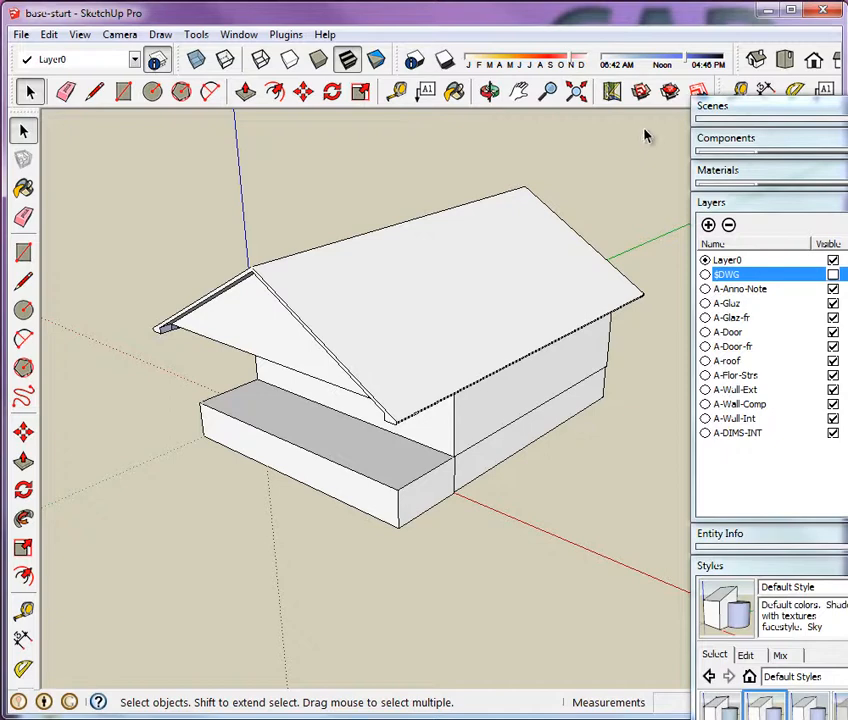
{"action": "left_click_drag", "start_coordinate": [812, 62], "coordinate": [166, 165]}
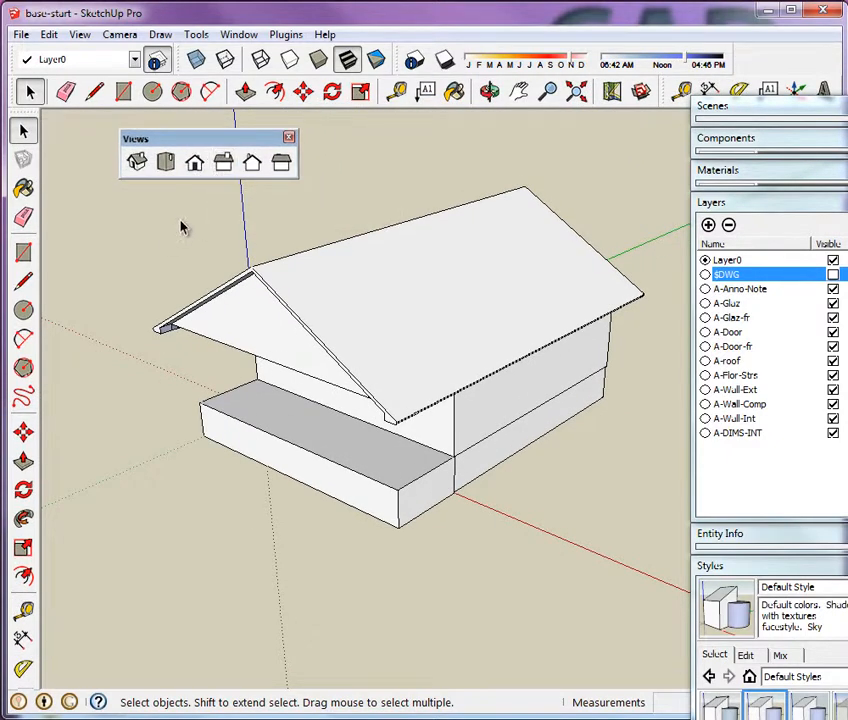
Examine the house in the standard top and front views.
{"action": "left_click", "coordinate": [166, 162]}
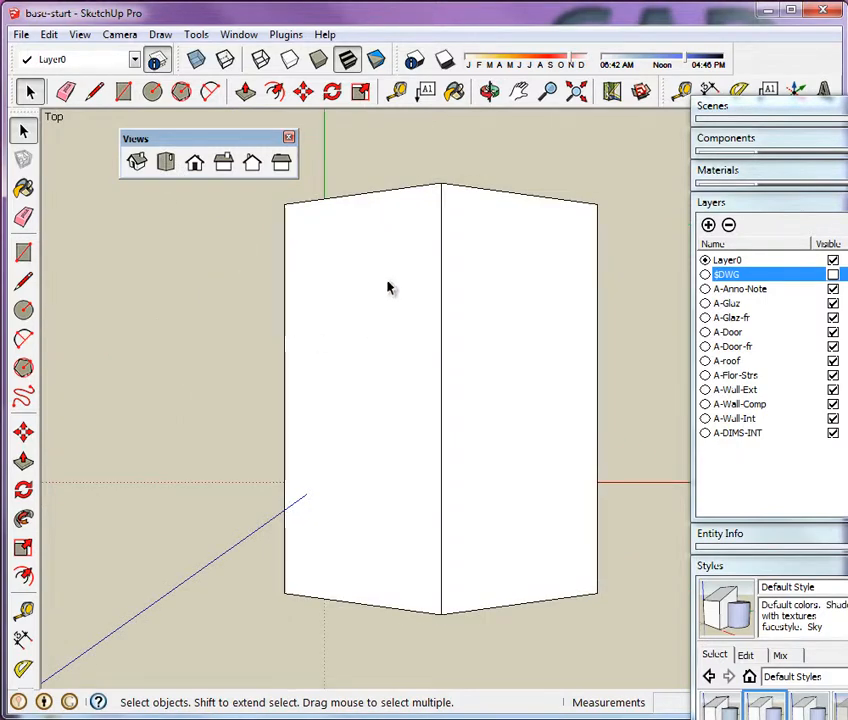
{"action": "scroll", "coordinate": [322, 390], "scroll_direction": "down", "scroll_amount": 3}
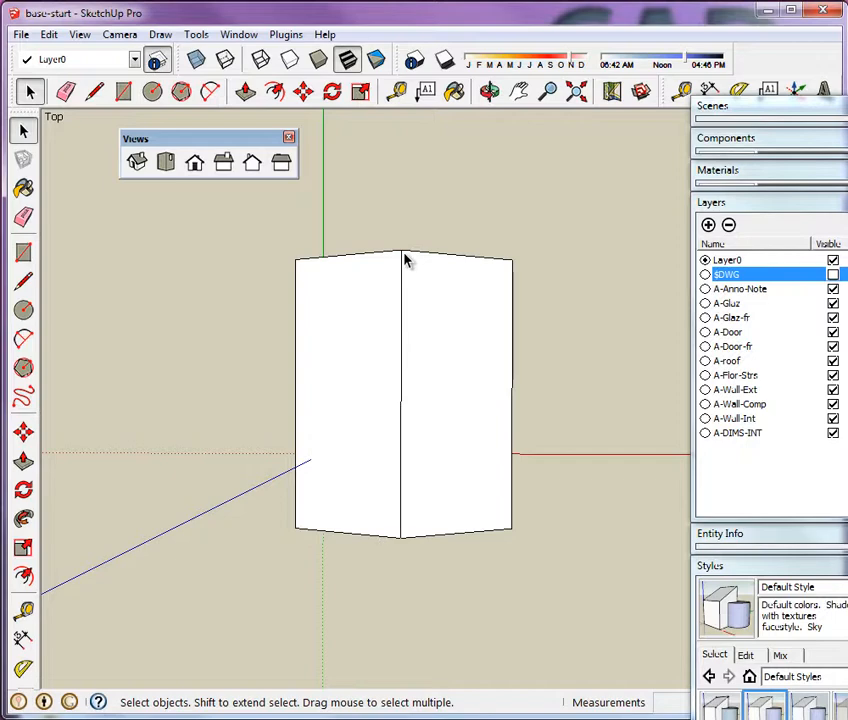
{"action": "left_click", "coordinate": [195, 170]}
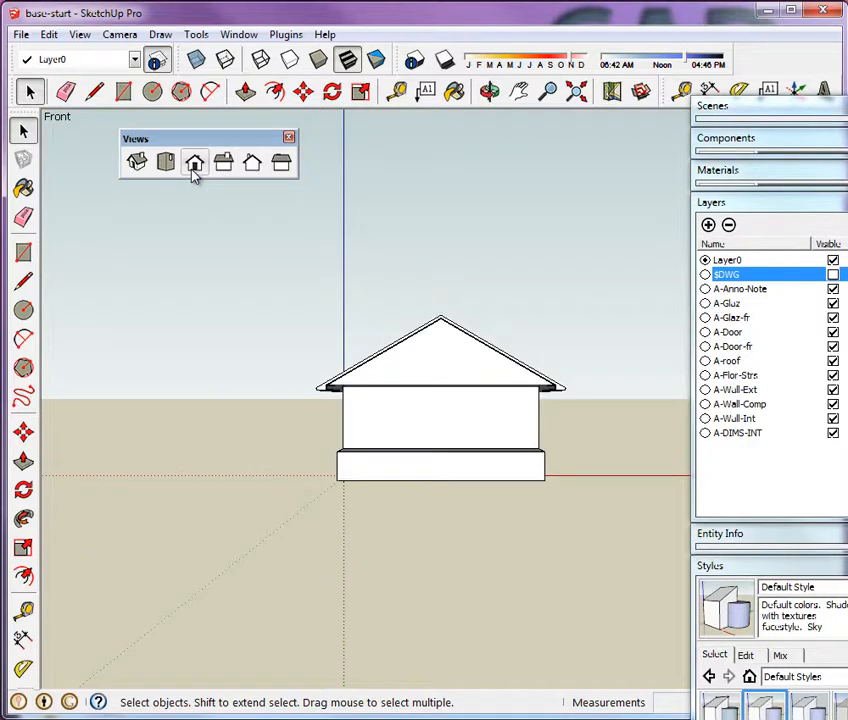
{"action": "scroll", "coordinate": [537, 407], "scroll_direction": "up", "scroll_amount": 4}
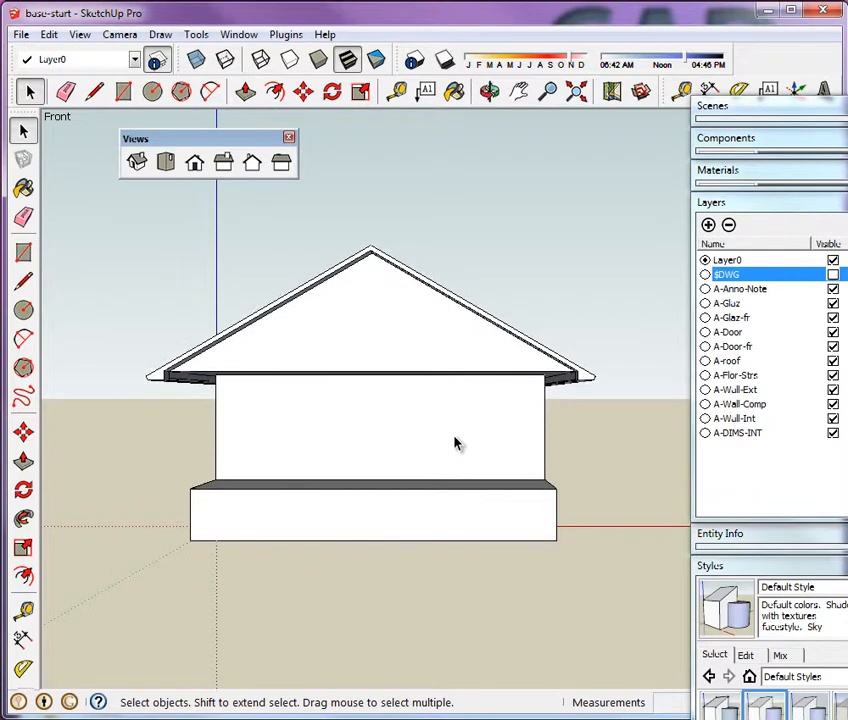
Switch the camera to Parallel Projection and view the house from the front and right.
{"action": "left_click", "coordinate": [84, 36]}
{"action": "mouse_move", "coordinate": [117, 40]}
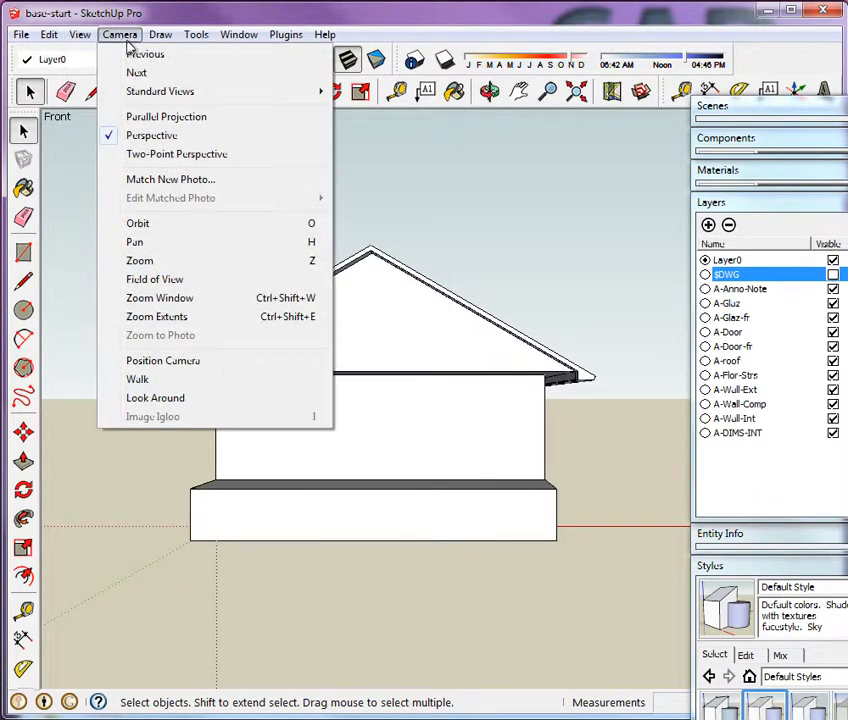
{"action": "left_click", "coordinate": [155, 117]}
{"action": "scroll", "coordinate": [490, 328], "scroll_direction": "up", "scroll_amount": 2}
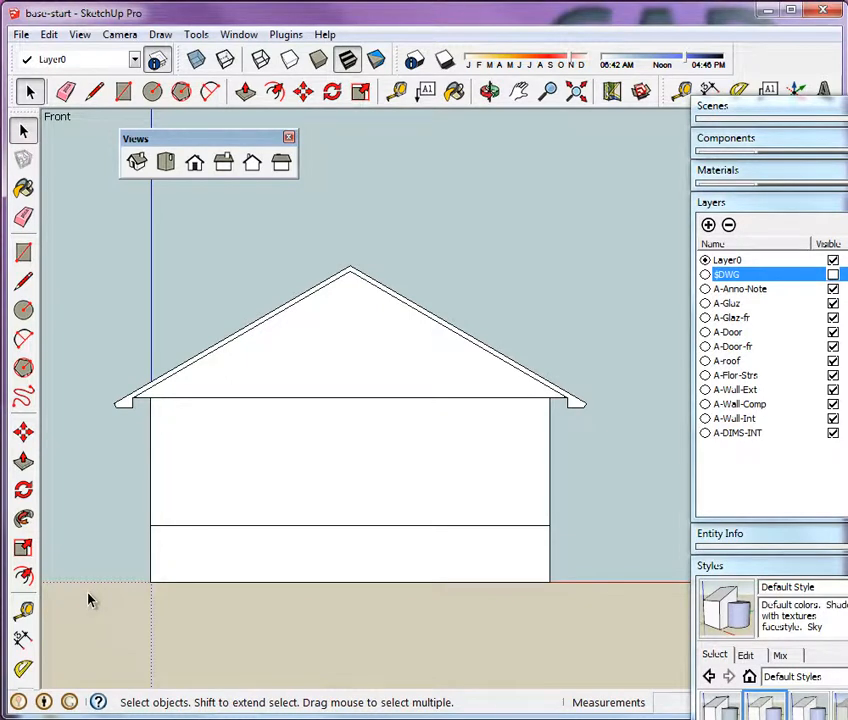
{"action": "left_click", "coordinate": [226, 180]}
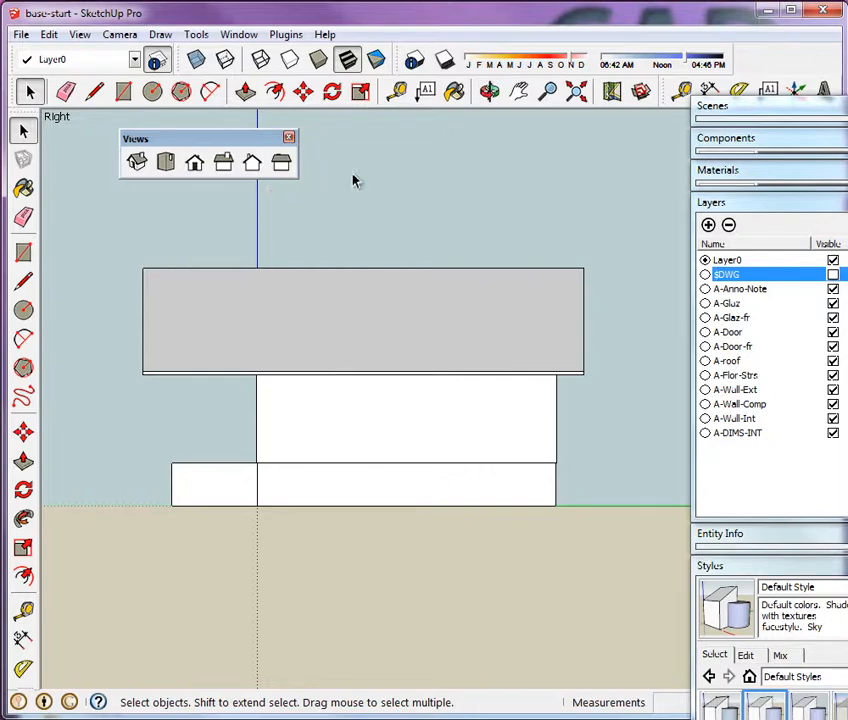
Collapse the layer list, expand the scene list and return to the standard front view.
{"action": "left_click", "coordinate": [792, 203]}
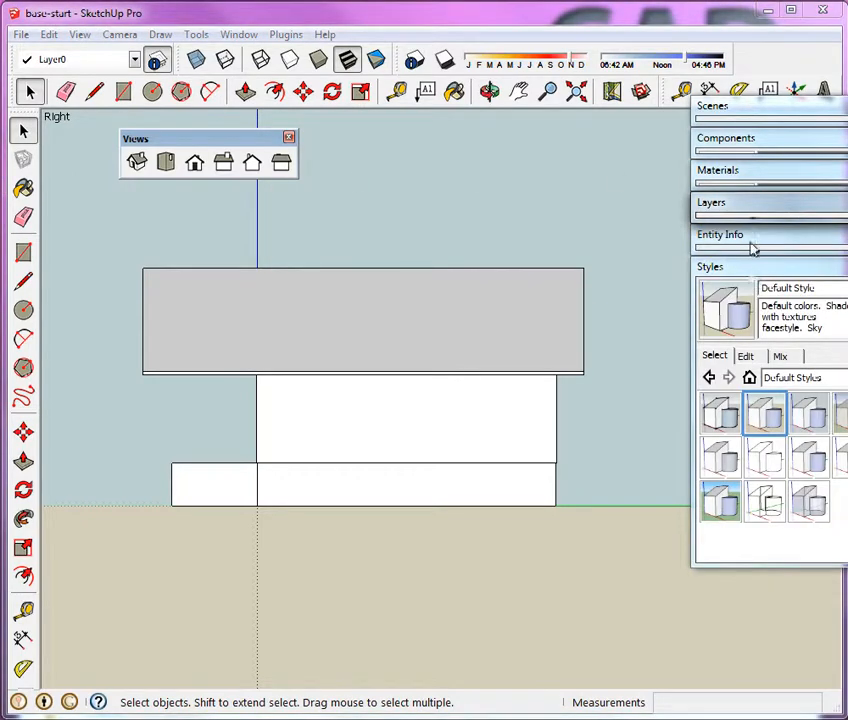
{"action": "left_click", "coordinate": [753, 107]}
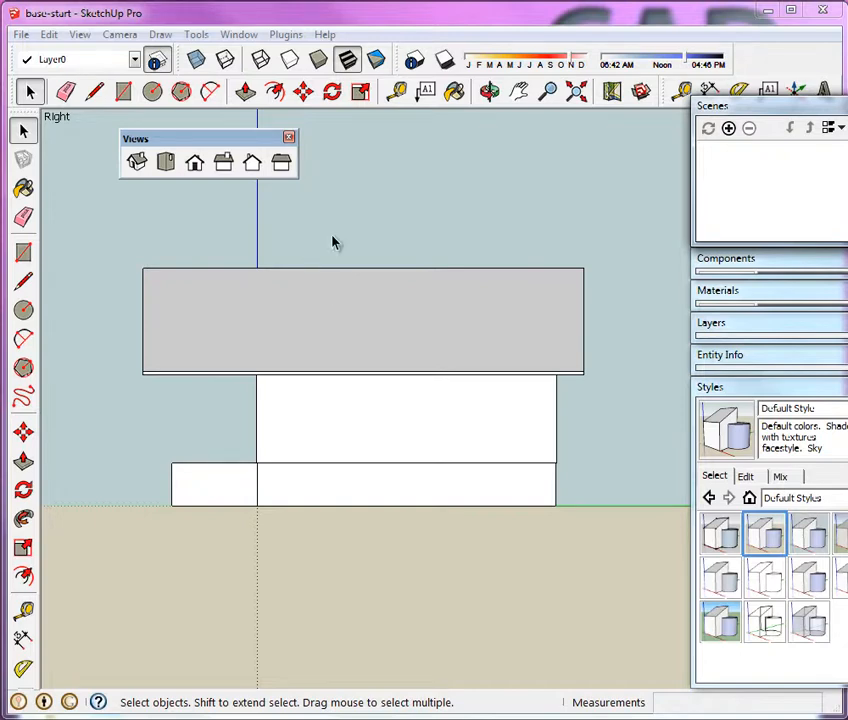
{"action": "left_click", "coordinate": [194, 164]}
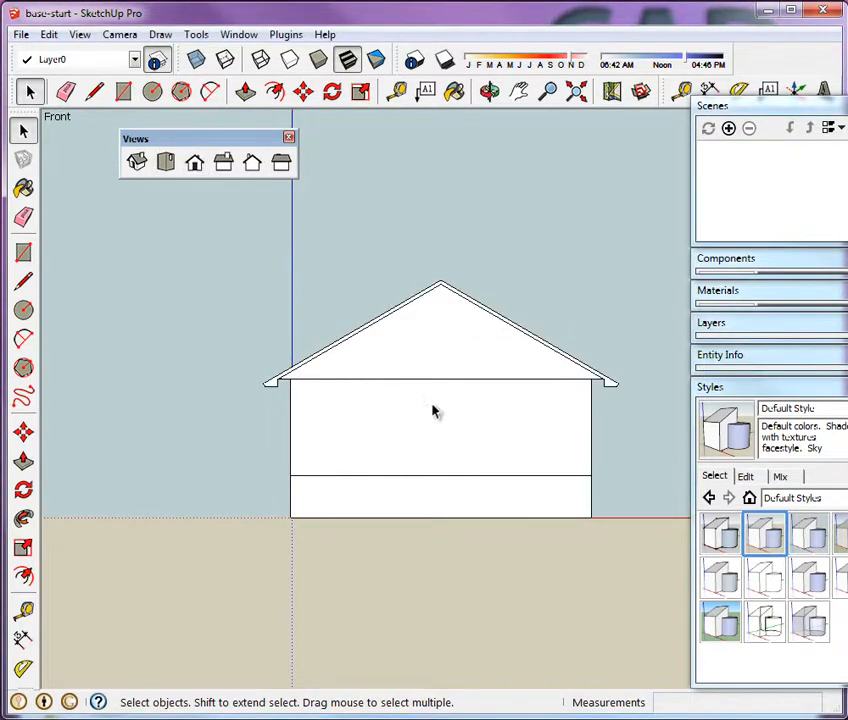
Open the house wall component above the porch for editing.
{"action": "middle_click_drag", "start_coordinate": [433, 410], "coordinate": [245, 480]}
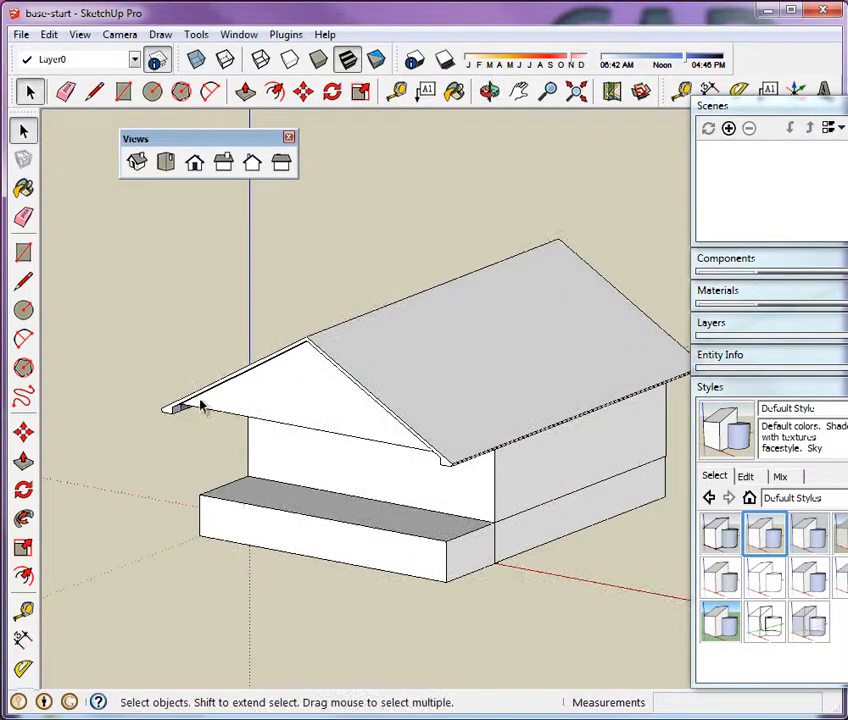
{"action": "scroll", "coordinate": [424, 494], "scroll_direction": "down", "scroll_amount": 1}
{"action": "scroll", "coordinate": [330, 482], "scroll_direction": "up", "scroll_amount": 1}
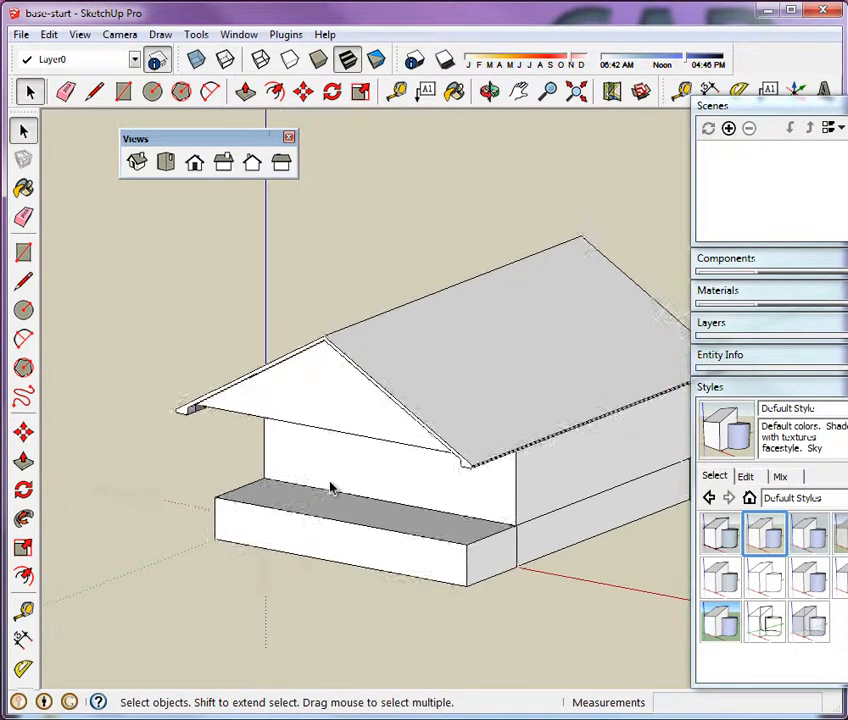
{"action": "scroll", "coordinate": [257, 458], "scroll_direction": "up", "scroll_amount": 8}
{"action": "middle_click_drag", "start_coordinate": [341, 464], "coordinate": [294, 502]}
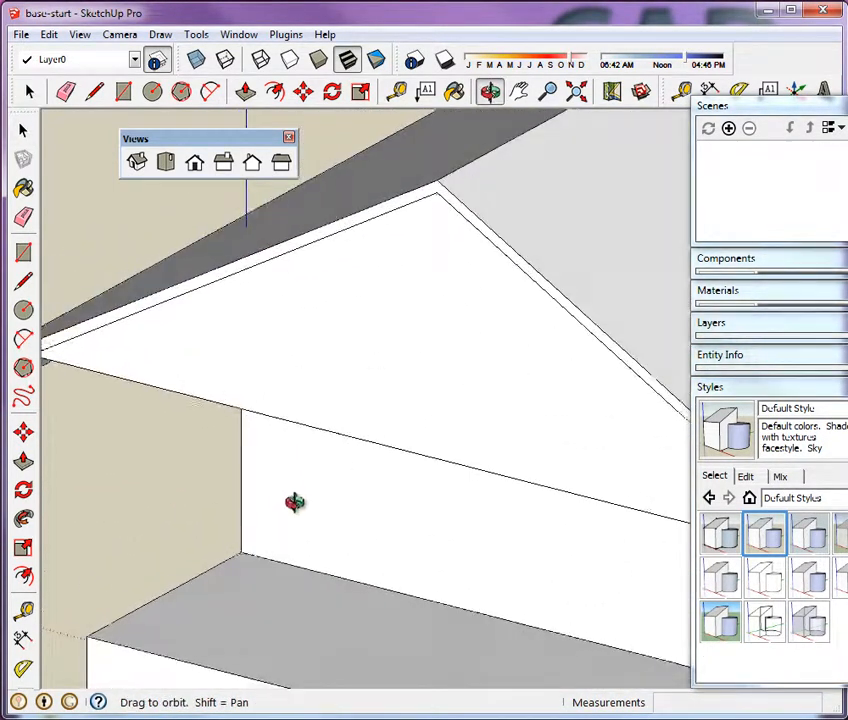
{"action": "scroll", "coordinate": [189, 454], "scroll_direction": "down", "scroll_amount": 4}
{"action": "scroll", "coordinate": [284, 477], "scroll_direction": "up", "scroll_amount": 3}
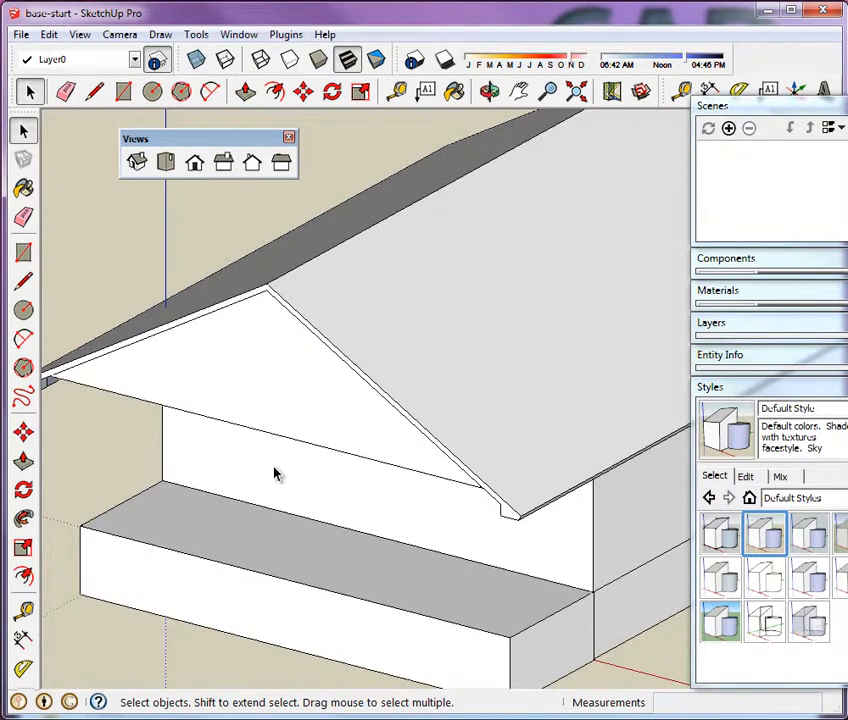
{"action": "double_click", "coordinate": [276, 474]}
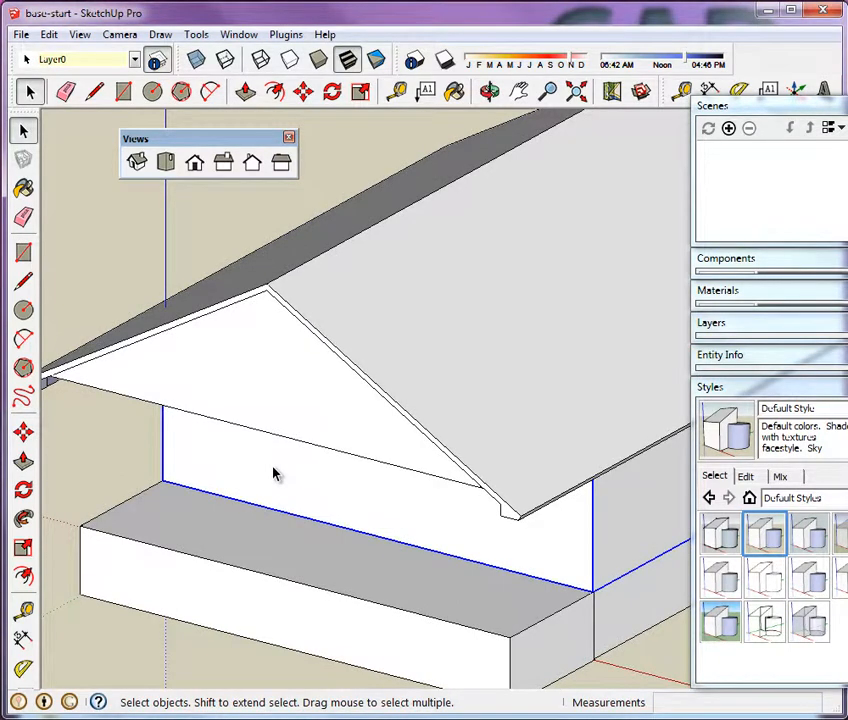
{"action": "right_click", "coordinate": [275, 474]}
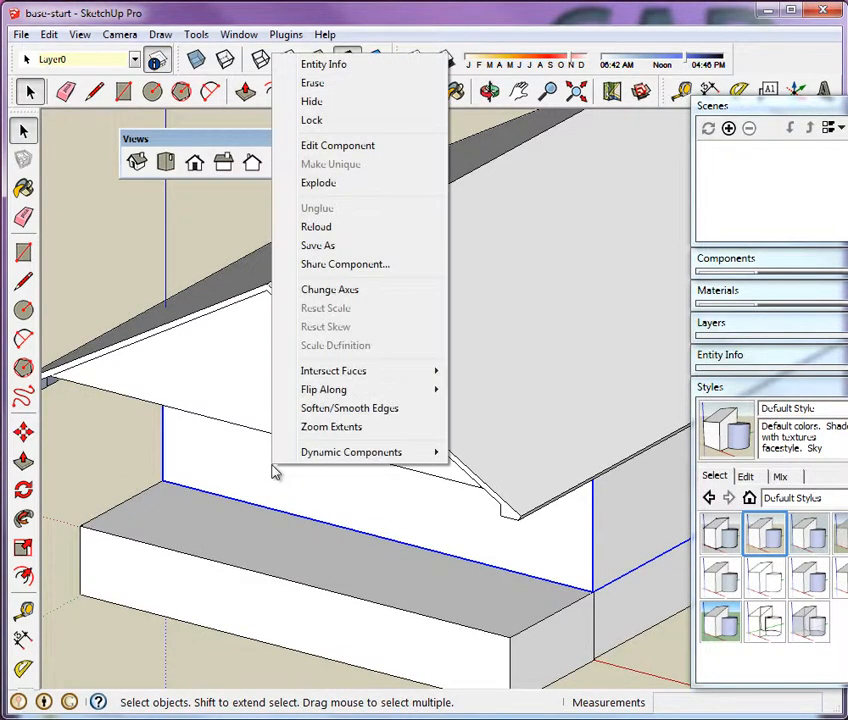
{"action": "left_click", "coordinate": [337, 146]}
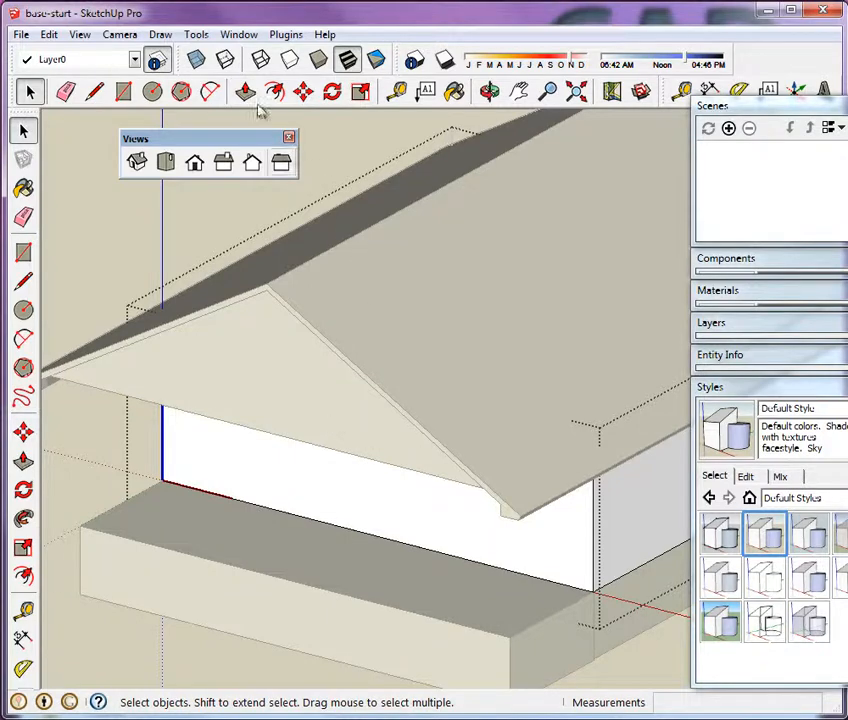
Set the model's component editing options to hide the rest of the model.
{"action": "left_click", "coordinate": [239, 34]}
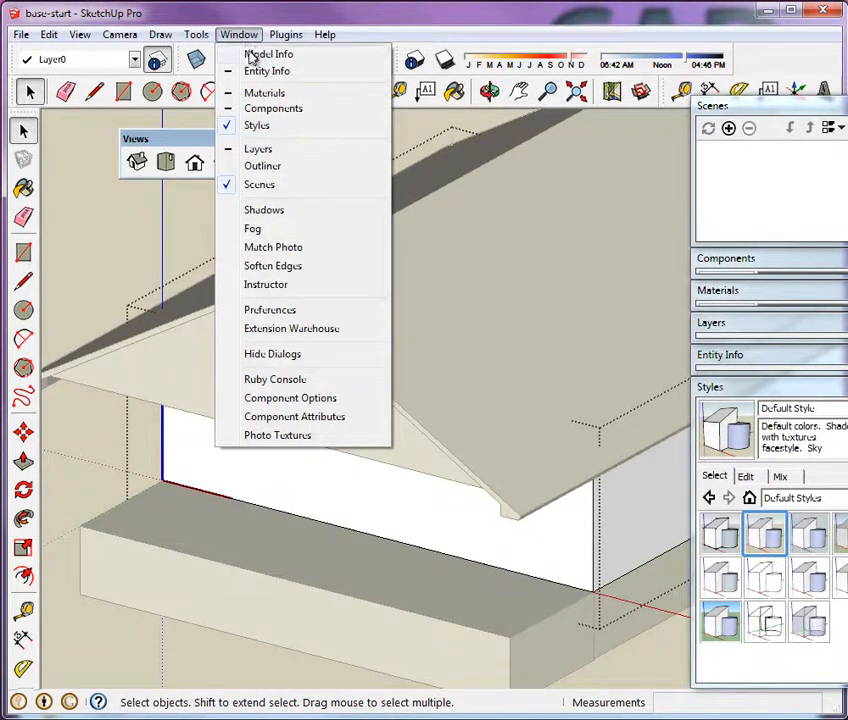
{"action": "left_click", "coordinate": [262, 55]}
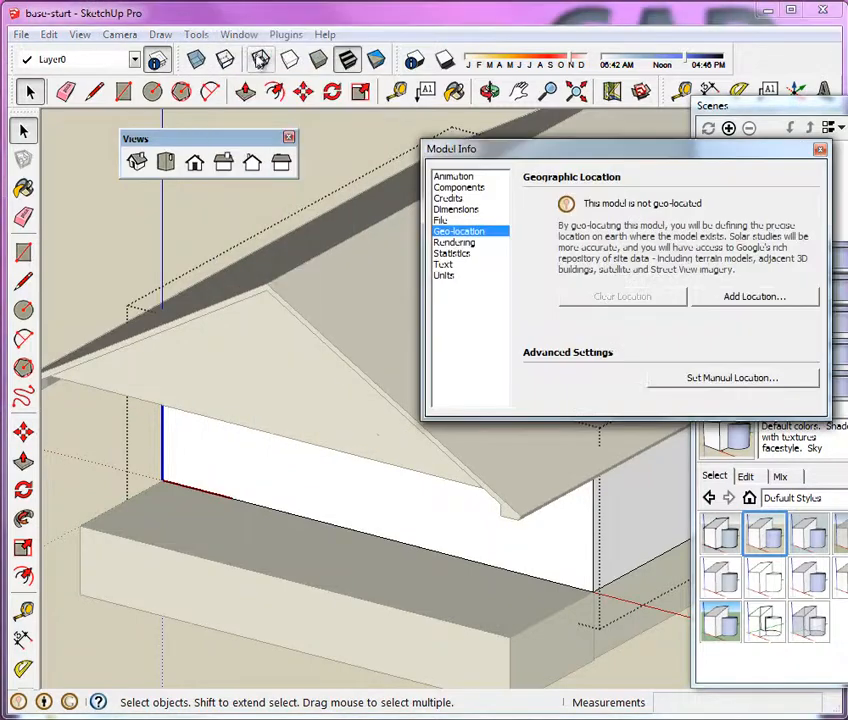
{"action": "left_click_drag", "start_coordinate": [496, 147], "coordinate": [360, 143]}
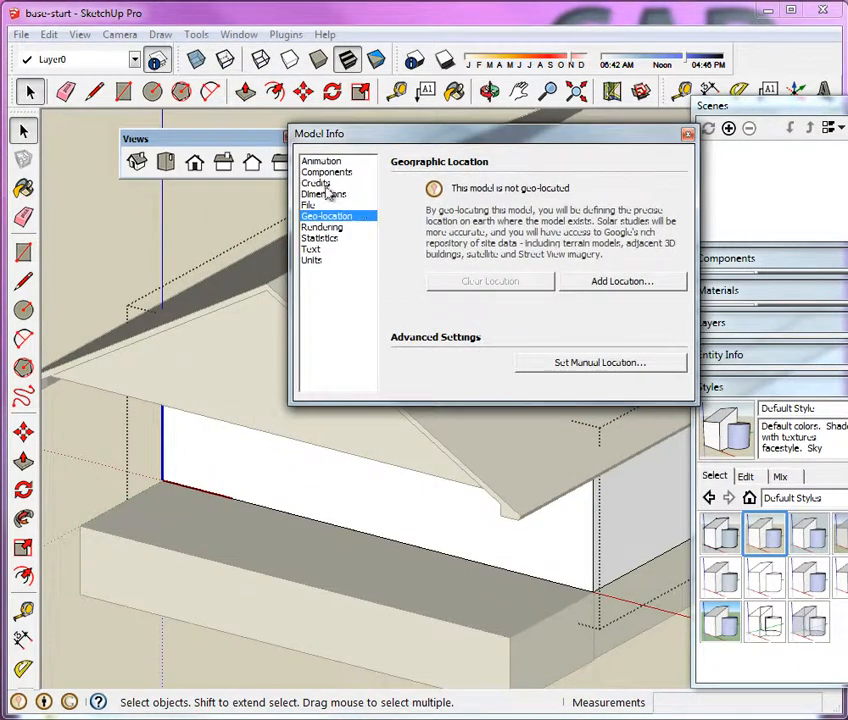
{"action": "left_click", "coordinate": [327, 174]}
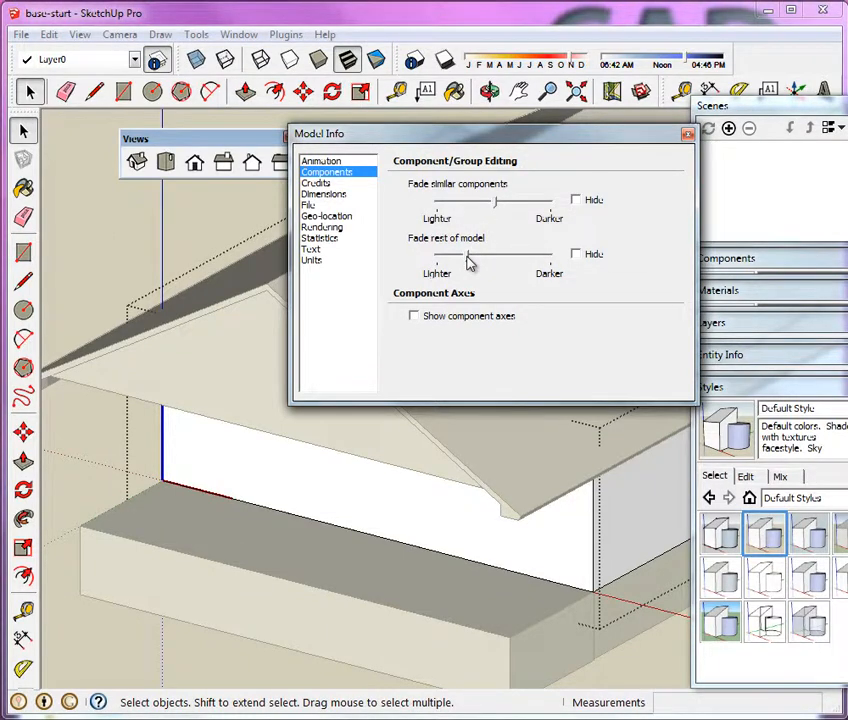
{"action": "mouse_move", "coordinate": [467, 256]}
{"action": "left_mouse_down"}
{"action": "mouse_move", "coordinate": [443, 264]}
{"action": "mouse_move", "coordinate": [503, 255]}
{"action": "mouse_move", "coordinate": [541, 268]}
{"action": "mouse_move", "coordinate": [480, 272]}
{"action": "left_mouse_up"}
{"action": "left_click", "coordinate": [578, 258]}
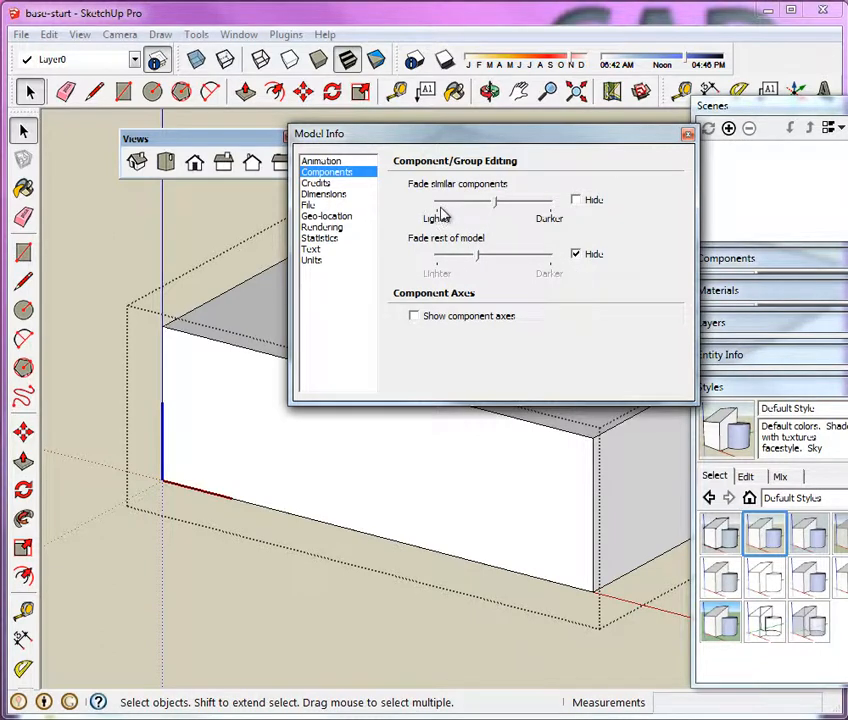
{"action": "left_click", "coordinate": [687, 136]}
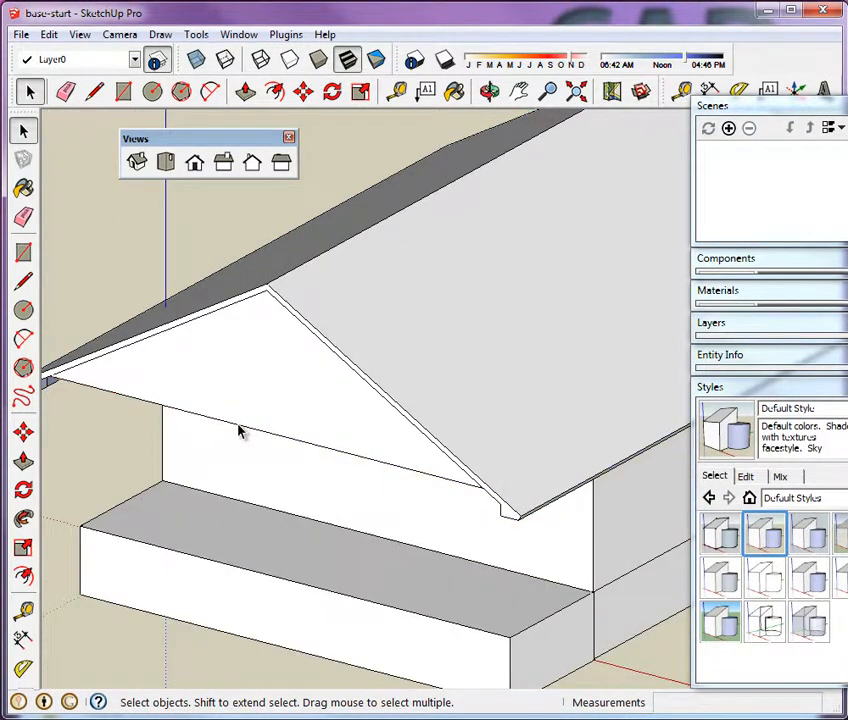
Open the wall component for editing again and make the $DWG layer visible.
{"action": "double_click", "coordinate": [277, 482]}
{"action": "middle_click_drag", "start_coordinate": [369, 483], "coordinate": [356, 417]}
{"action": "left_click", "coordinate": [773, 108]}
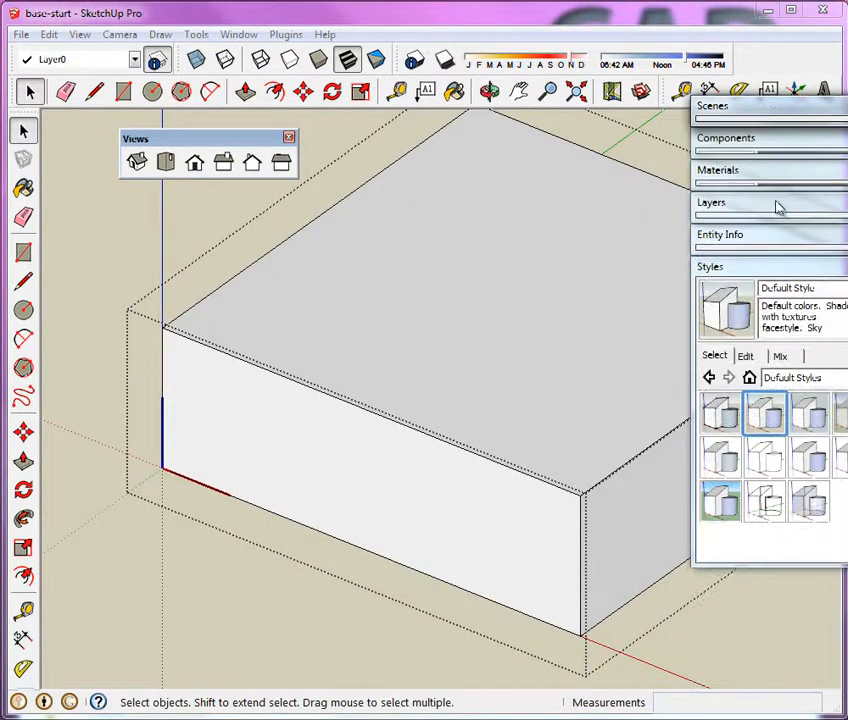
{"action": "left_click", "coordinate": [776, 204]}
{"action": "left_click", "coordinate": [834, 280]}
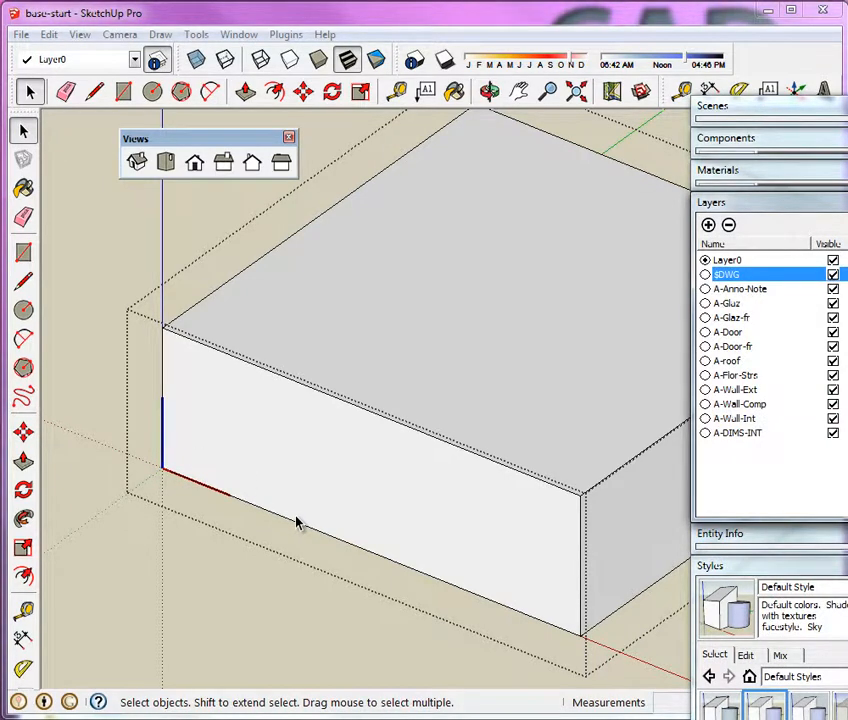
Display the wall box in X-ray mode so its faces are transparent.
{"action": "middle_click_drag", "start_coordinate": [360, 492], "coordinate": [283, 456]}
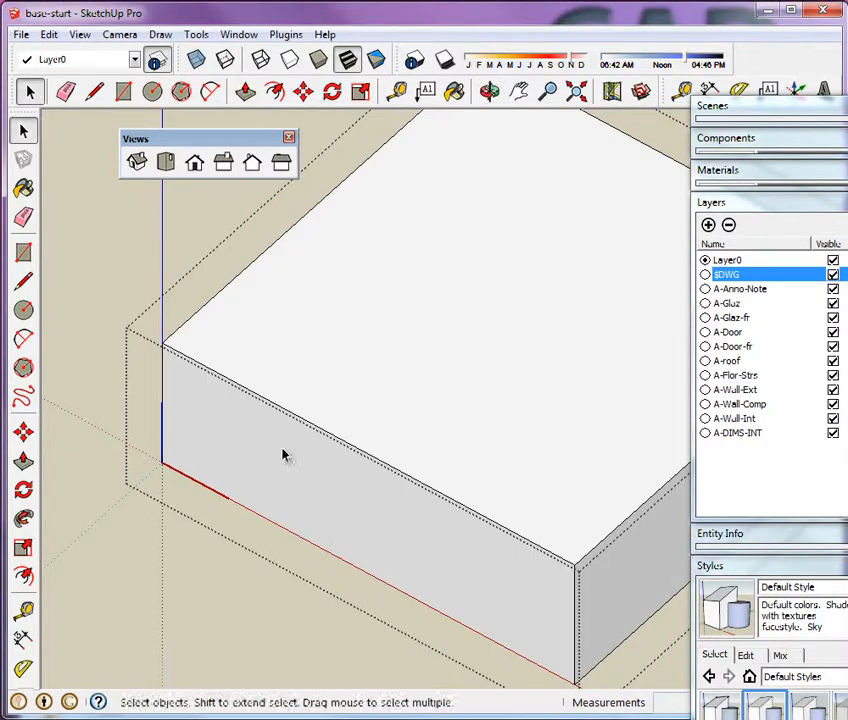
{"action": "scroll", "coordinate": [283, 456], "scroll_direction": "down", "scroll_amount": 5}
{"action": "middle_click_drag", "start_coordinate": [227, 373], "coordinate": [327, 433]}
{"action": "scroll", "coordinate": [263, 205], "scroll_direction": "up", "scroll_amount": 3}
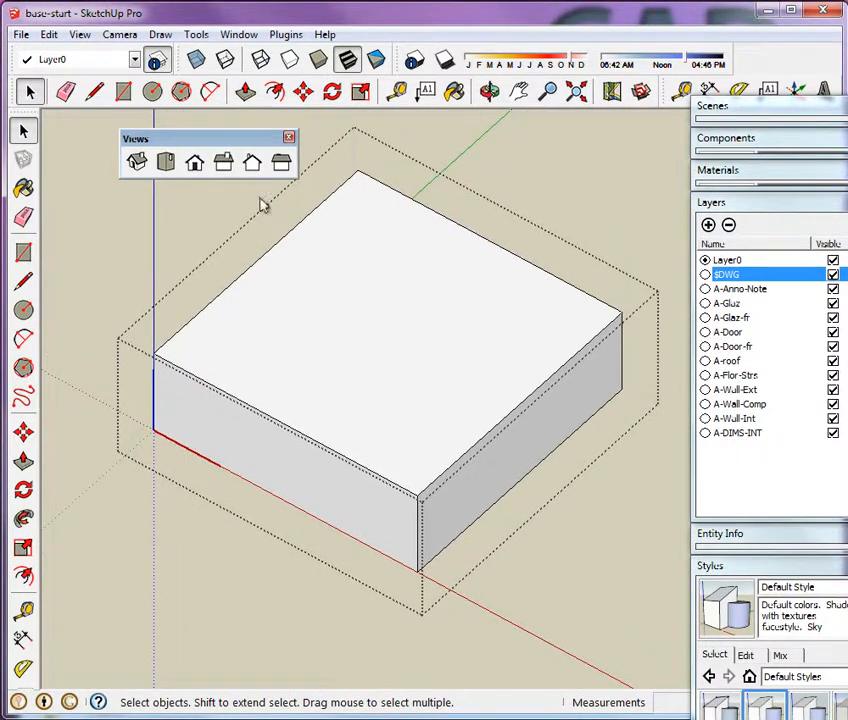
{"action": "left_click", "coordinate": [198, 62]}
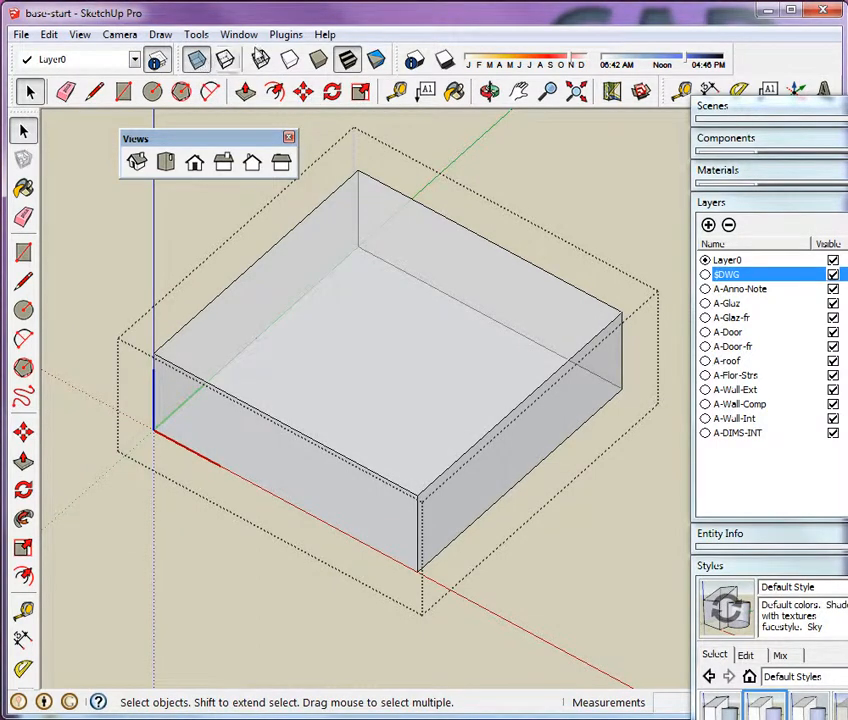
Show the rest of the model during component editing and set its fade darker, near the middle of the range.
{"action": "left_click", "coordinate": [239, 34]}
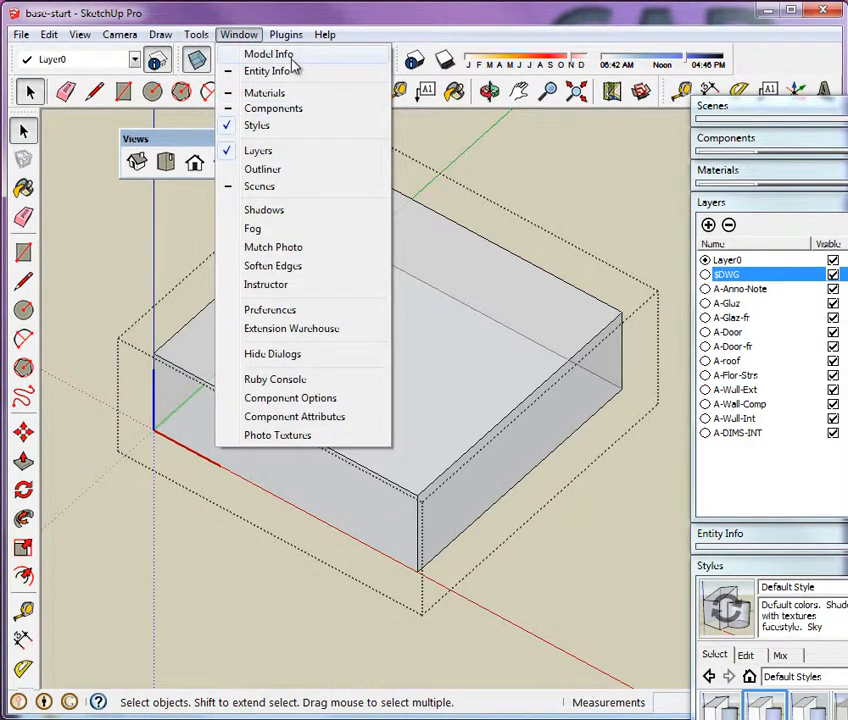
{"action": "left_click", "coordinate": [293, 58]}
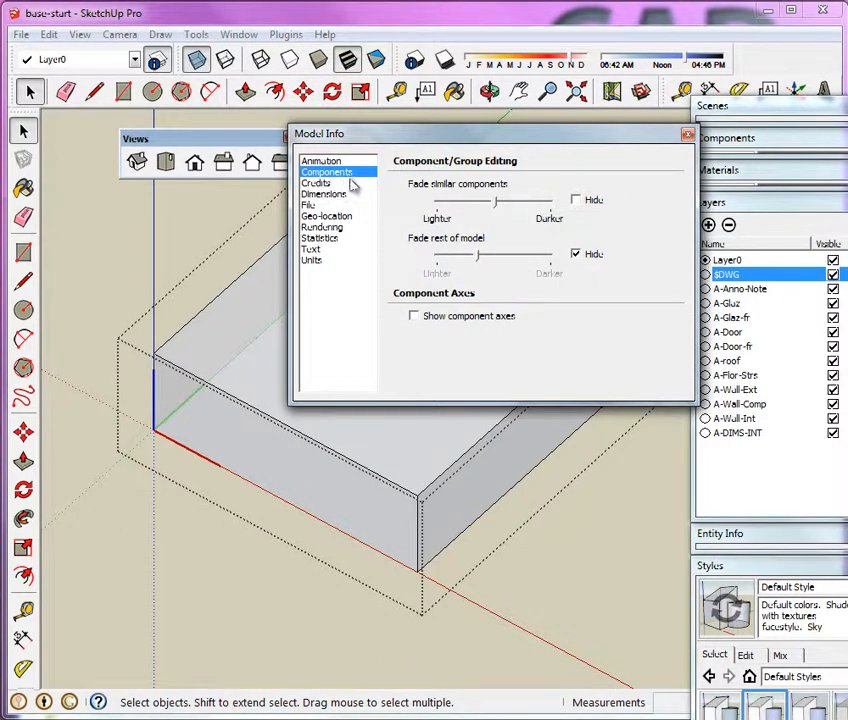
{"action": "left_click", "coordinate": [576, 254]}
{"action": "left_click_drag", "start_coordinate": [480, 263], "coordinate": [497, 268]}
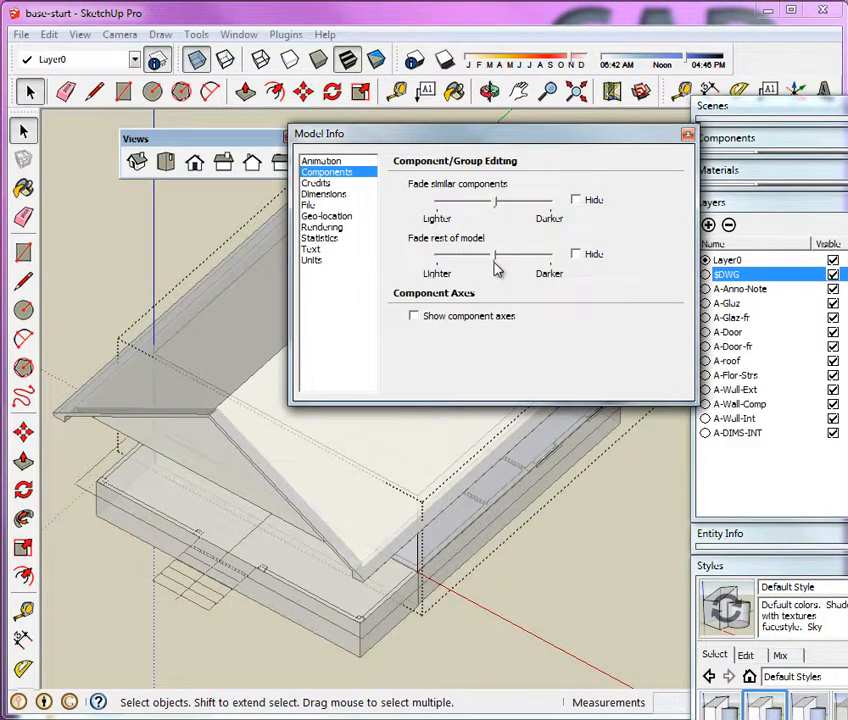
{"action": "left_click", "coordinate": [687, 134]}
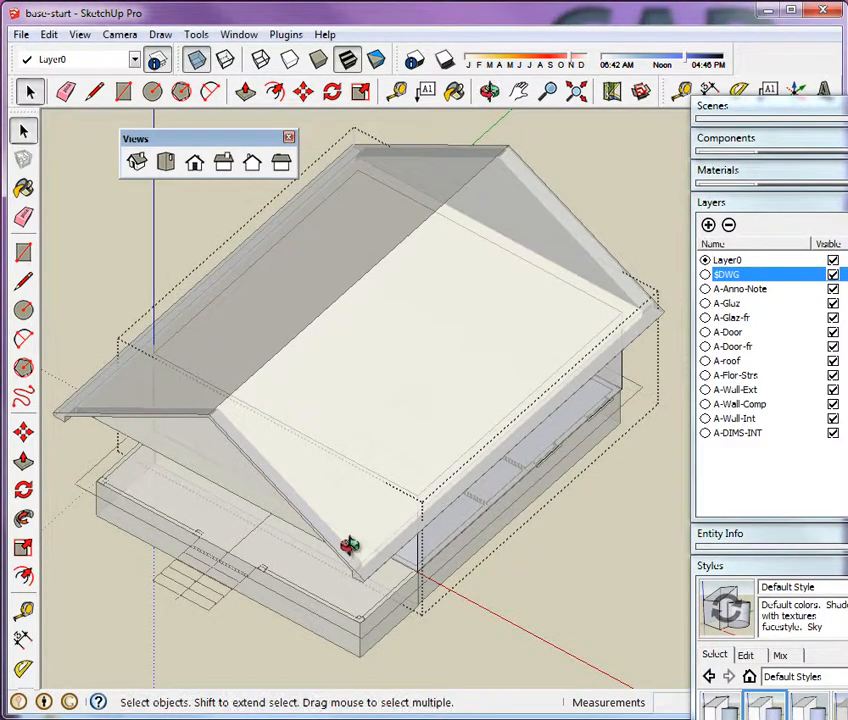
Place a vertical guide on the gable-end wall, 4' 1 1/4" from its corner edge, at the first end of the plan's window.
{"action": "middle_click_drag", "start_coordinate": [346, 545], "coordinate": [431, 467]}
{"action": "scroll", "coordinate": [208, 500], "scroll_direction": "up", "scroll_amount": 10}
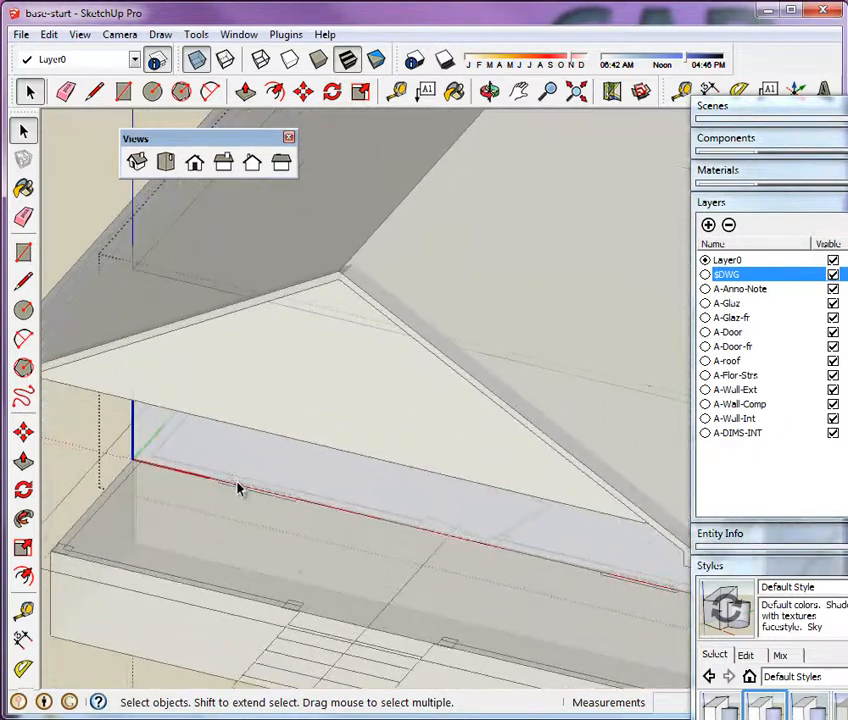
{"action": "scroll", "coordinate": [202, 488], "scroll_direction": "up", "scroll_amount": 5}
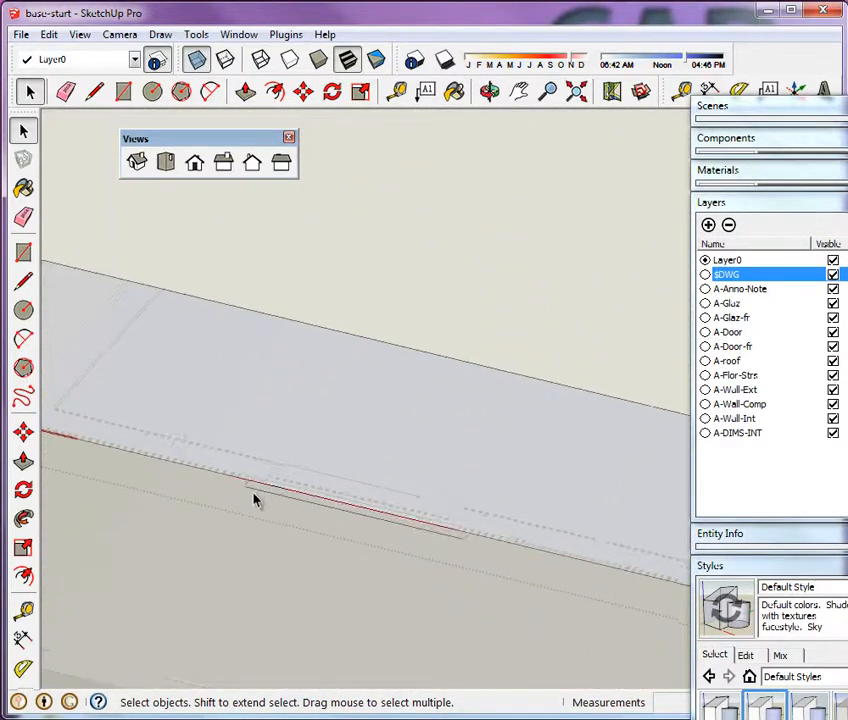
{"action": "middle_click_drag", "start_coordinate": [378, 505], "coordinate": [392, 526]}
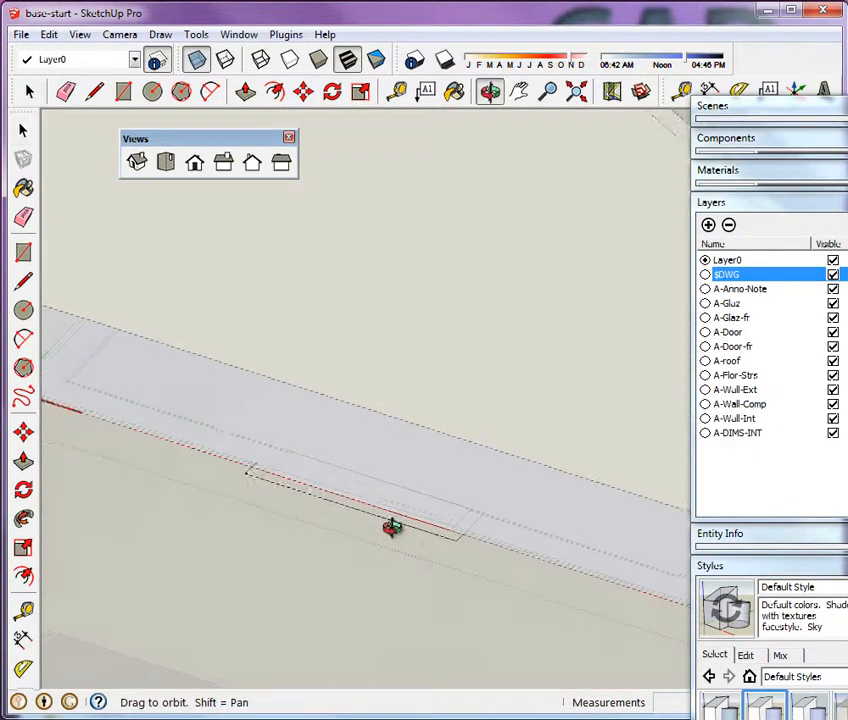
{"action": "scroll", "coordinate": [452, 505], "scroll_direction": "down", "scroll_amount": 2}
{"action": "scroll", "coordinate": [312, 496], "scroll_direction": "down", "scroll_amount": 1}
{"action": "scroll", "coordinate": [324, 437], "scroll_direction": "up", "scroll_amount": 2}
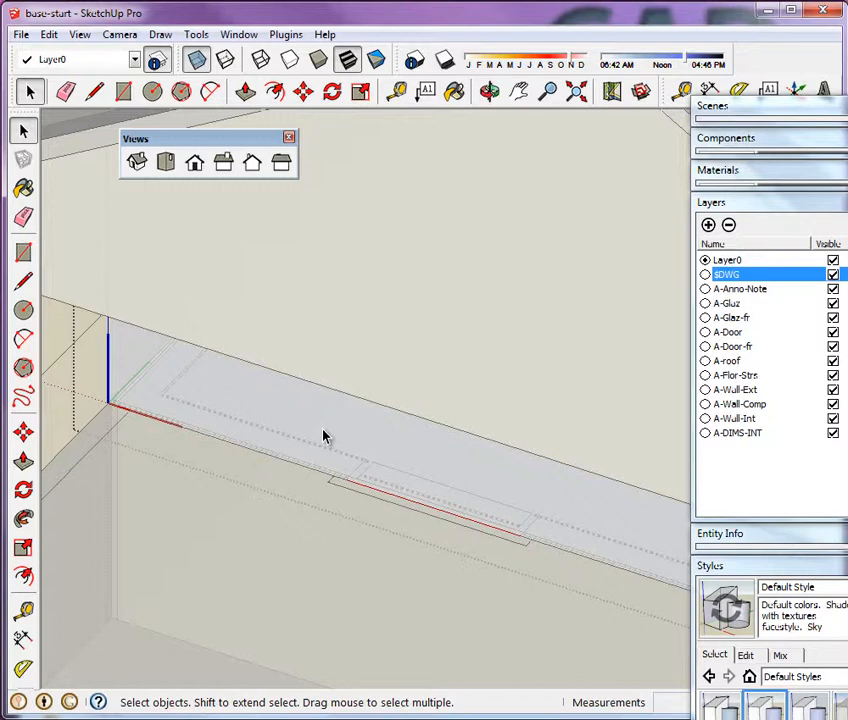
{"action": "left_click", "coordinate": [397, 91]}
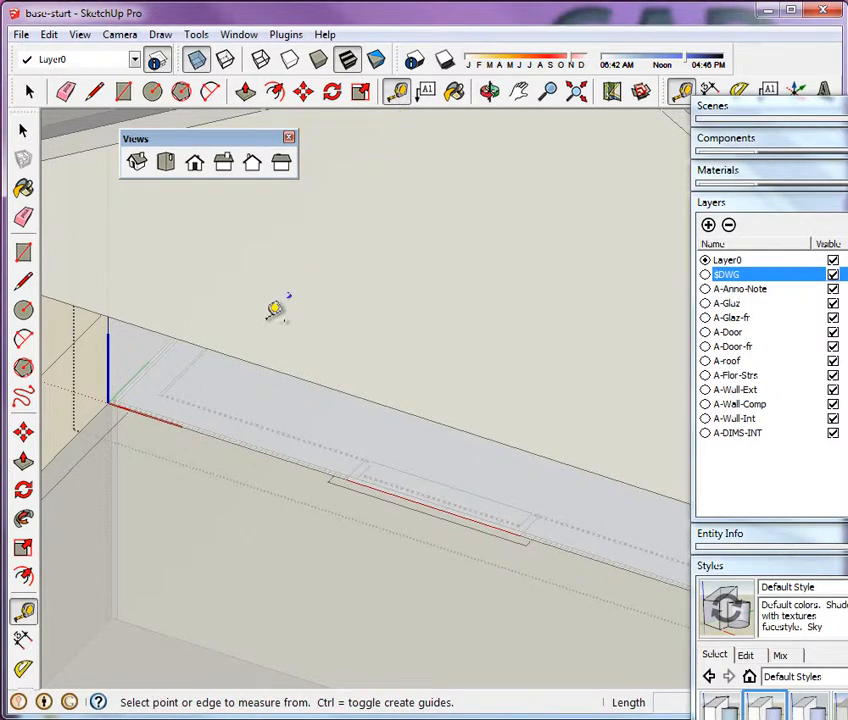
{"action": "left_click", "coordinate": [119, 332]}
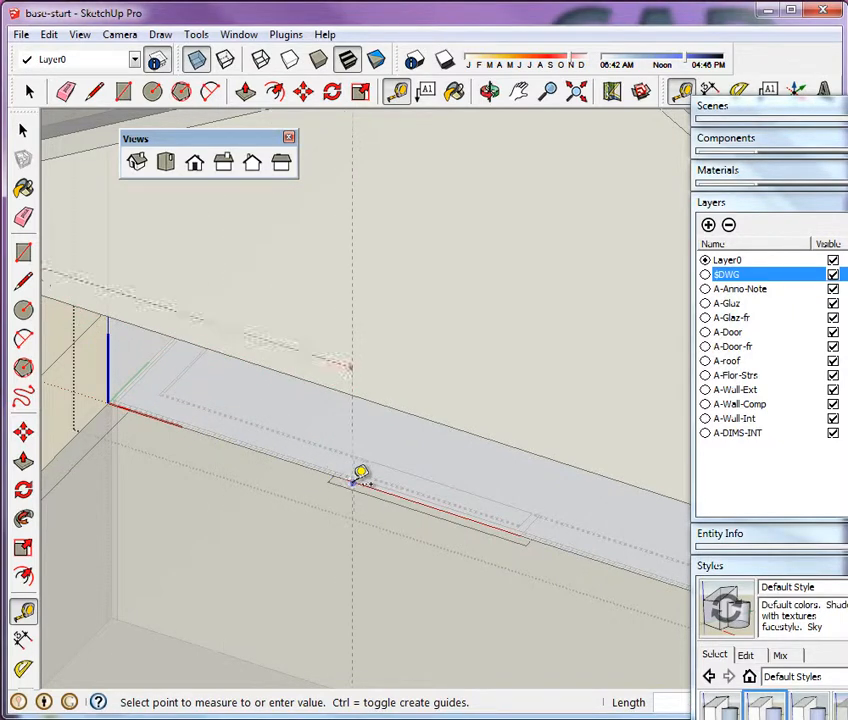
{"action": "scroll", "coordinate": [354, 478], "scroll_direction": "up", "scroll_amount": 3}
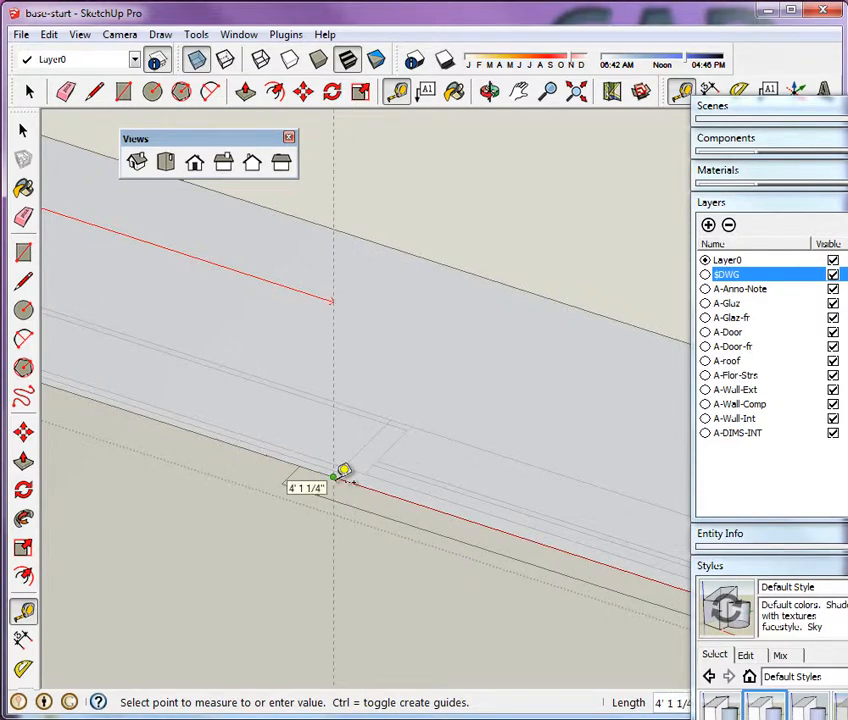
{"action": "left_click", "coordinate": [343, 470]}
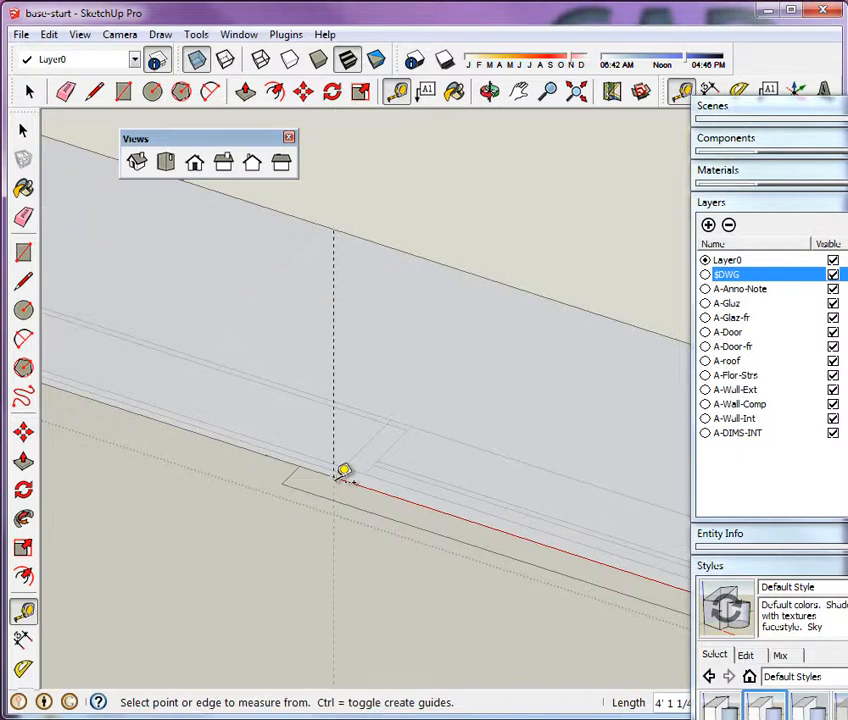
Place a second vertical guide 3' from the first, at the other end of the window in the floor plan.
{"action": "scroll", "coordinate": [242, 471], "scroll_direction": "down", "scroll_amount": 1}
{"action": "scroll", "coordinate": [128, 347], "scroll_direction": "down", "scroll_amount": 5}
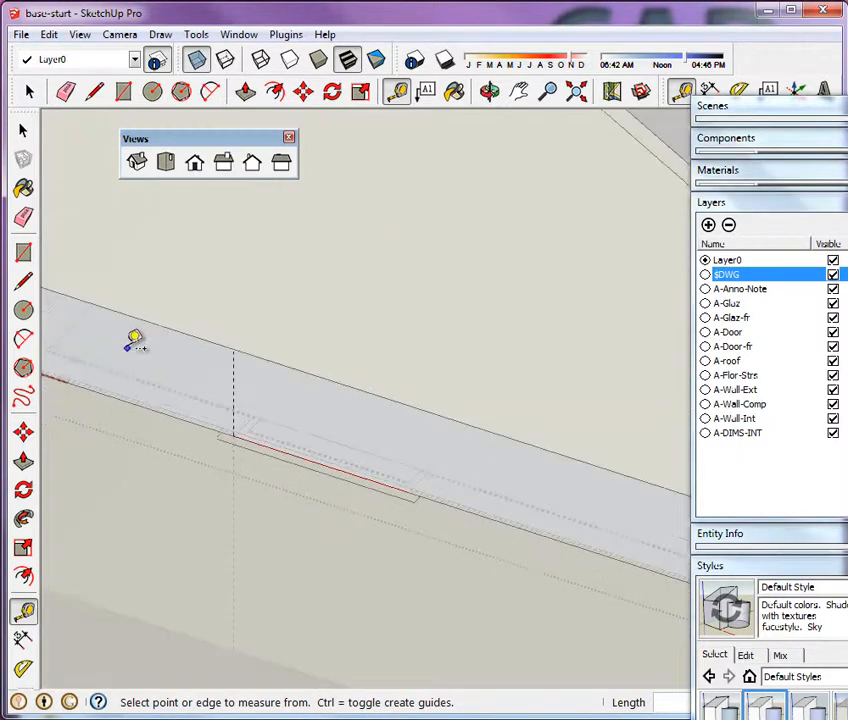
{"action": "scroll", "coordinate": [327, 431], "scroll_direction": "up", "scroll_amount": 3}
{"action": "scroll", "coordinate": [335, 422], "scroll_direction": "up", "scroll_amount": 2}
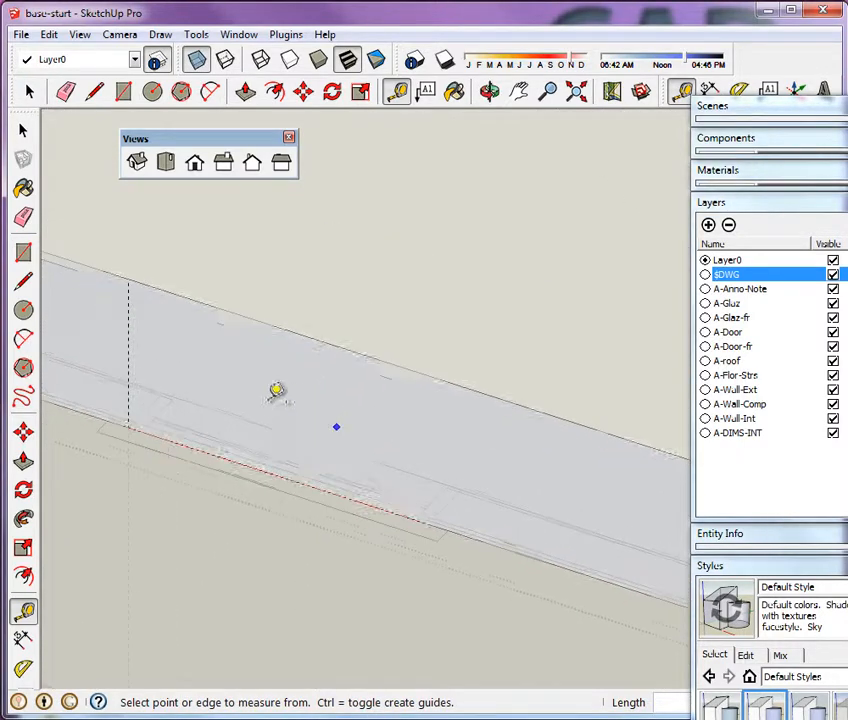
{"action": "left_click", "coordinate": [128, 343]}
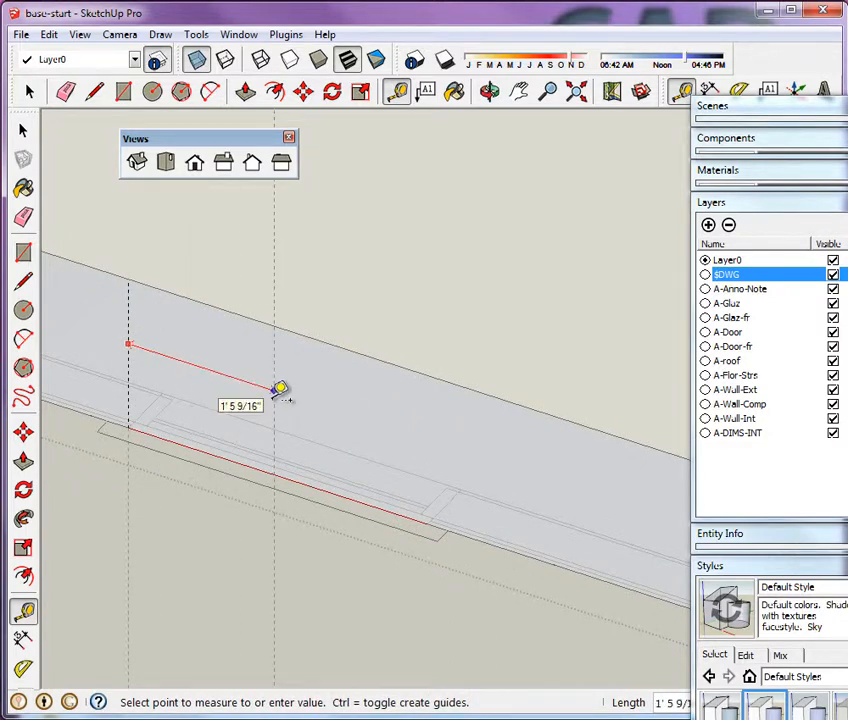
{"action": "scroll", "coordinate": [435, 505], "scroll_direction": "up", "scroll_amount": 2}
{"action": "scroll", "coordinate": [441, 512], "scroll_direction": "up", "scroll_amount": 2}
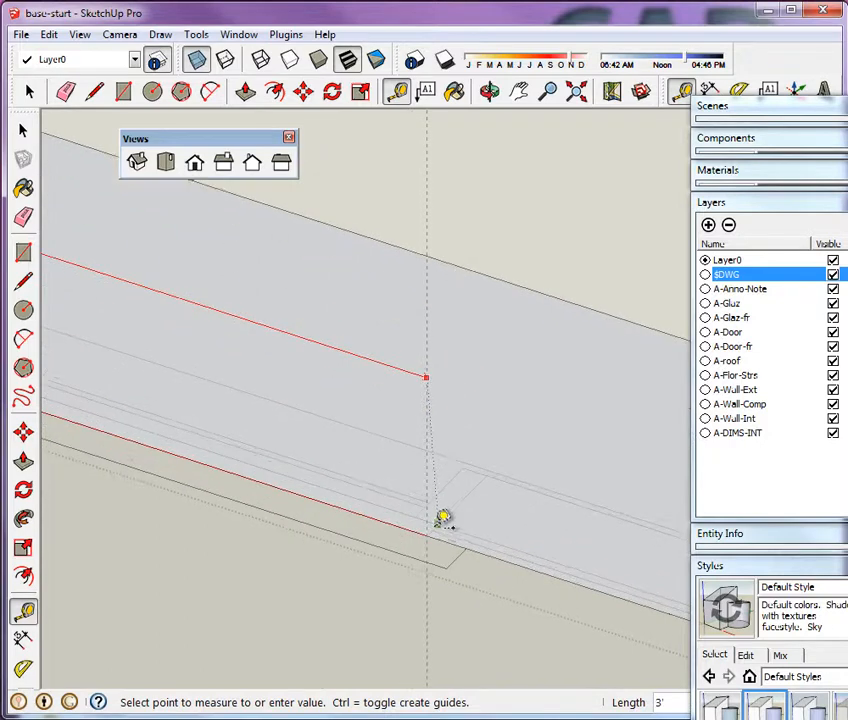
{"action": "left_click", "coordinate": [436, 526]}
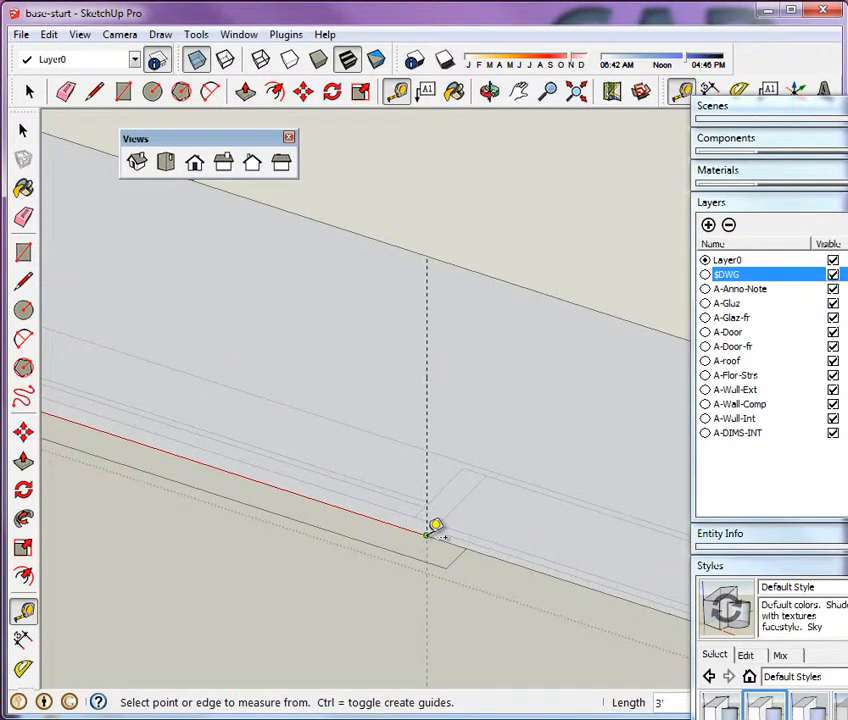
Offset a horizontal guide from the gable-end wall's bottom edge to mark the window head height.
{"action": "scroll", "coordinate": [436, 527], "scroll_direction": "down", "scroll_amount": 4}
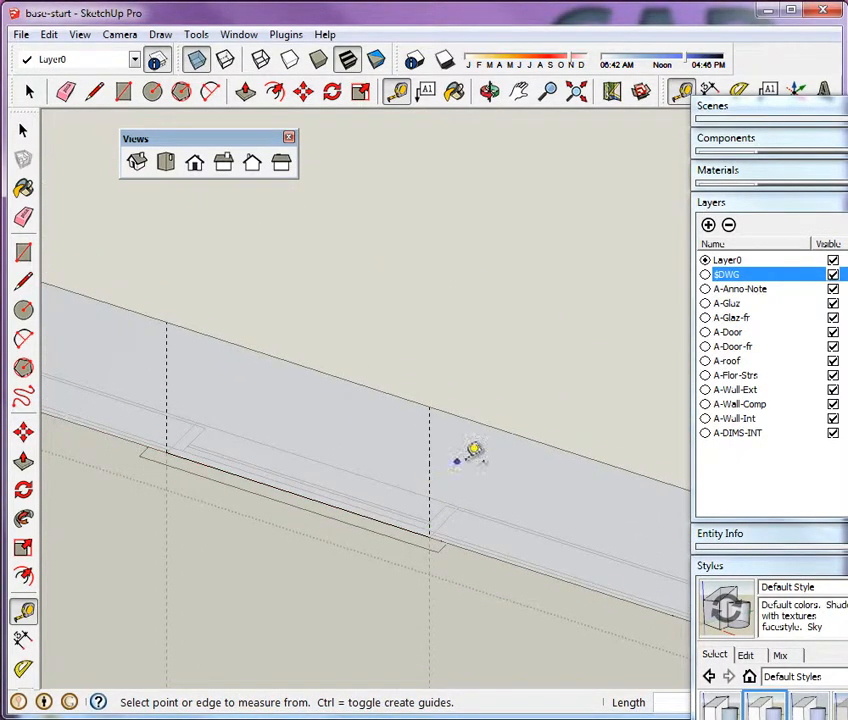
{"action": "scroll", "coordinate": [593, 522], "scroll_direction": "down", "scroll_amount": 1}
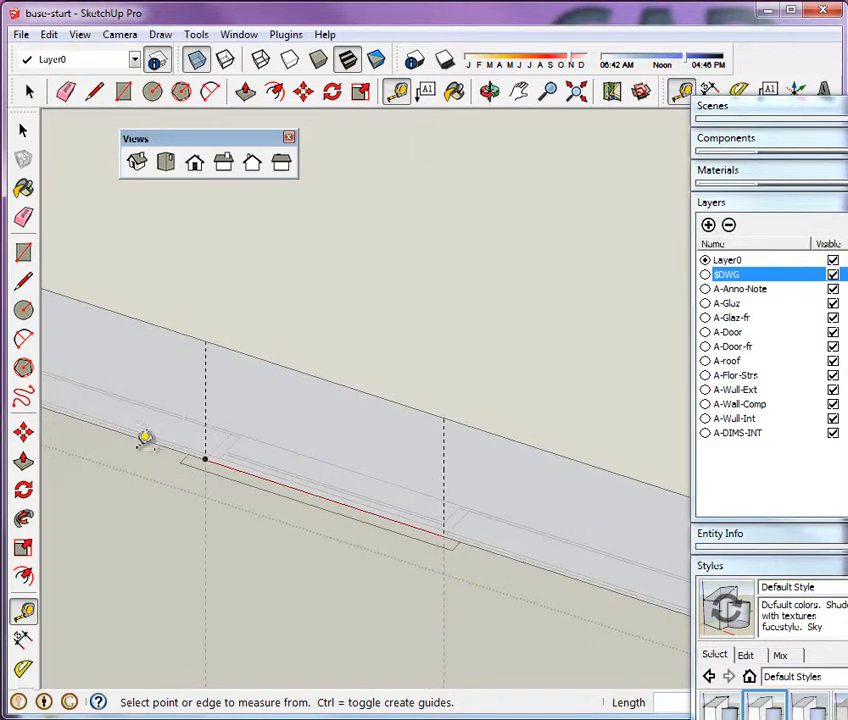
{"action": "scroll", "coordinate": [124, 429], "scroll_direction": "up", "scroll_amount": 2}
{"action": "scroll", "coordinate": [129, 429], "scroll_direction": "up", "scroll_amount": 1}
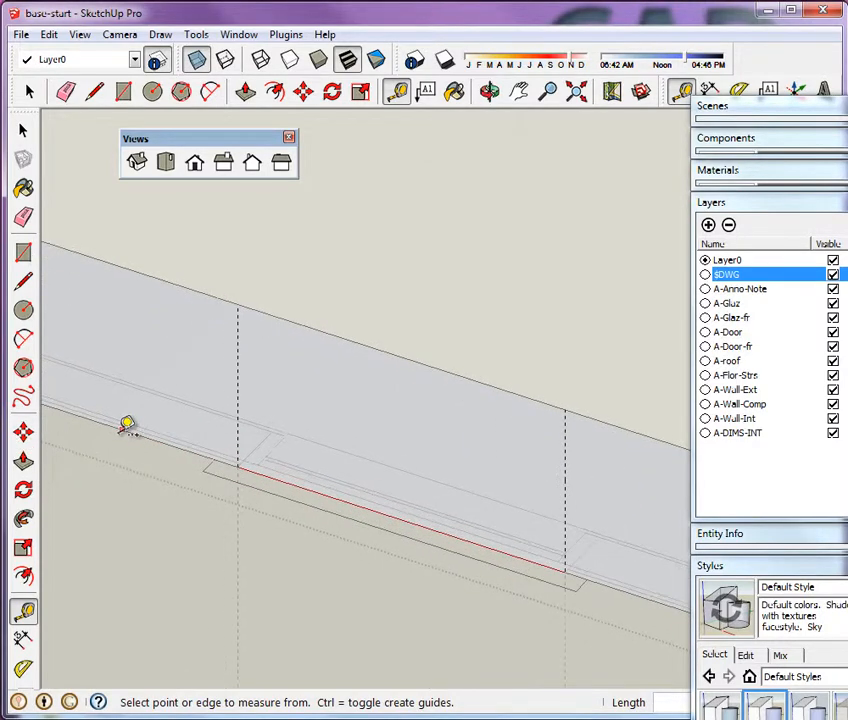
{"action": "left_click", "coordinate": [124, 428]}
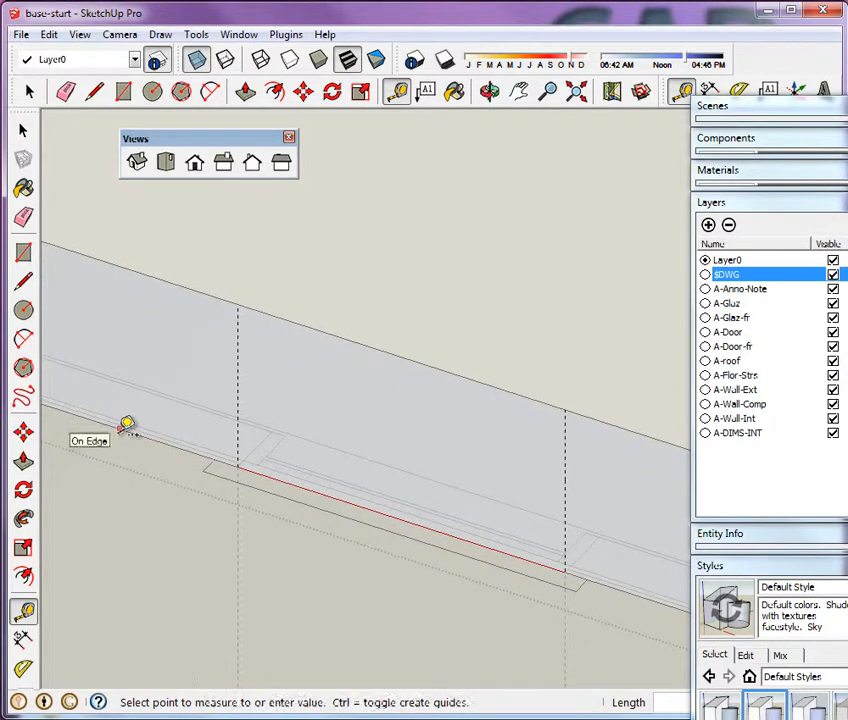
{"action": "left_click", "coordinate": [129, 331]}
{"action": "middle_click_drag", "start_coordinate": [230, 412], "coordinate": [238, 395]}
{"action": "scroll", "coordinate": [308, 500], "scroll_direction": "down", "scroll_amount": 5}
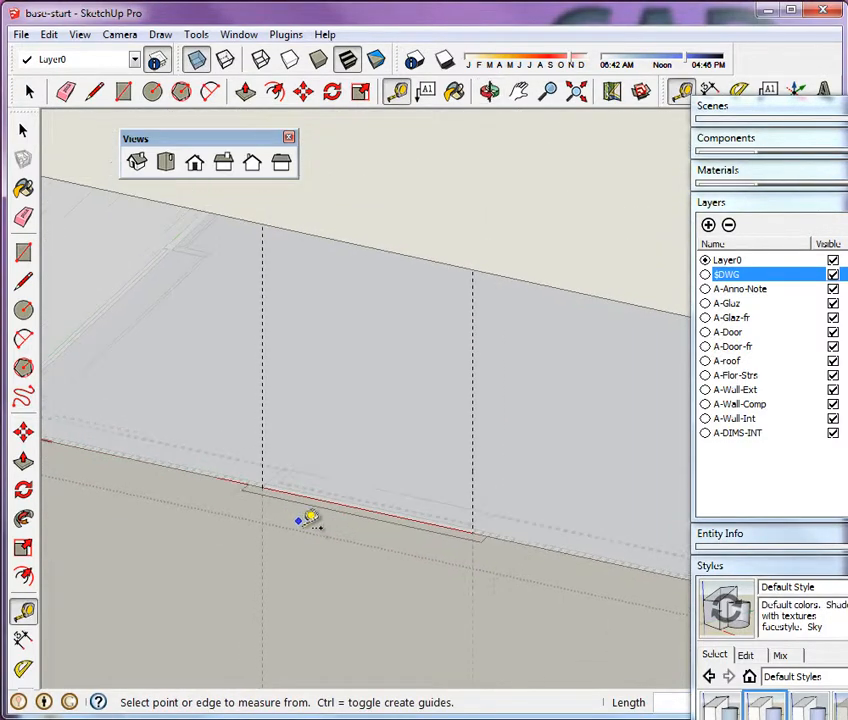
Place a horizontal guide 5' below the window head guide on the gable-end wall.
{"action": "middle_click_drag", "start_coordinate": [313, 511], "coordinate": [395, 480]}
{"action": "scroll", "coordinate": [465, 480], "scroll_direction": "down", "scroll_amount": 1}
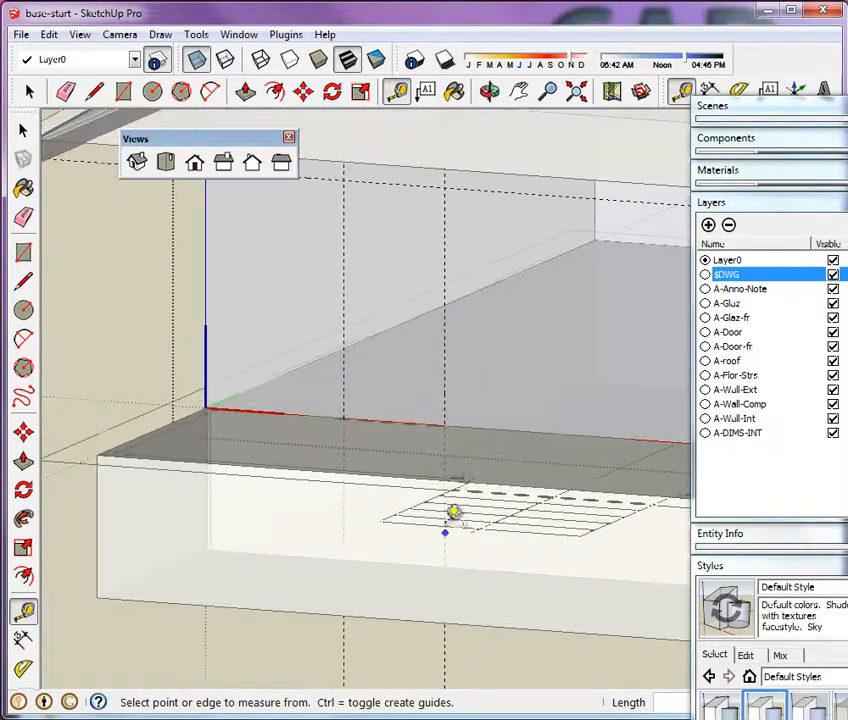
{"action": "scroll", "coordinate": [455, 222], "scroll_direction": "up", "scroll_amount": 1}
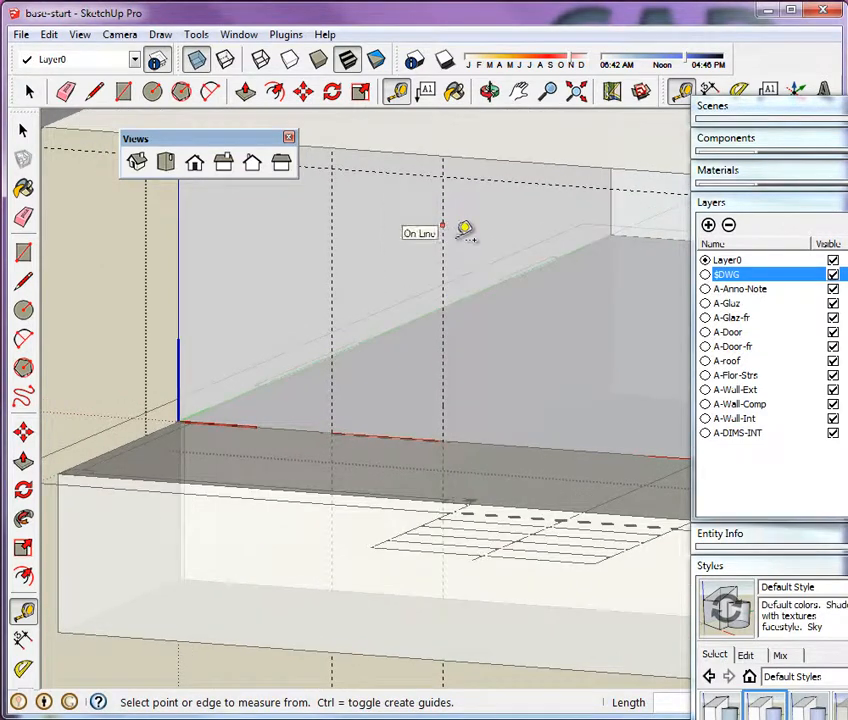
{"action": "left_click", "coordinate": [398, 171]}
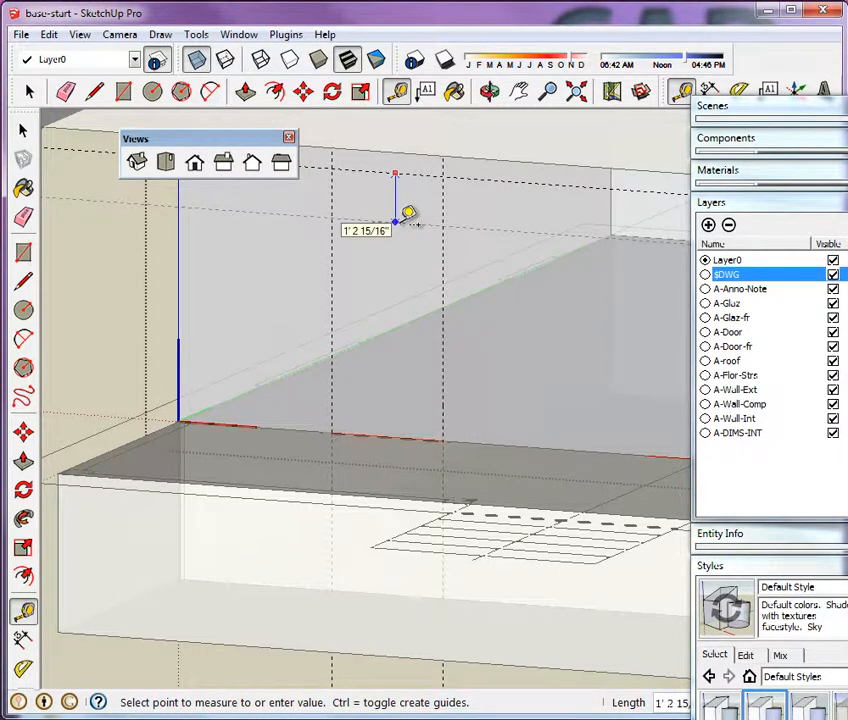
{"action": "type", "text": "5'"}
{"action": "key", "text": "Return"}
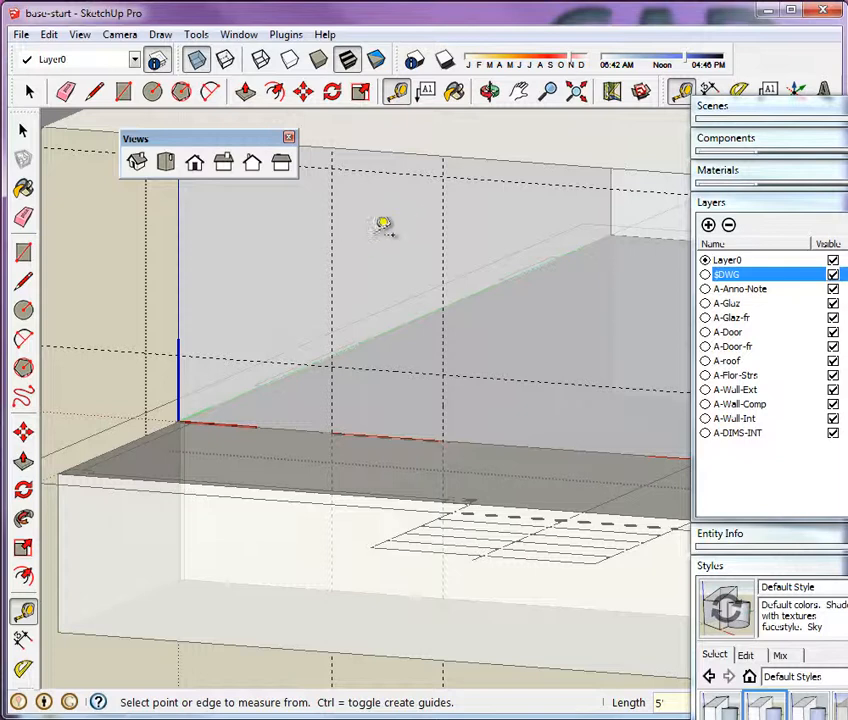
Show the component browser in place of the layer list, try to open the Architecture favorite, and make the whole browser visible.
{"action": "left_click", "coordinate": [750, 204]}
{"action": "left_click", "coordinate": [724, 139]}
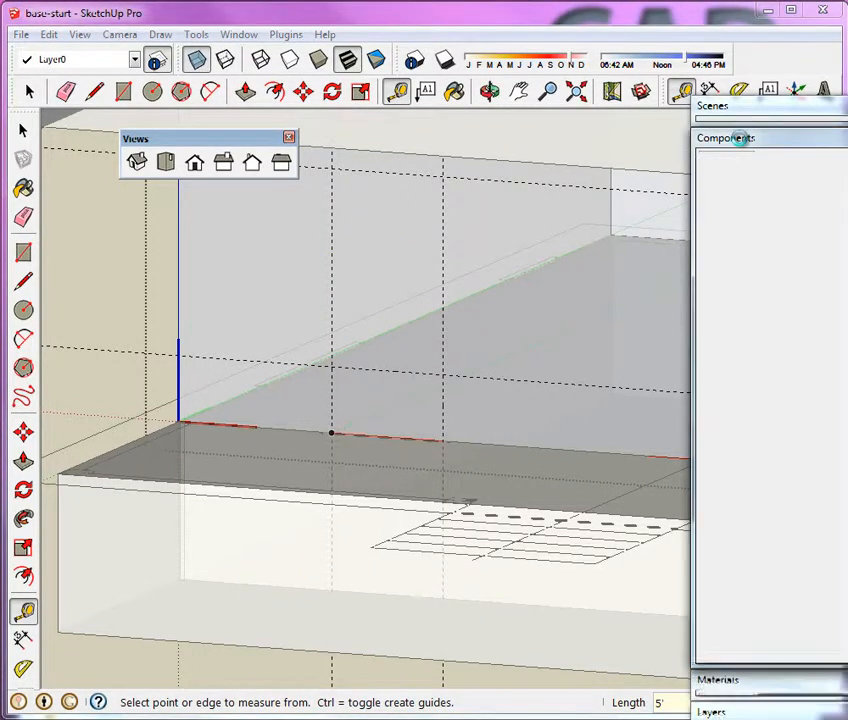
{"action": "left_click", "coordinate": [752, 248]}
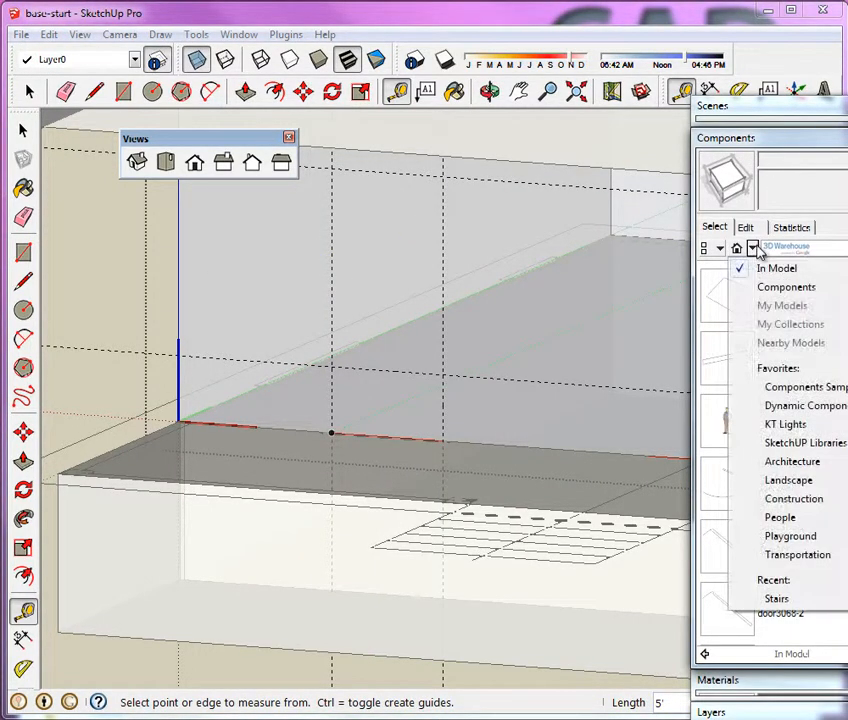
{"action": "left_click", "coordinate": [792, 461]}
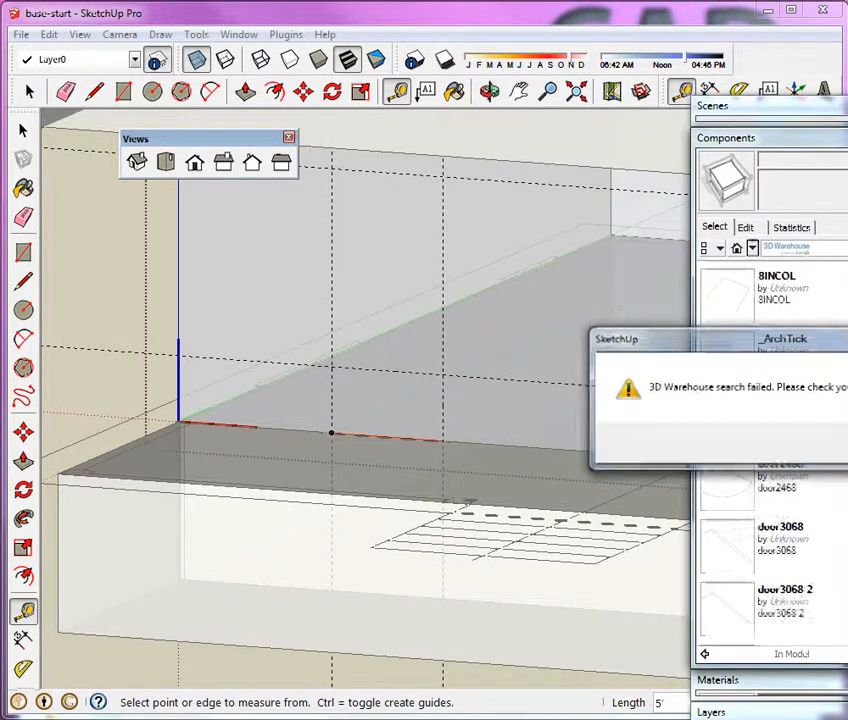
{"action": "key", "text": "Return"}
{"action": "left_click_drag", "start_coordinate": [767, 116], "coordinate": [726, 64]}
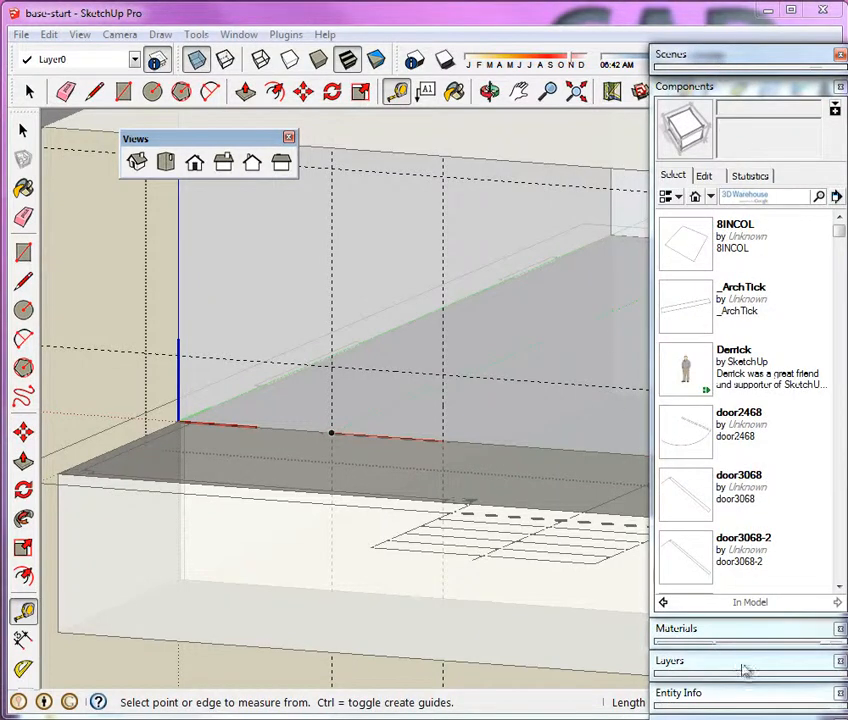
Browse the SketchUP Libraries components to the Windows folder inside Architecture.
{"action": "left_click", "coordinate": [710, 197]}
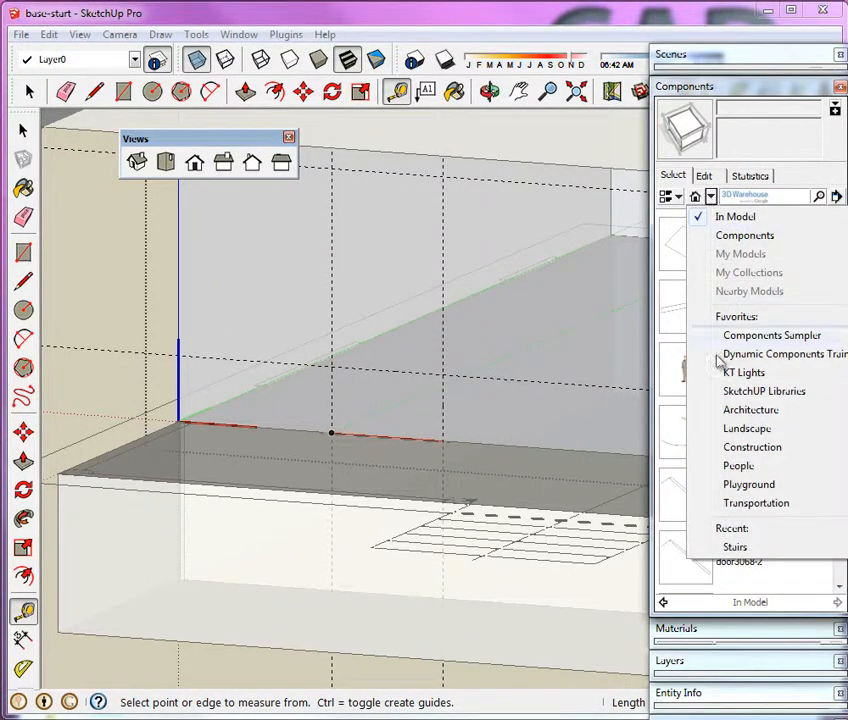
{"action": "left_click", "coordinate": [736, 396]}
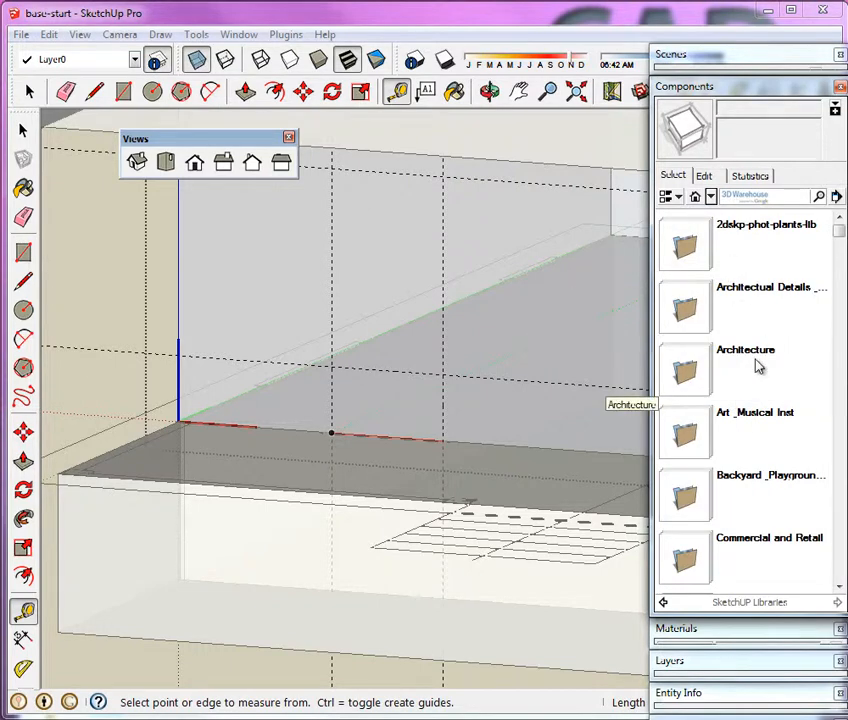
{"action": "left_click", "coordinate": [757, 367]}
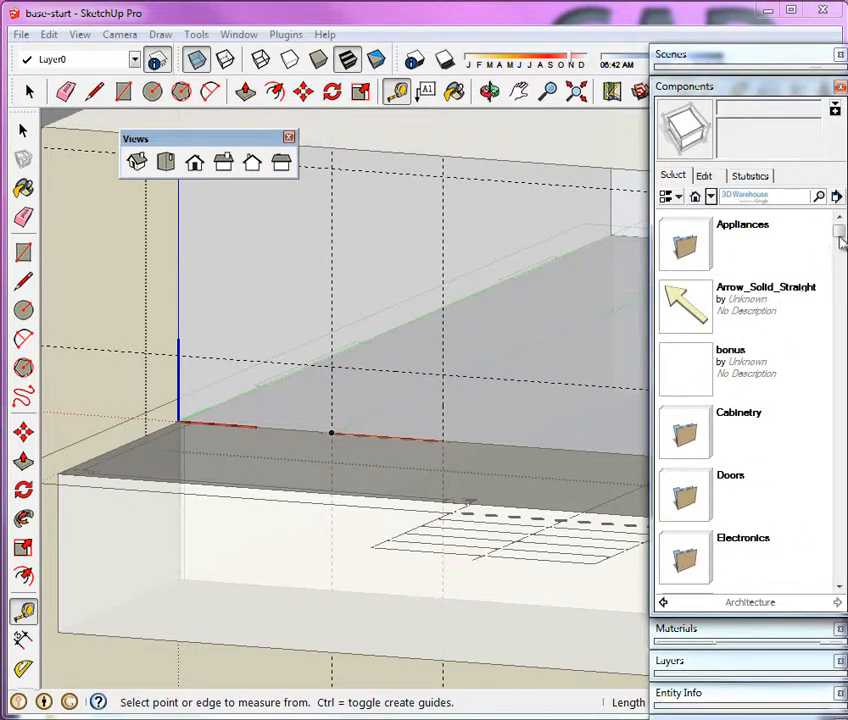
{"action": "left_click_drag", "start_coordinate": [840, 240], "coordinate": [838, 541]}
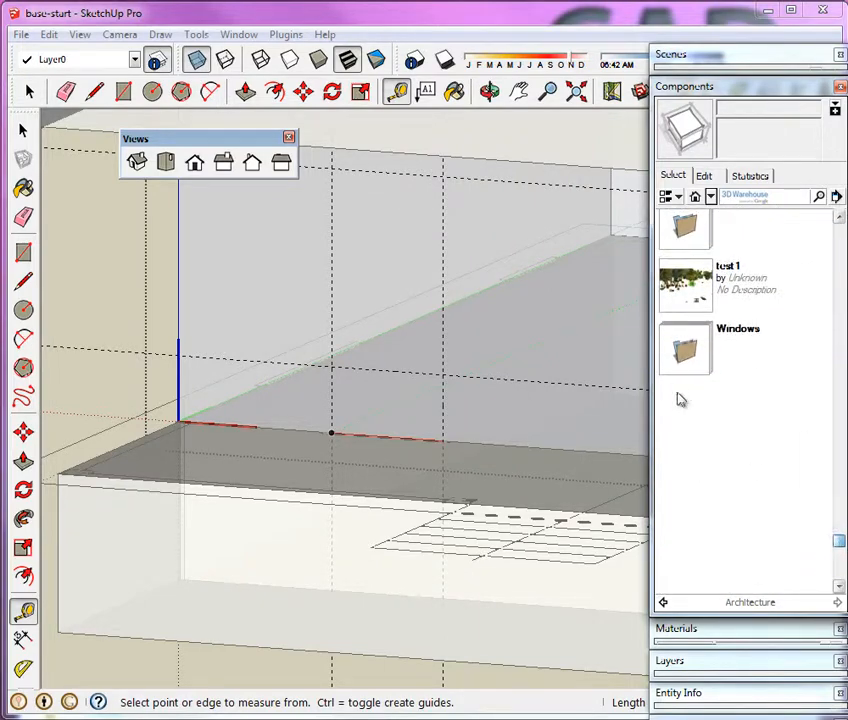
{"action": "left_click", "coordinate": [685, 352]}
Insert the wide six-over-six Window_Doublehung component on the gable-end wall with its lower-left corner at the sill and side guide intersection.
{"action": "scroll", "coordinate": [843, 273], "scroll_direction": "down", "scroll_amount": 3}
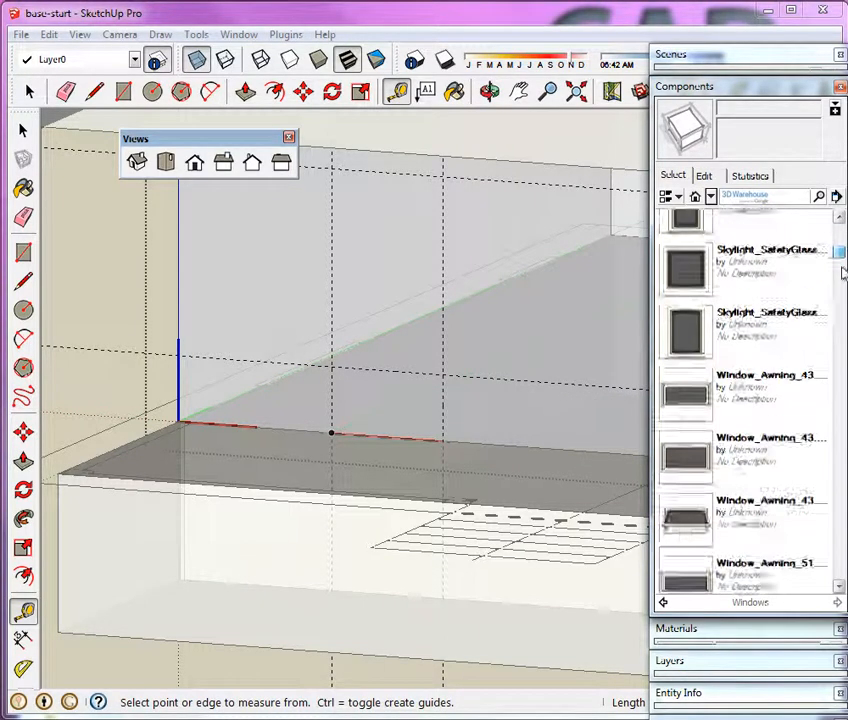
{"action": "left_click_drag", "start_coordinate": [843, 273], "coordinate": [843, 452]}
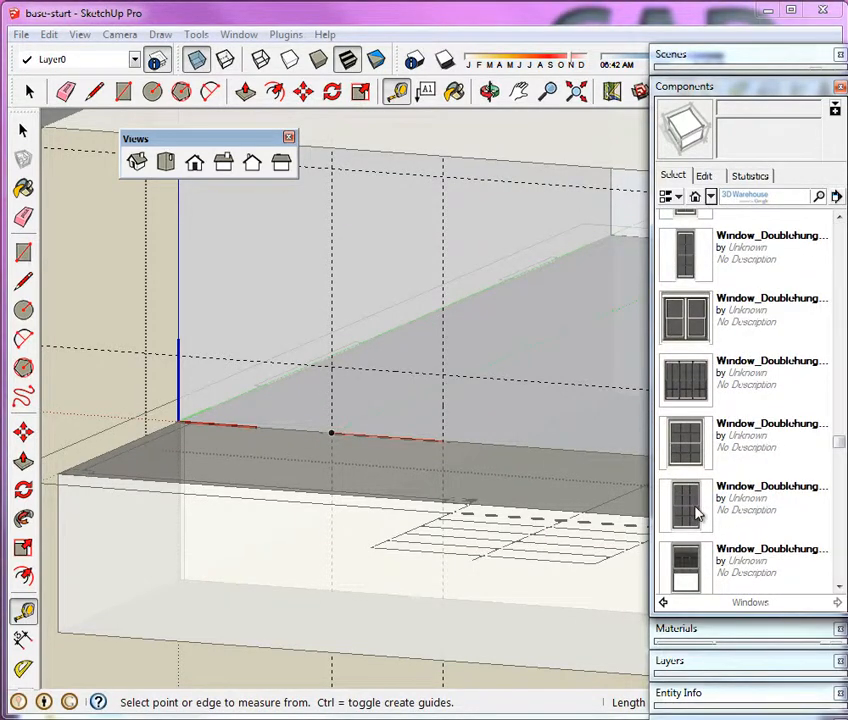
{"action": "left_click", "coordinate": [700, 448]}
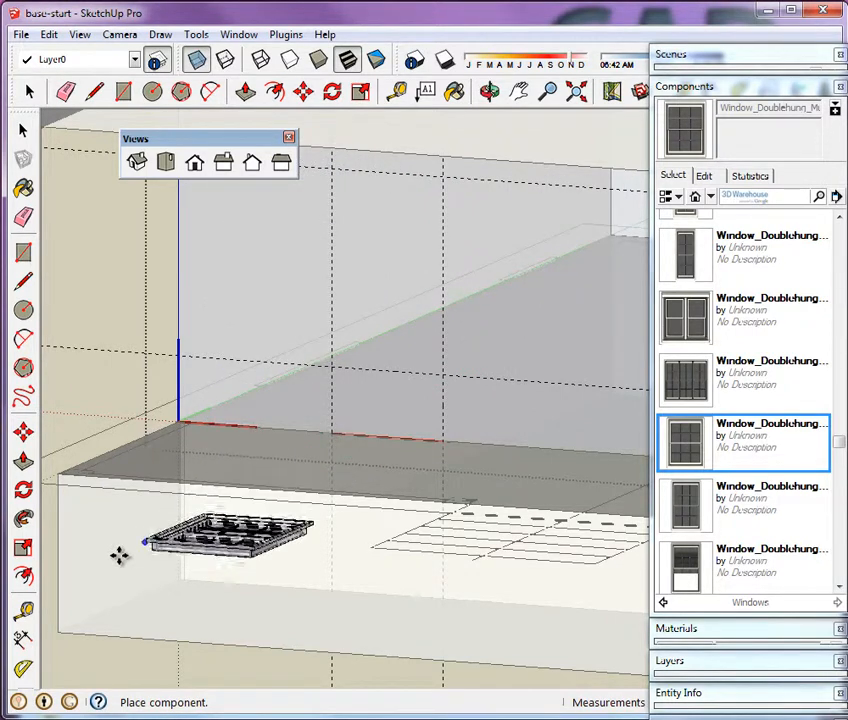
{"action": "left_click", "coordinate": [150, 457]}
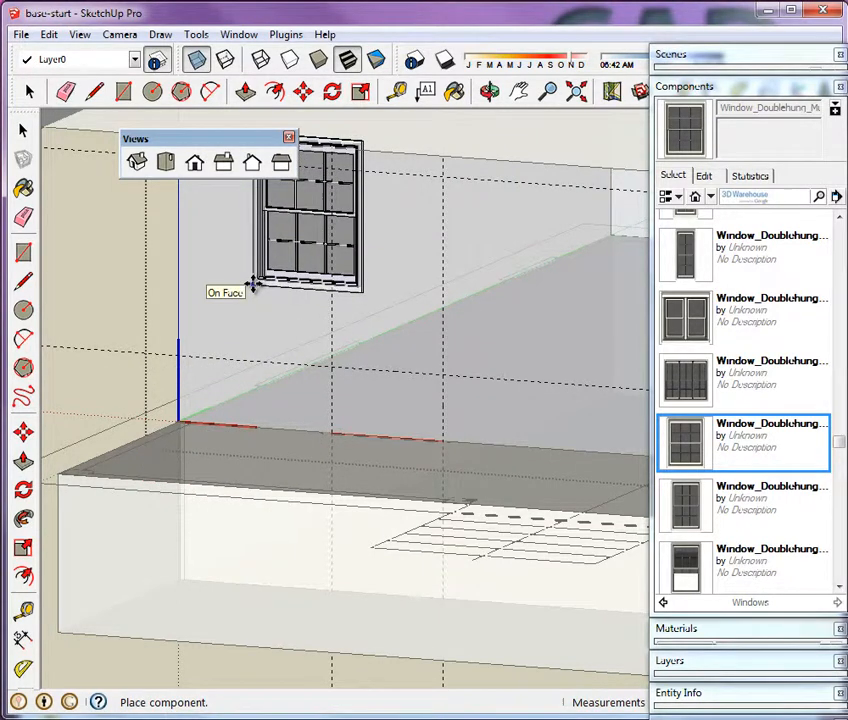
{"action": "middle_click_drag", "start_coordinate": [375, 353], "coordinate": [314, 411]}
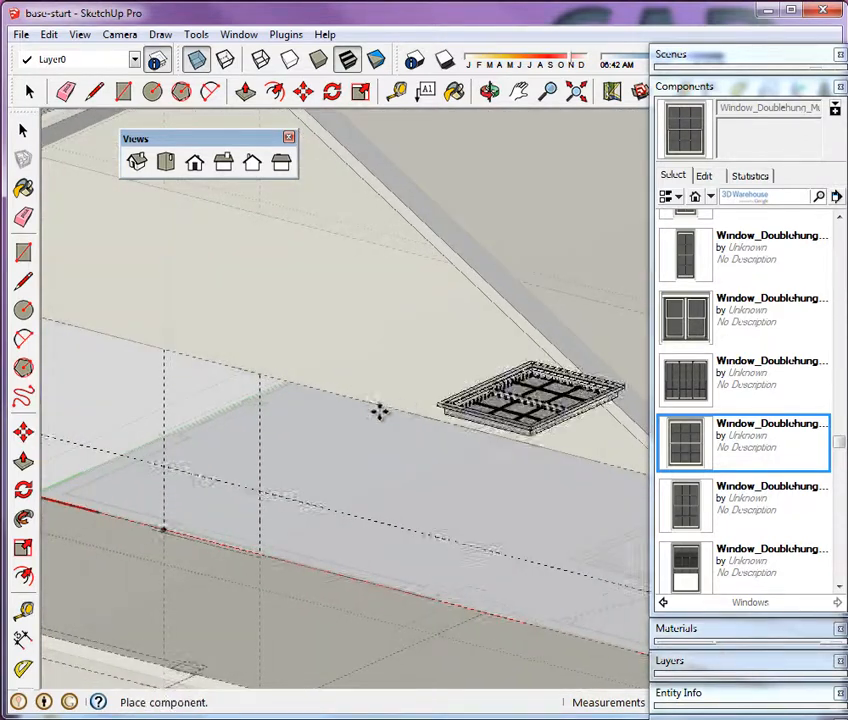
{"action": "scroll", "coordinate": [132, 404], "scroll_direction": "up", "scroll_amount": 5}
{"action": "scroll", "coordinate": [230, 443], "scroll_direction": "up", "scroll_amount": 3}
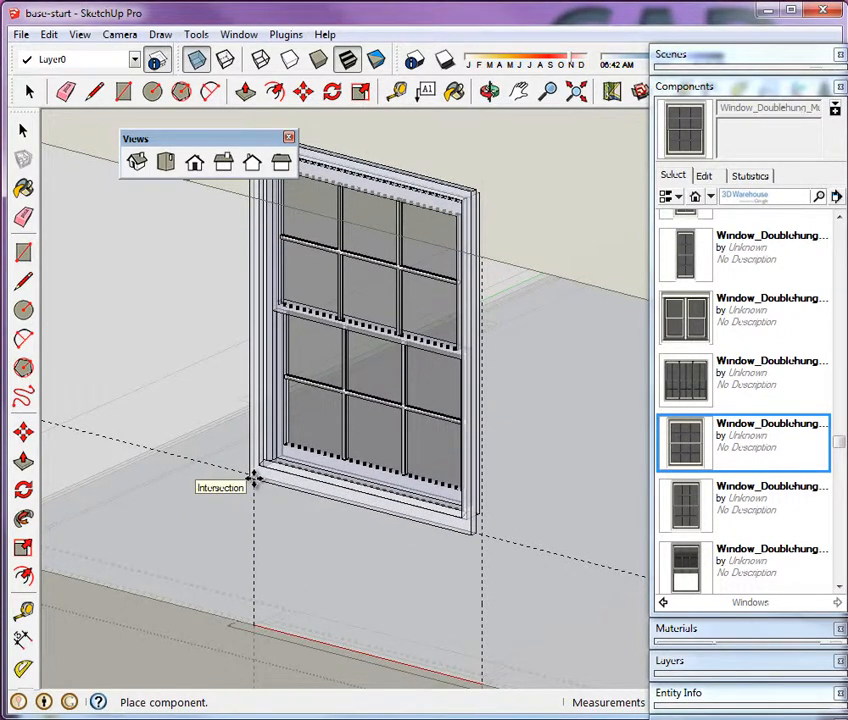
{"action": "left_click", "coordinate": [255, 479]}
Scale the window so its upper-right corner meets the intersection of the head guide and the far side guide.
{"action": "middle_click_drag", "start_coordinate": [256, 565], "coordinate": [314, 497]}
{"action": "scroll", "coordinate": [455, 197], "scroll_direction": "up", "scroll_amount": 5}
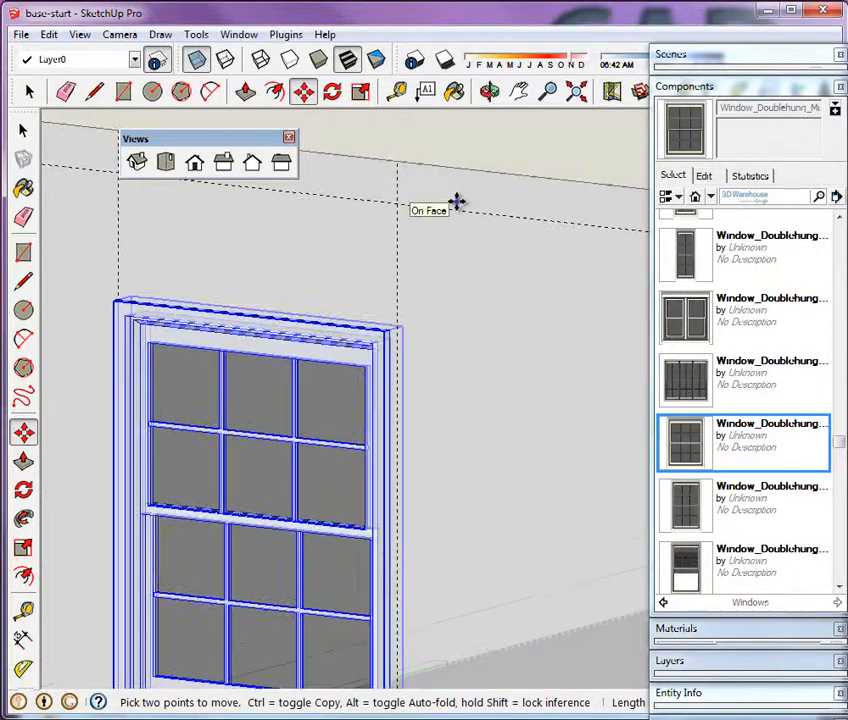
{"action": "left_click", "coordinate": [23, 547]}
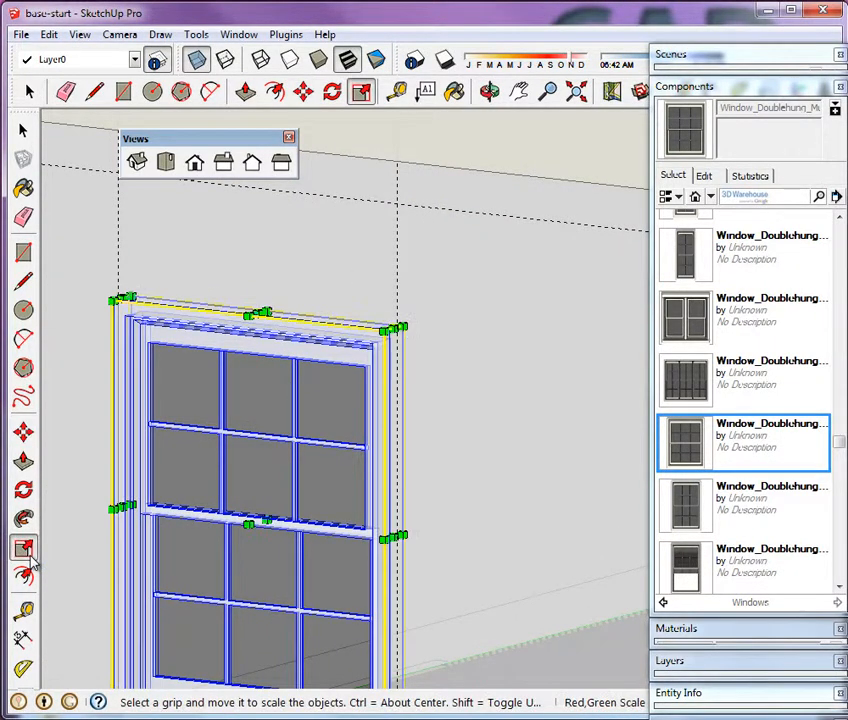
{"action": "scroll", "coordinate": [456, 233], "scroll_direction": "up", "scroll_amount": 3}
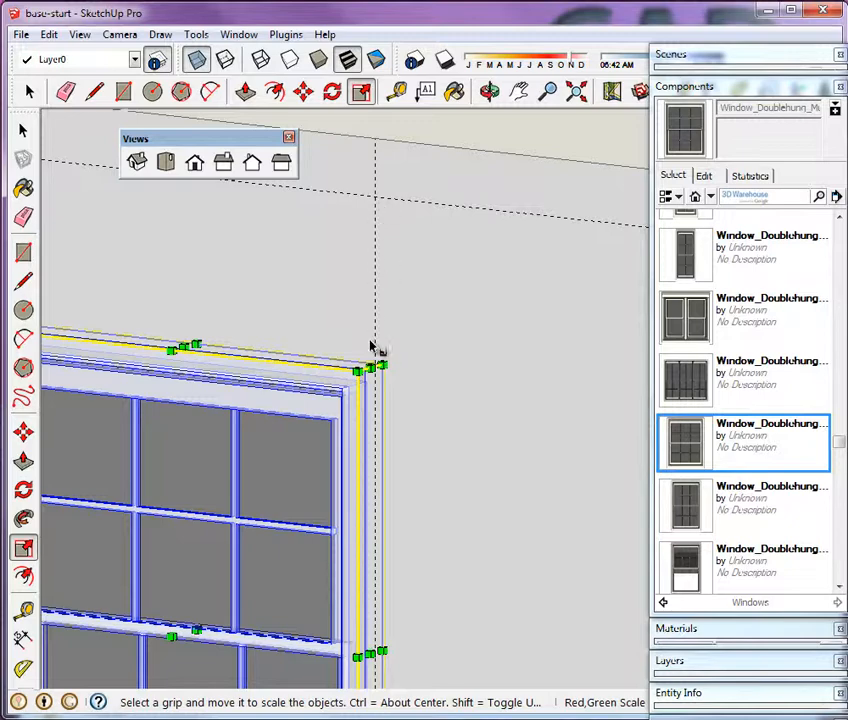
{"action": "left_click_drag", "start_coordinate": [374, 370], "coordinate": [381, 200]}
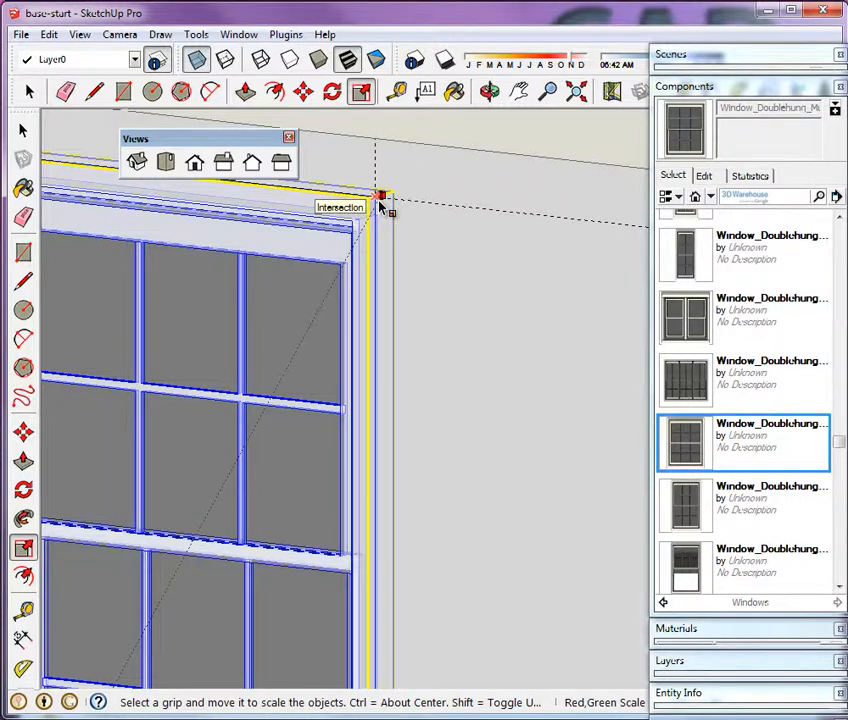
{"action": "left_click_drag", "start_coordinate": [381, 200], "coordinate": [383, 205]}
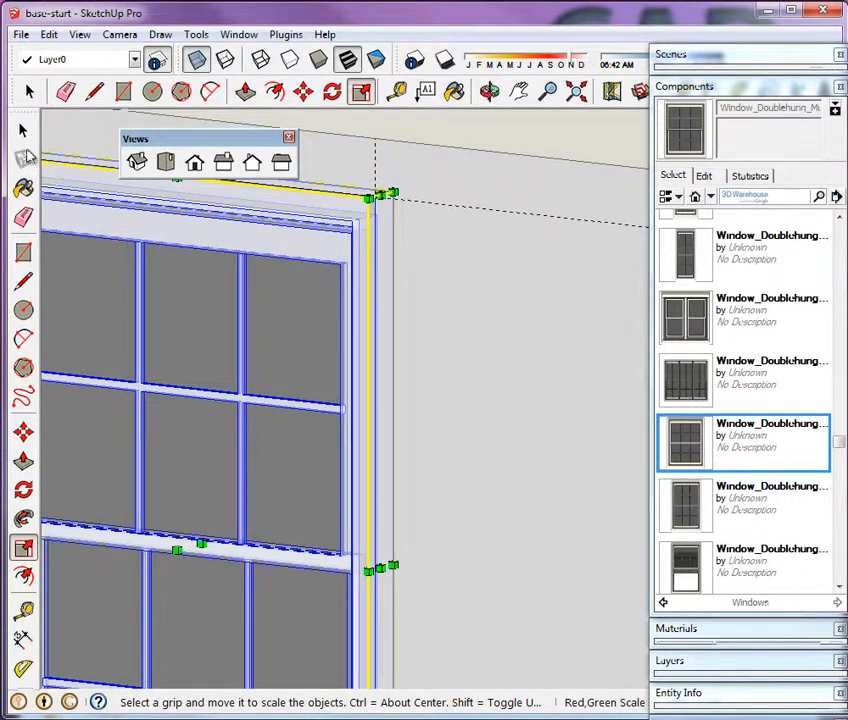
{"action": "left_click", "coordinate": [23, 130]}
Check the window's fit between the guides in the front view of the whole model, with X-ray off and nothing selected.
{"action": "left_click", "coordinate": [195, 163]}
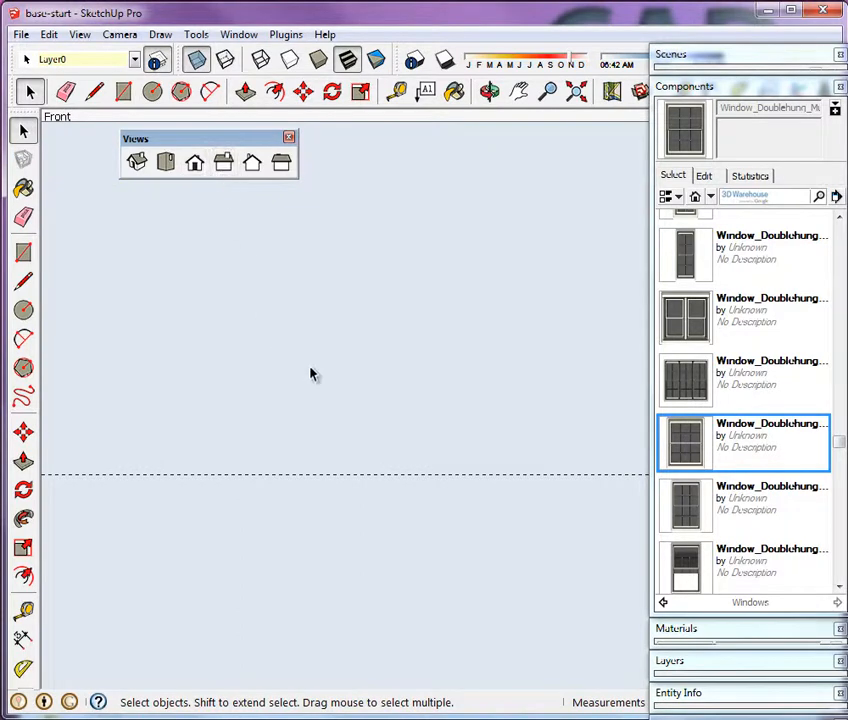
{"action": "left_click", "coordinate": [576, 92]}
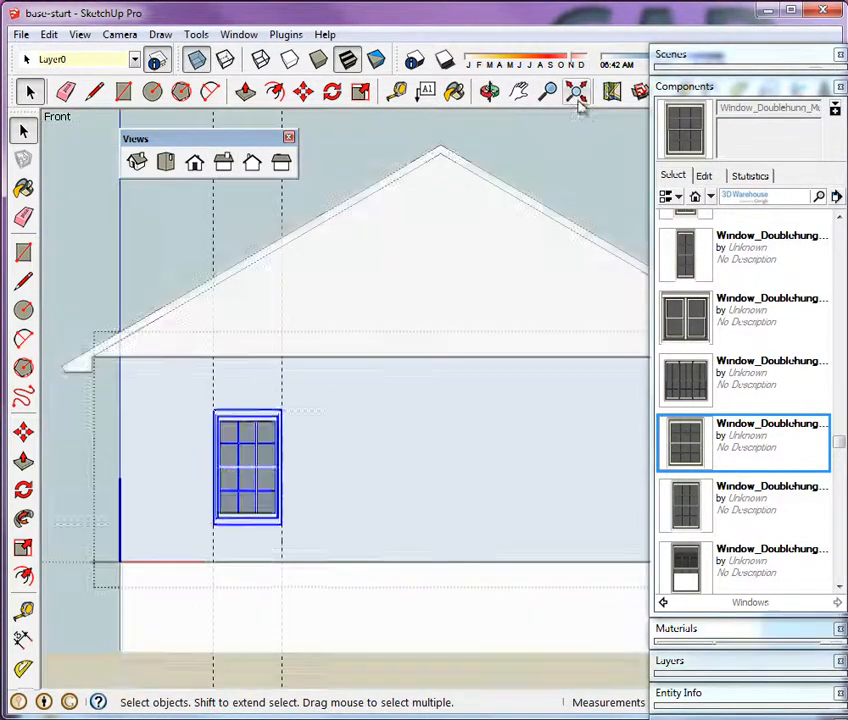
{"action": "left_click", "coordinate": [196, 62]}
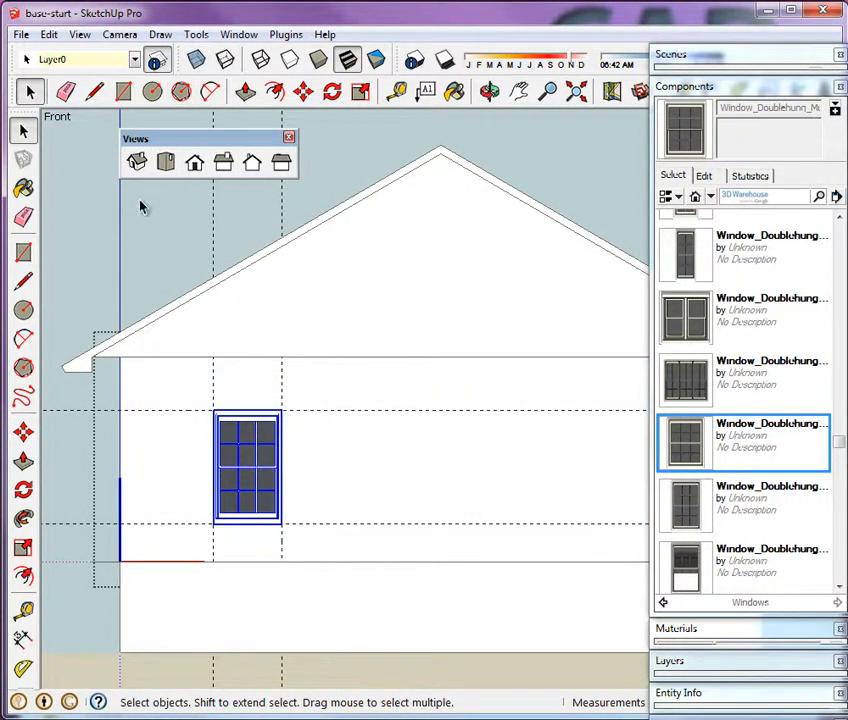
{"action": "left_click", "coordinate": [150, 227]}
{"action": "scroll", "coordinate": [157, 384], "scroll_direction": "down", "scroll_amount": 1}
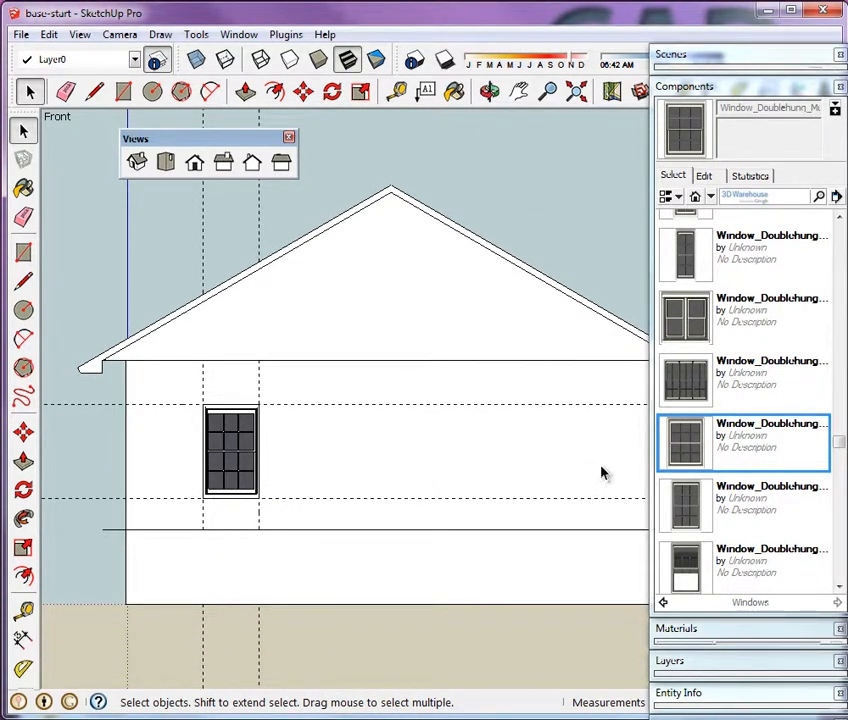
Examine the window from an angled view below the roof overhang and turn X-ray back on.
{"action": "key", "text": "o"}
{"action": "left_click_drag", "start_coordinate": [509, 437], "coordinate": [373, 525]}
{"action": "key", "text": "space"}
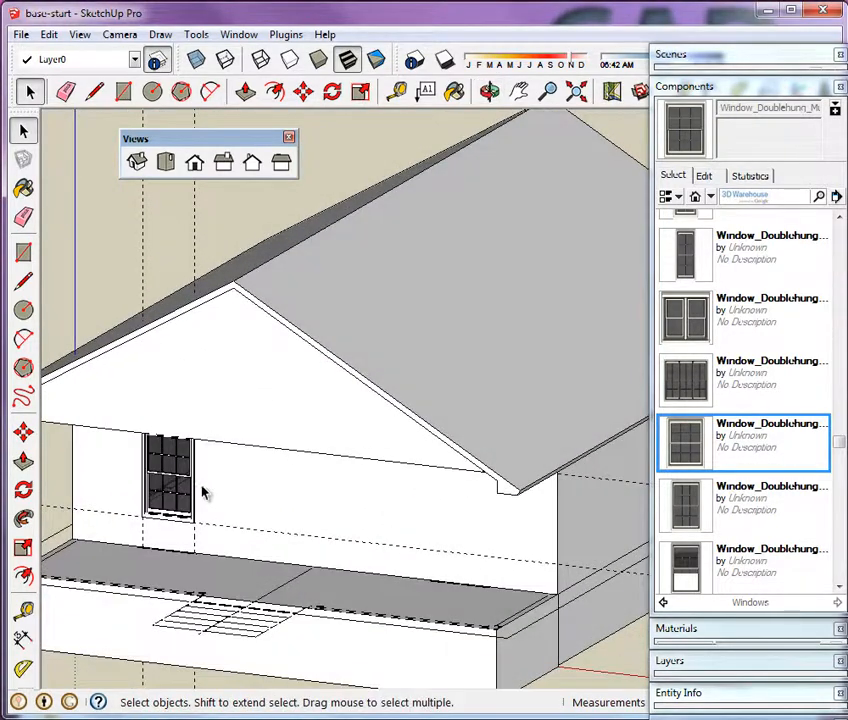
{"action": "scroll", "coordinate": [202, 492], "scroll_direction": "up", "scroll_amount": 4}
{"action": "scroll", "coordinate": [168, 575], "scroll_direction": "down", "scroll_amount": 2}
{"action": "scroll", "coordinate": [190, 528], "scroll_direction": "up", "scroll_amount": 4}
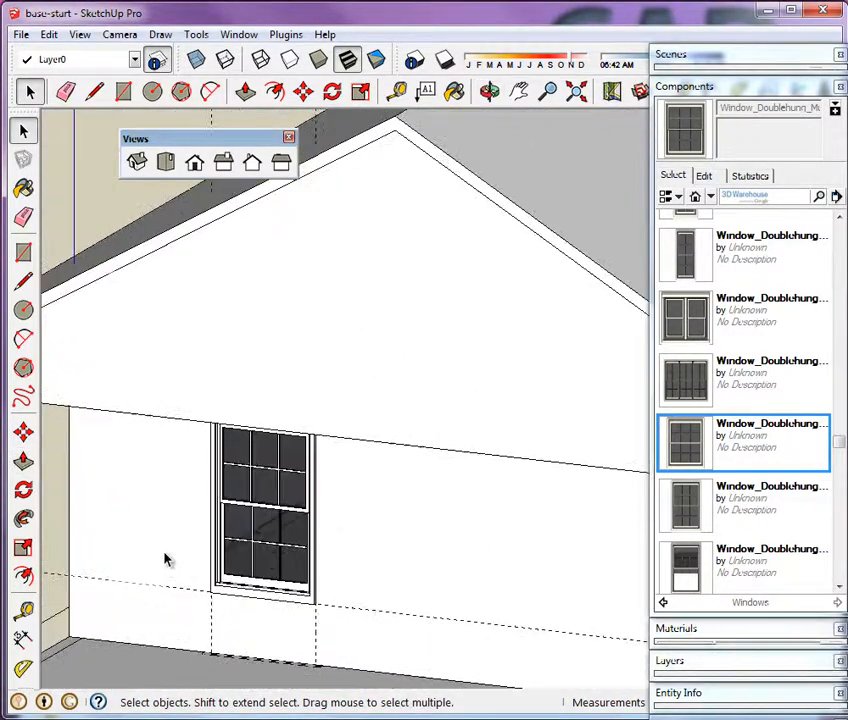
{"action": "middle_click_drag", "start_coordinate": [318, 522], "coordinate": [285, 585]}
{"action": "scroll", "coordinate": [519, 306], "scroll_direction": "down", "scroll_amount": 4}
{"action": "scroll", "coordinate": [375, 495], "scroll_direction": "up", "scroll_amount": 3}
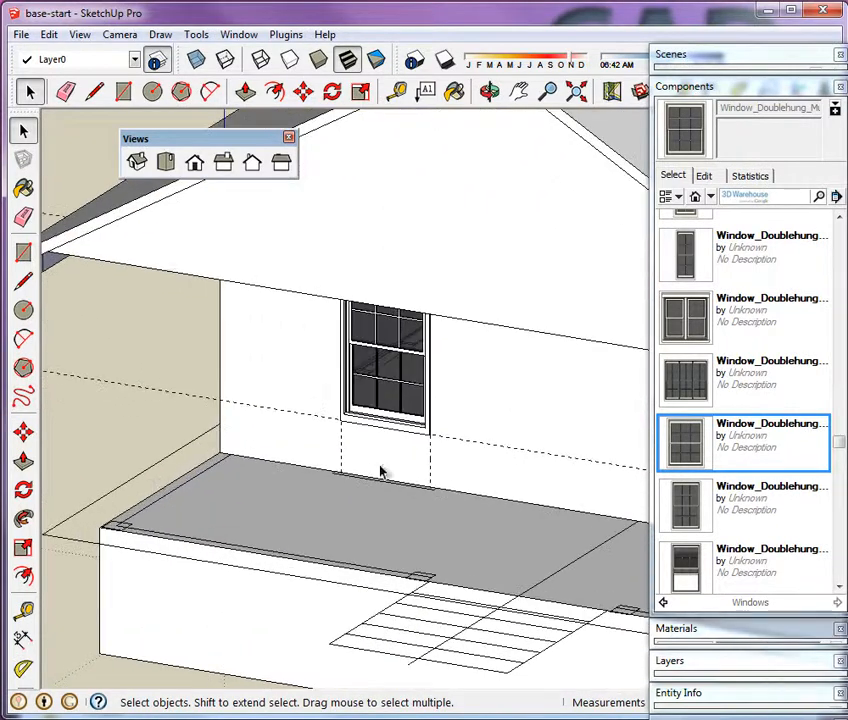
{"action": "left_click", "coordinate": [197, 60]}
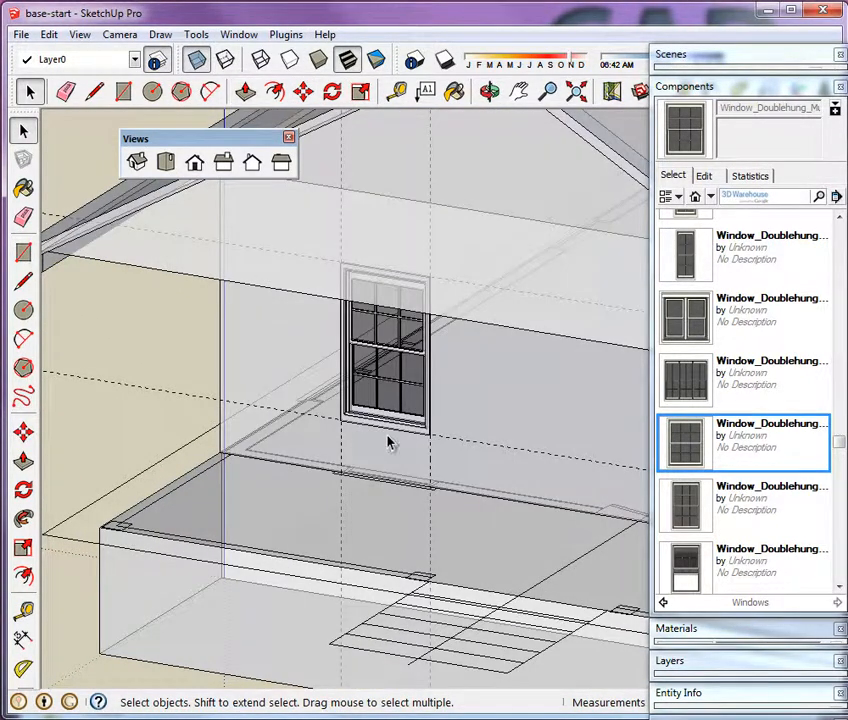